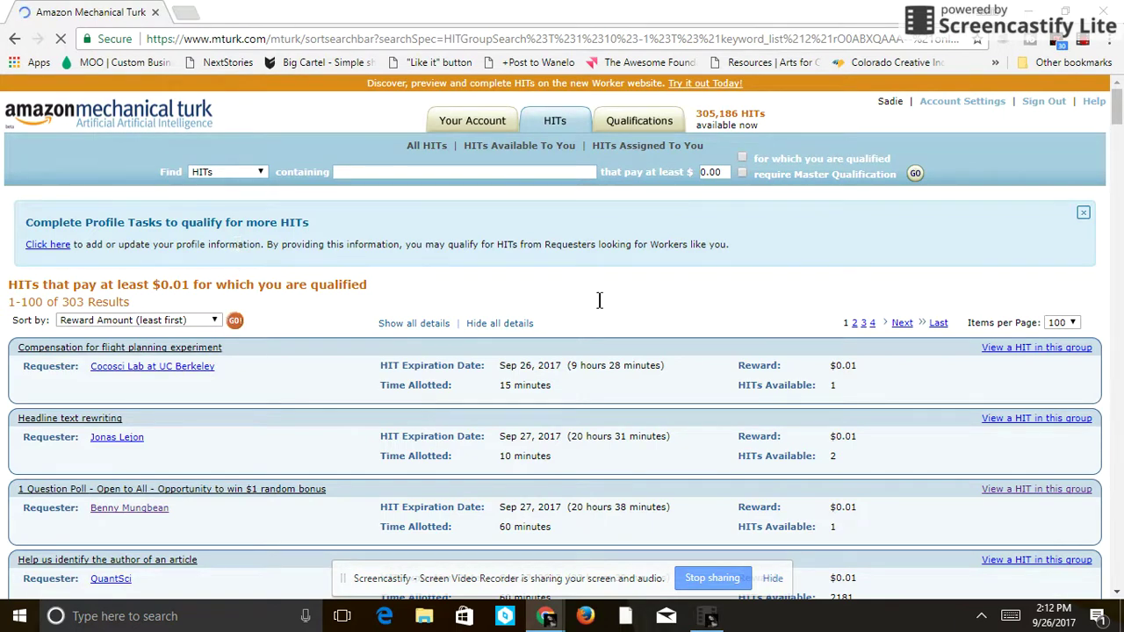
# - Expand the details of the demographics questions HIT in the HIT list
pyautogui.click(1119, 126)
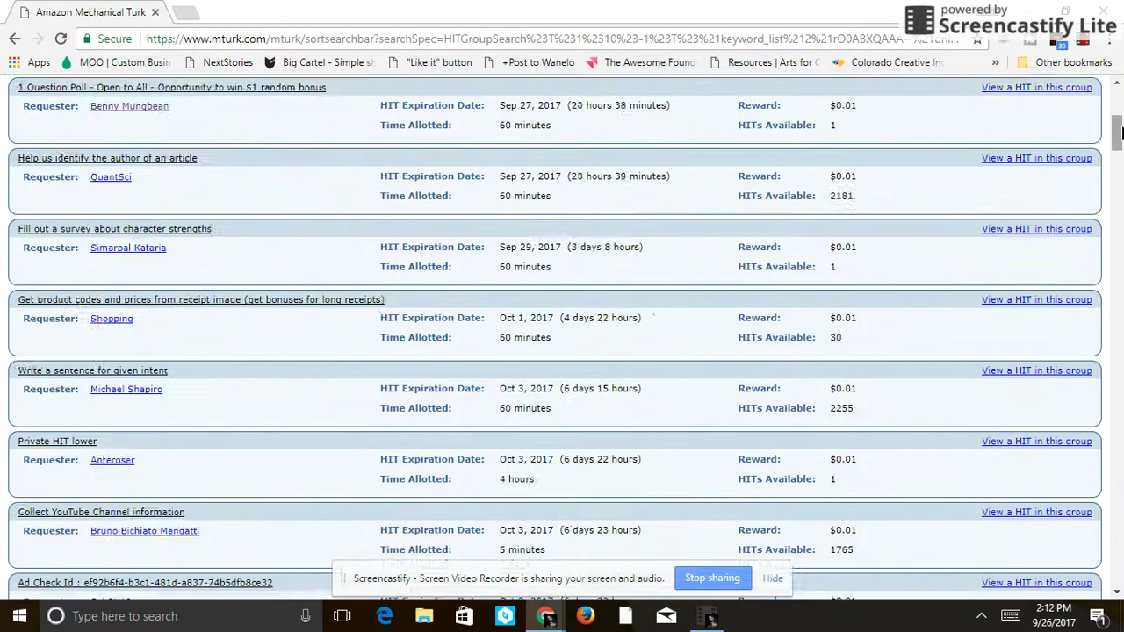
pyautogui.moveTo(1119, 131); pyautogui.dragTo(1120, 163)
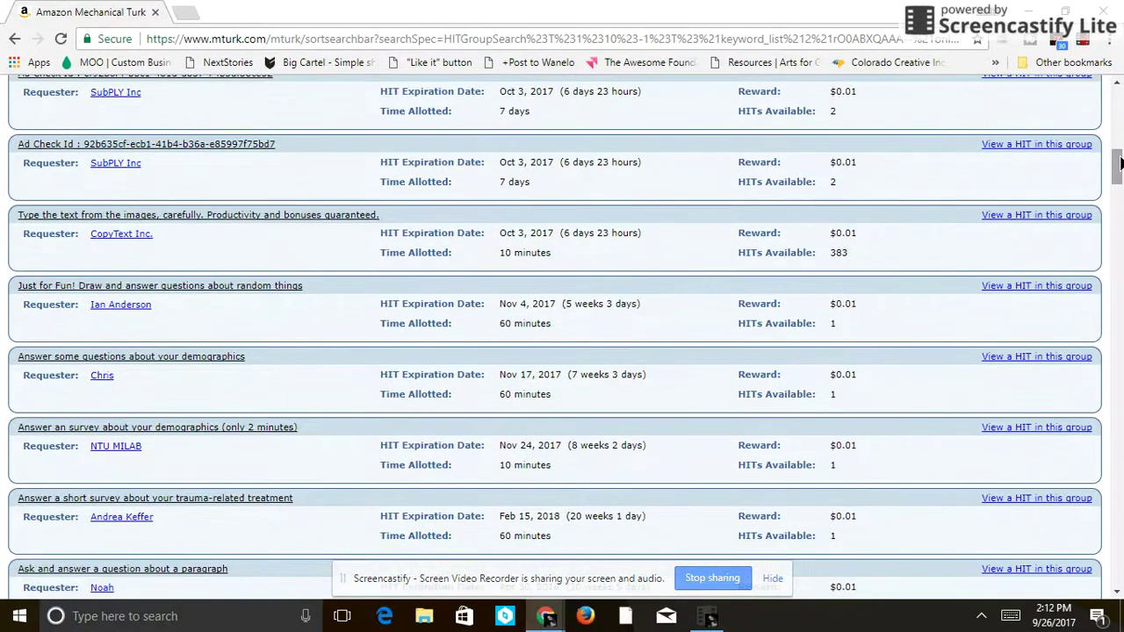
pyautogui.click(147, 362)
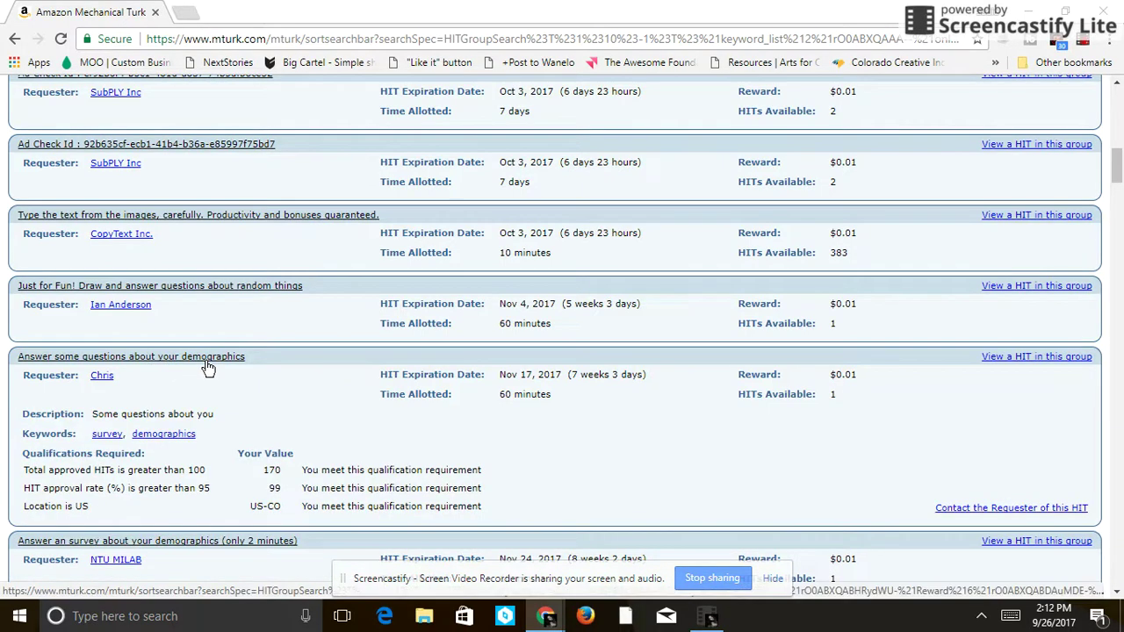
# - Open the demographics HIT link in a new tab and switch to that tab
pyautogui.rightClick(206, 359)
pyautogui.click(235, 373)
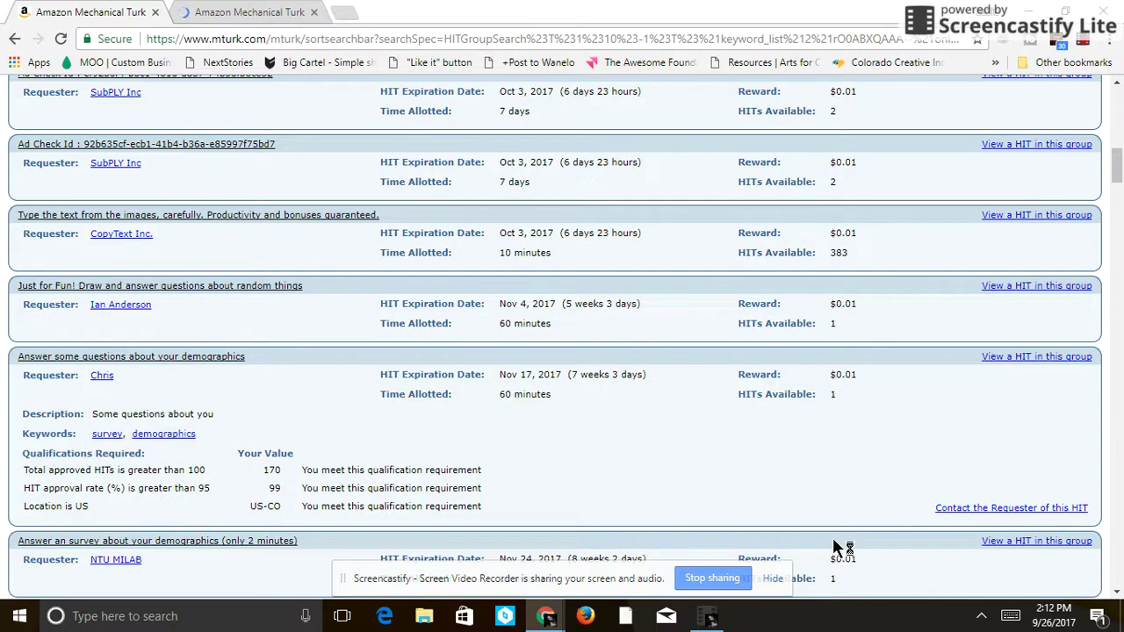
pyautogui.click(711, 617)
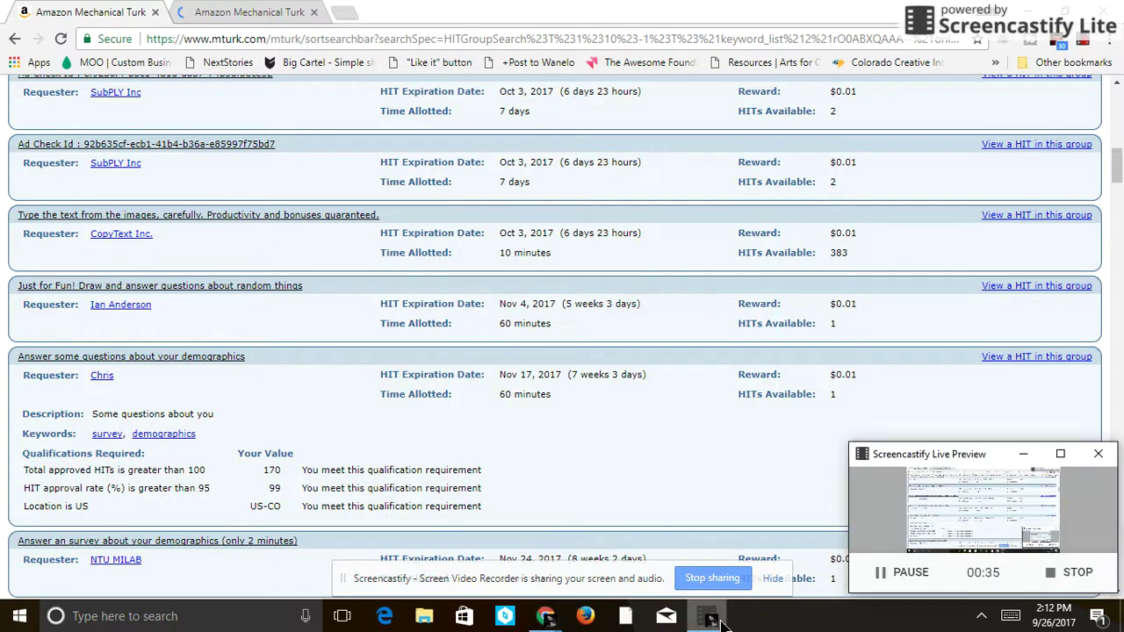
pyautogui.click(237, 9)
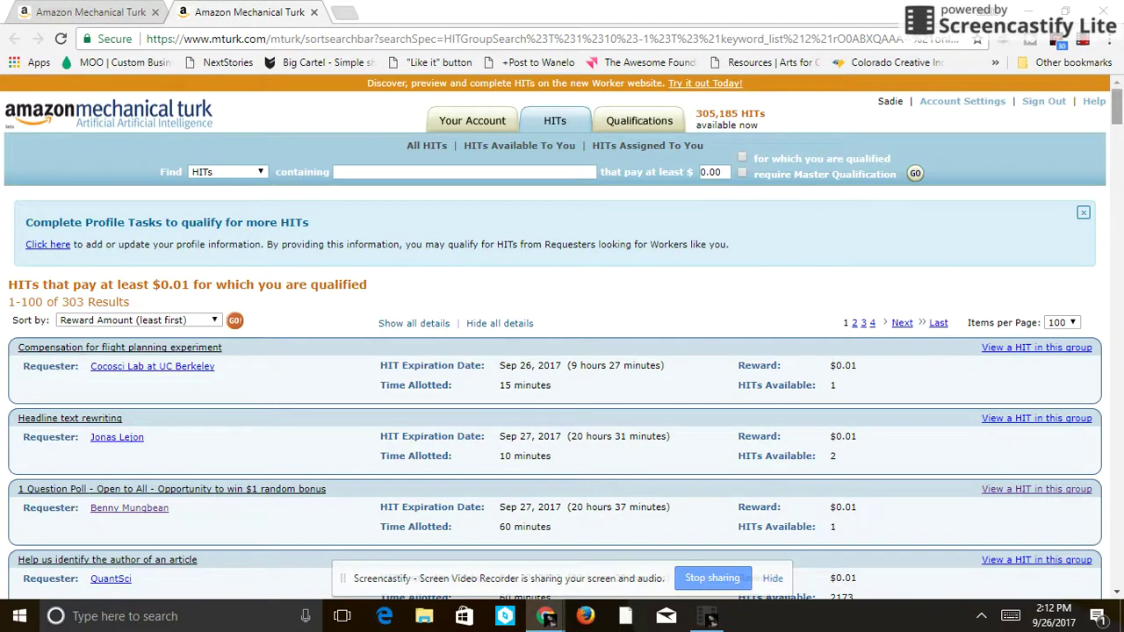
pyautogui.moveTo(1117, 104); pyautogui.dragTo(1119, 254)
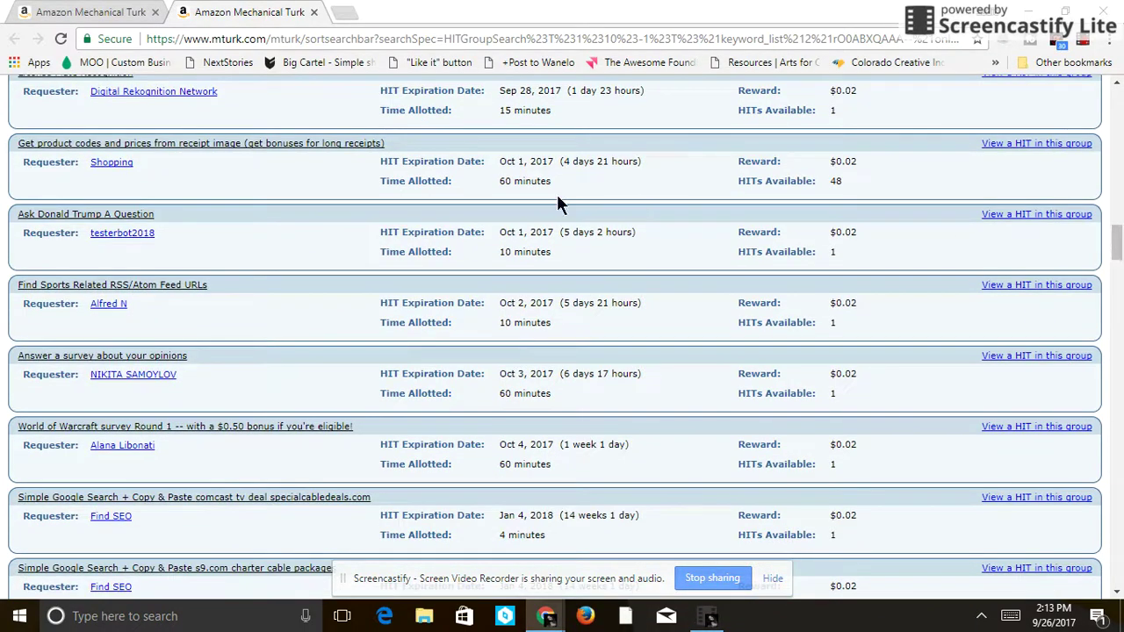
# - Open the demographics HIT group in a new tab, closing the leftover and unavailable tabs
pyautogui.click(74, 11)
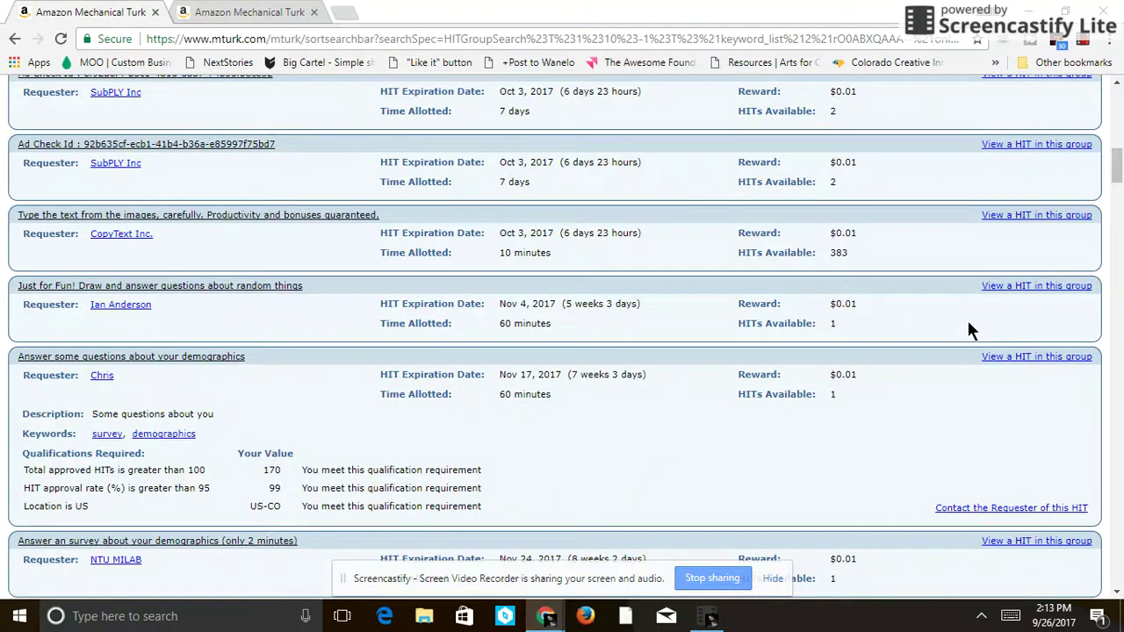
pyautogui.rightClick(1001, 353)
pyautogui.click(1000, 361)
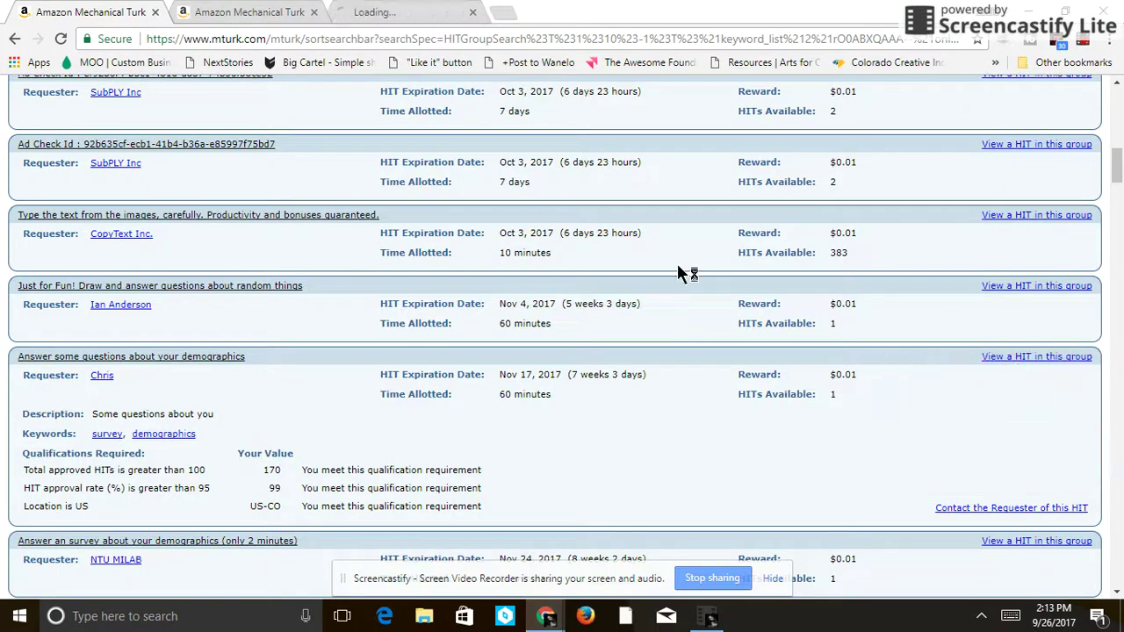
pyautogui.click(315, 13)
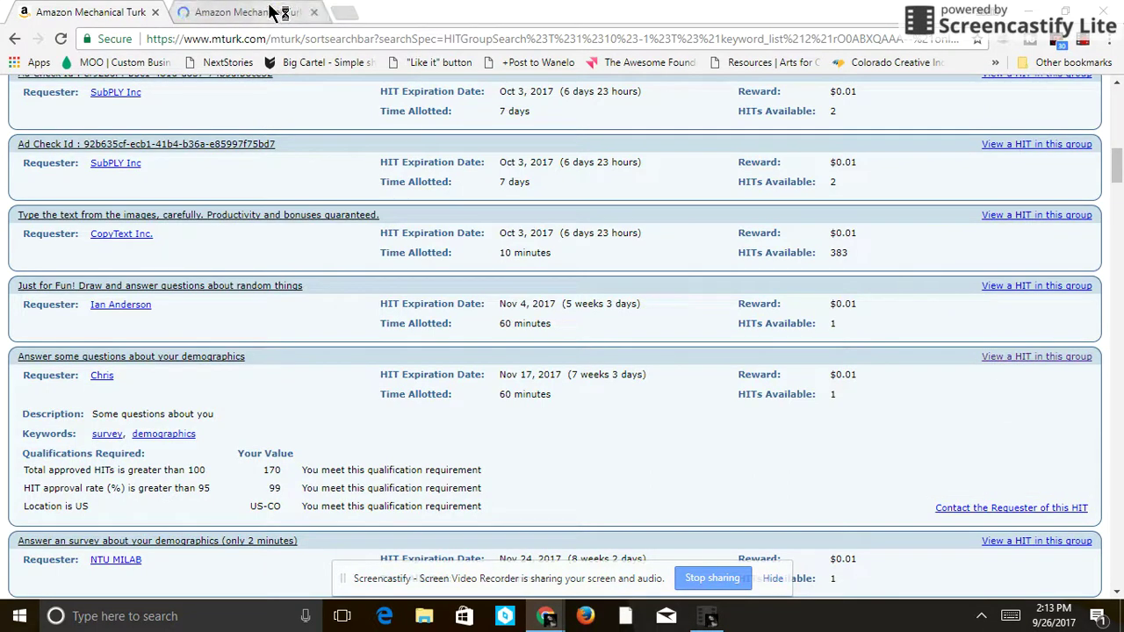
pyautogui.click(270, 12)
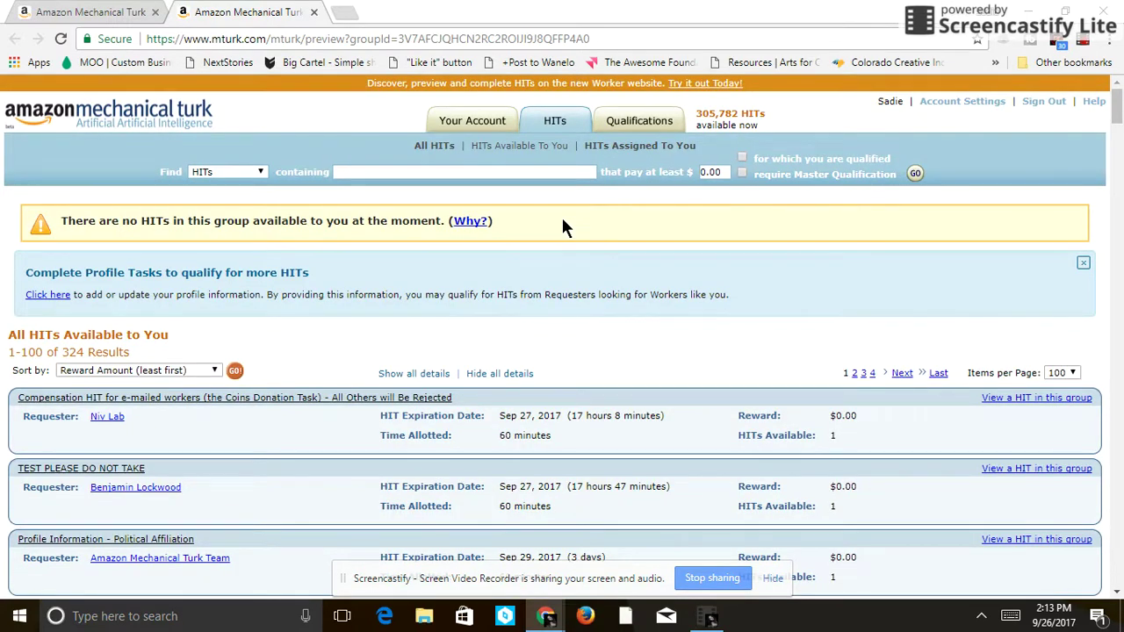
pyautogui.click(313, 11)
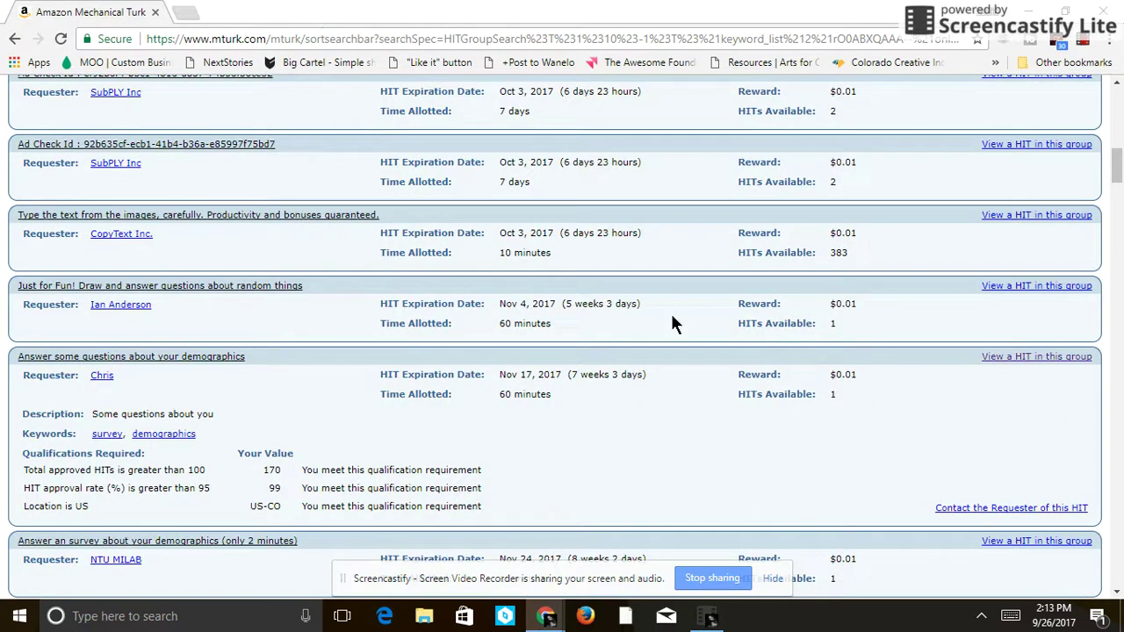
# - Open NTU MILAB's 2-minute demographics survey HIT preview in a new tab
pyautogui.moveTo(1117, 166); pyautogui.dragTo(1117, 191)
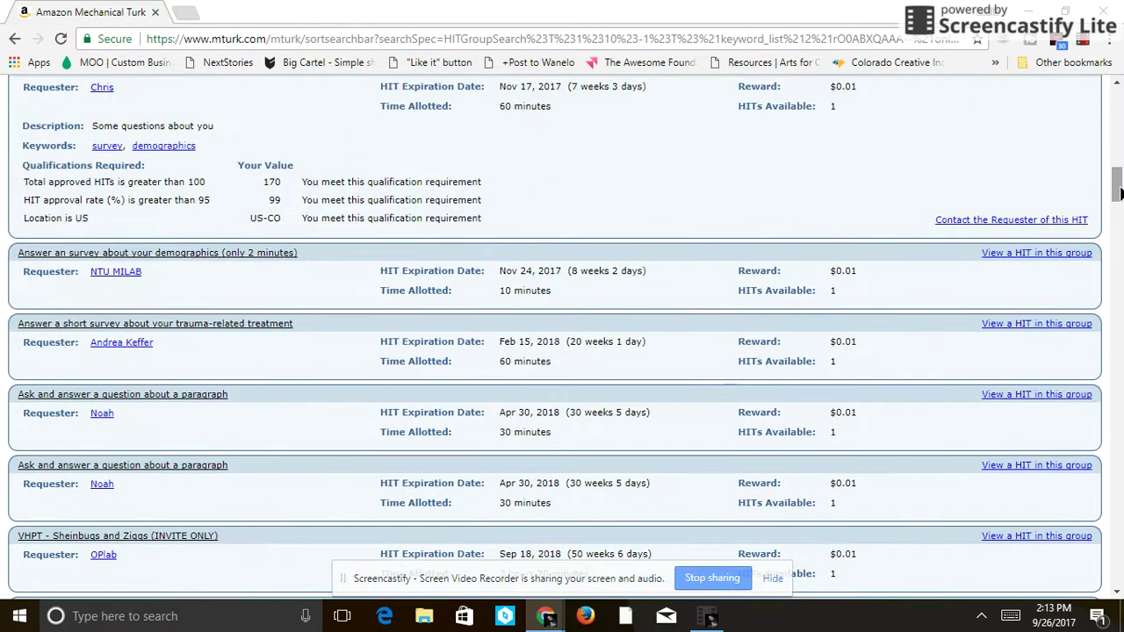
pyautogui.rightClick(1037, 255)
pyautogui.click(1024, 258)
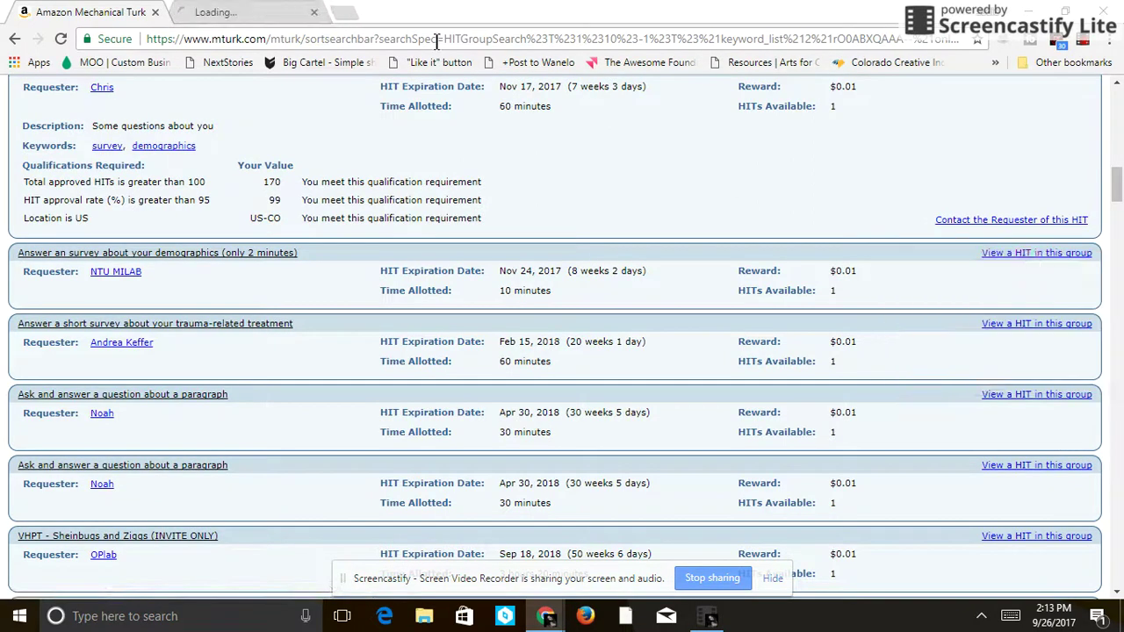
pyautogui.click(200, 8)
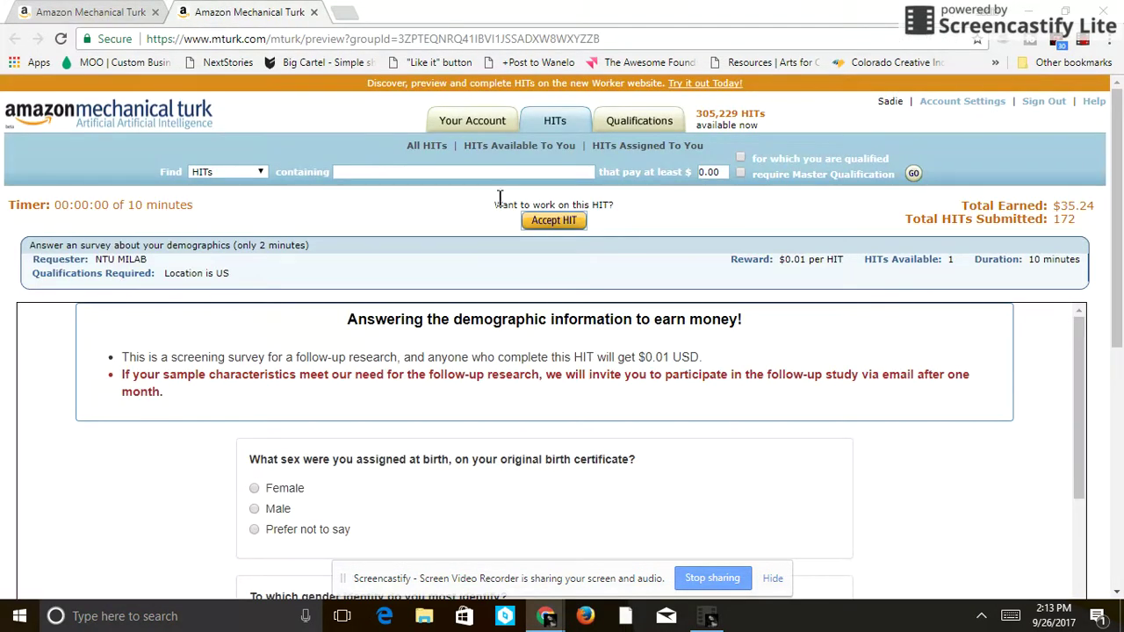
# - Accept the HIT and answer sex Female, gender Female, orientation Heterosexual
pyautogui.click(548, 224)
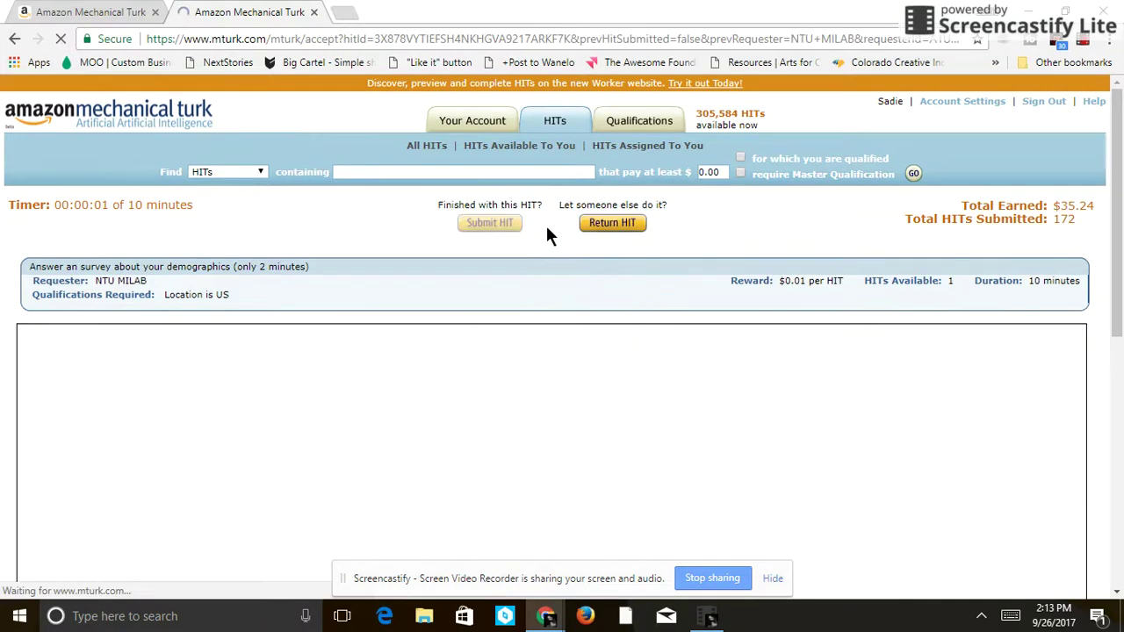
pyautogui.moveTo(1106, 251); pyautogui.dragTo(1110, 376)
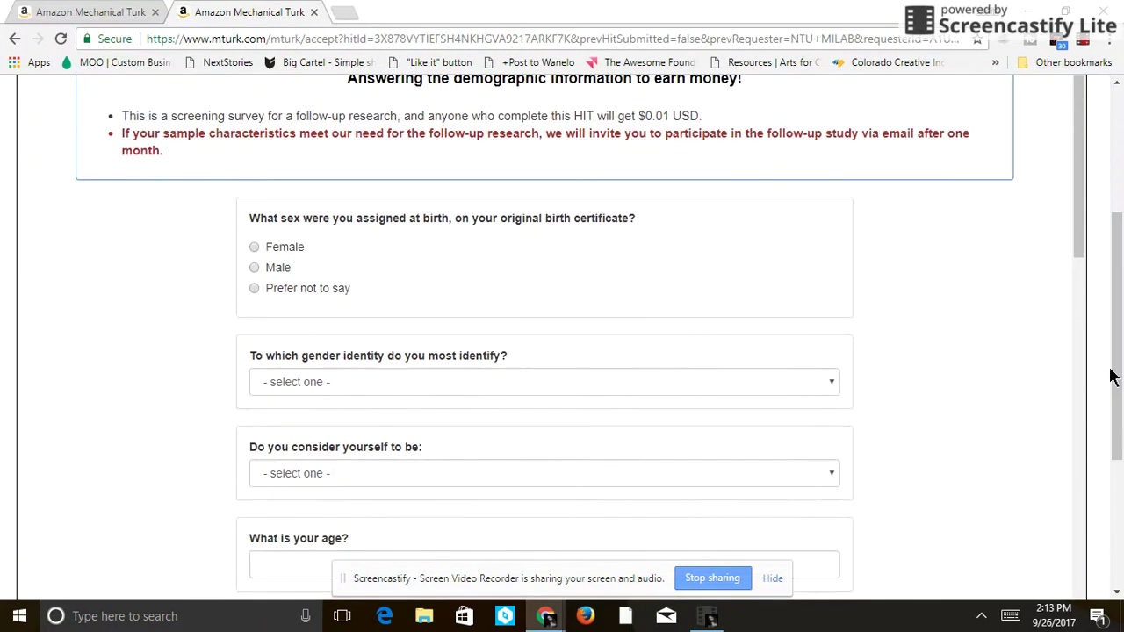
pyautogui.click(253, 248)
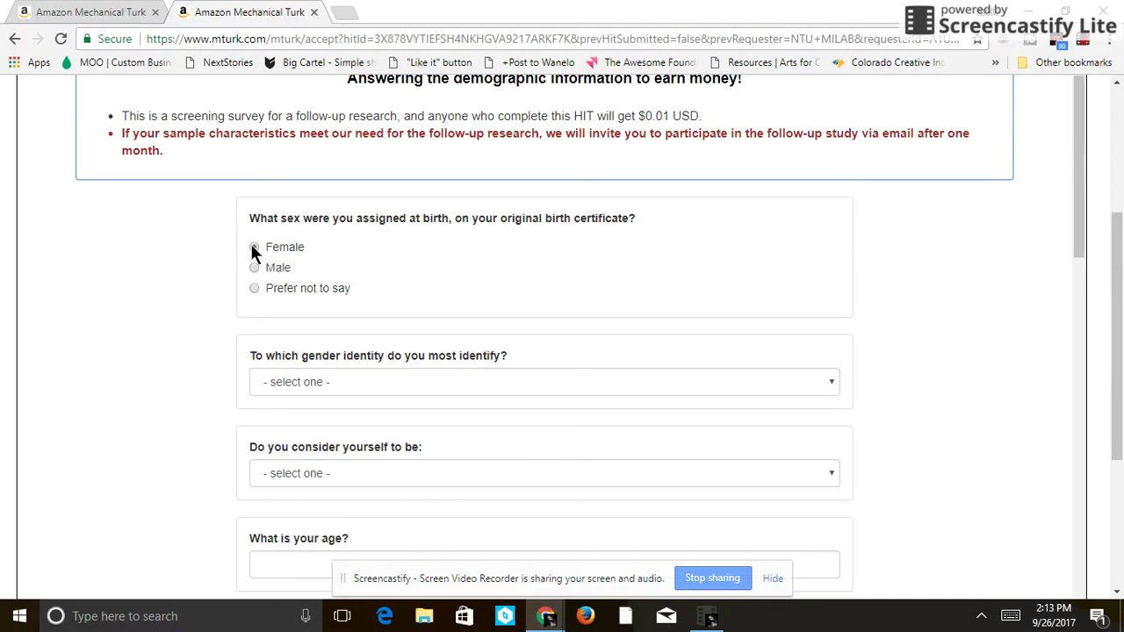
pyautogui.click(338, 386)
pyautogui.click(299, 197)
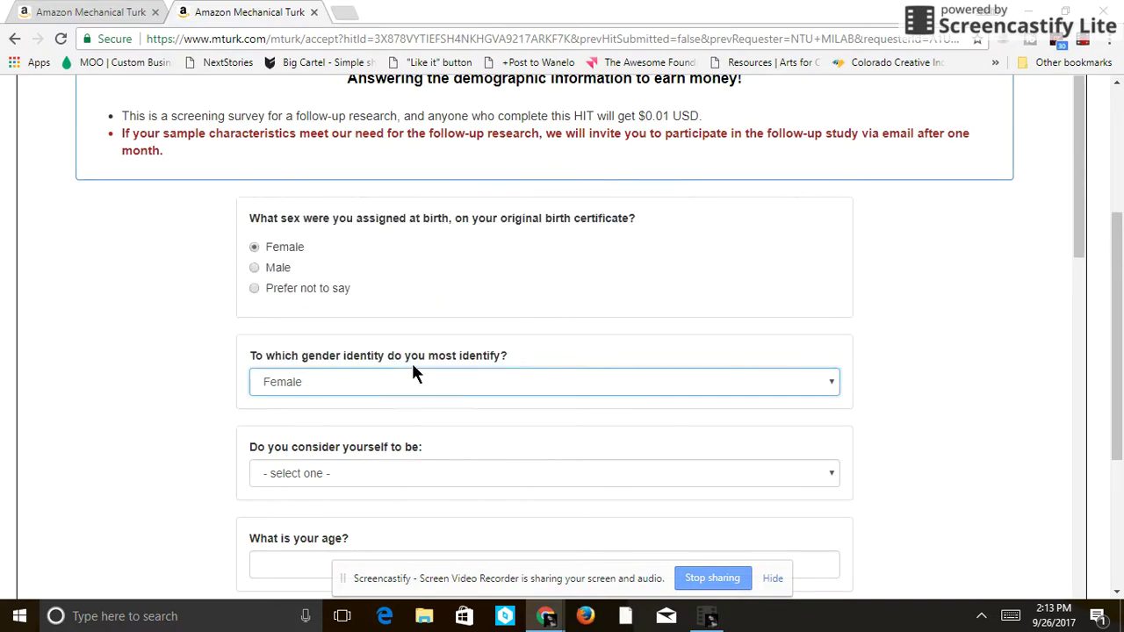
pyautogui.click(430, 485)
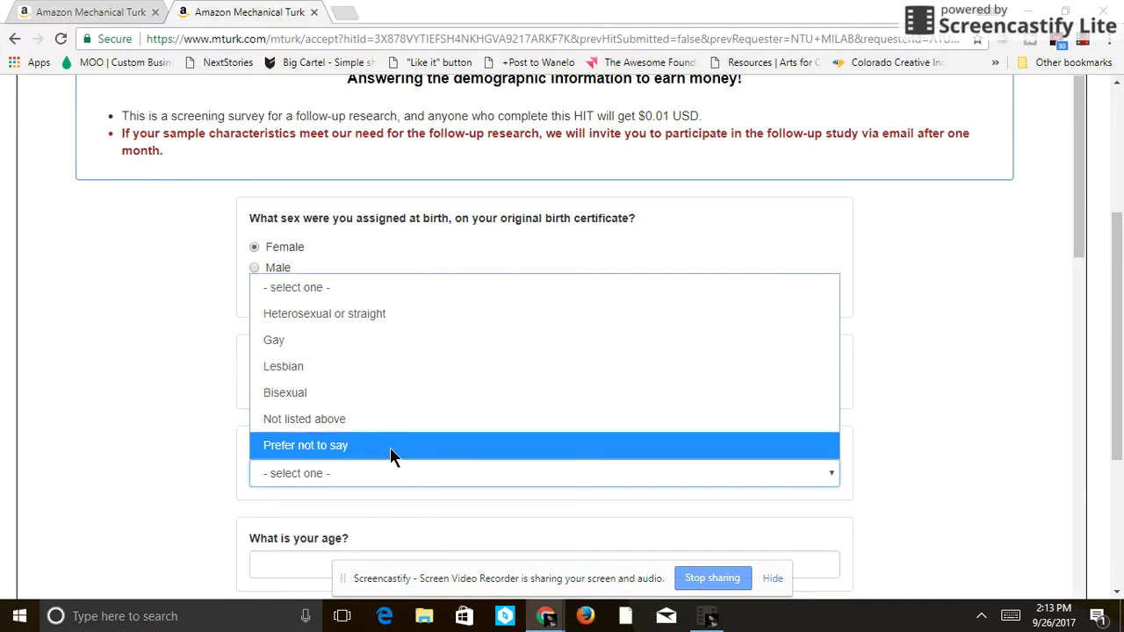
pyautogui.click(341, 312)
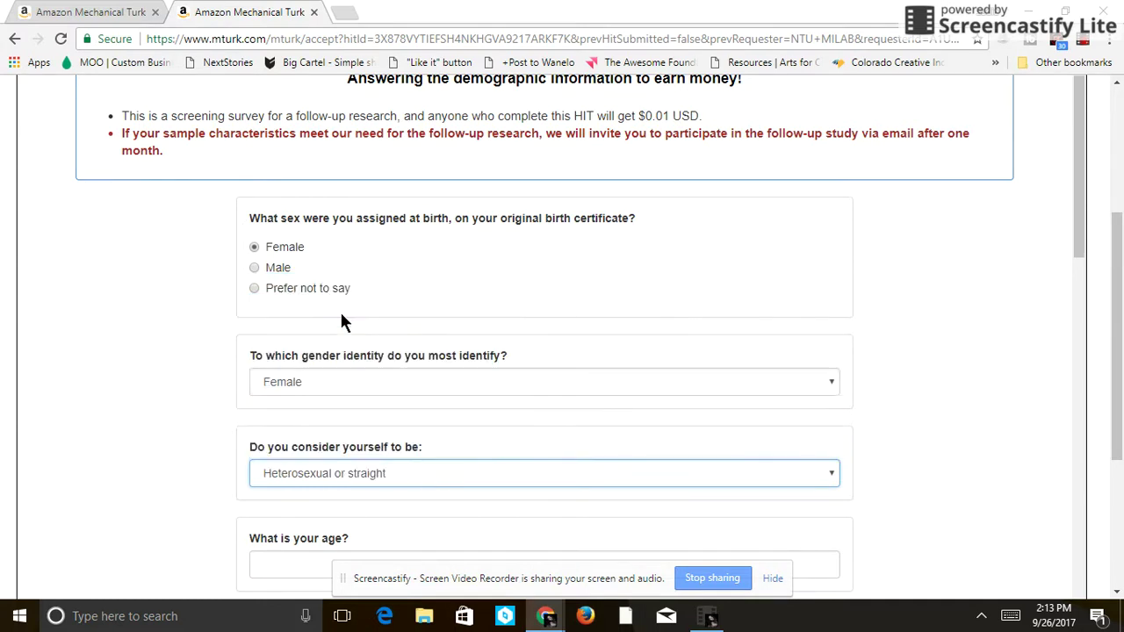
# - Enter age 28, Multiracial, income $10,000-$19,999 and income group rating 1
pyautogui.moveTo(1080, 255); pyautogui.dragTo(1084, 360)
pyautogui.click(458, 219)
pyautogui.write('28')
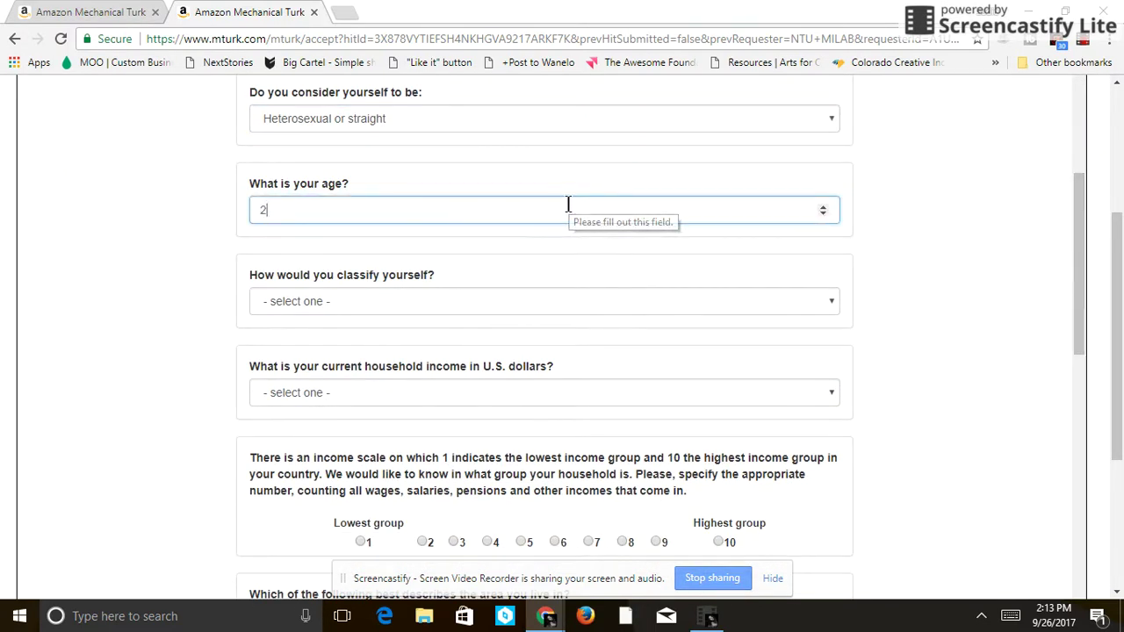
pyautogui.click(516, 295)
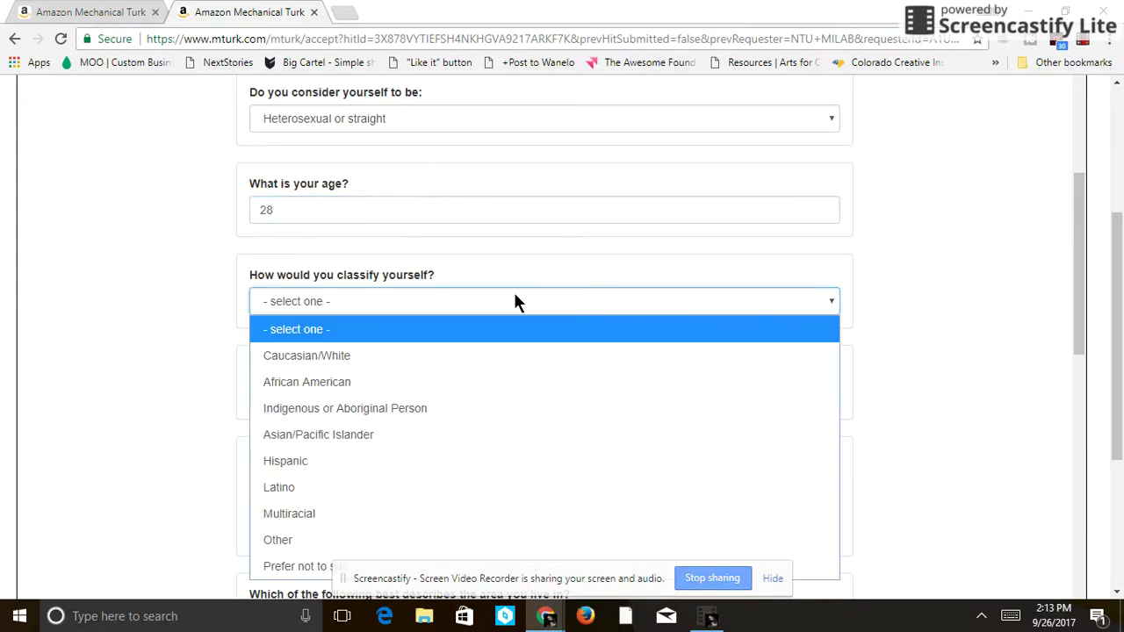
pyautogui.click(400, 516)
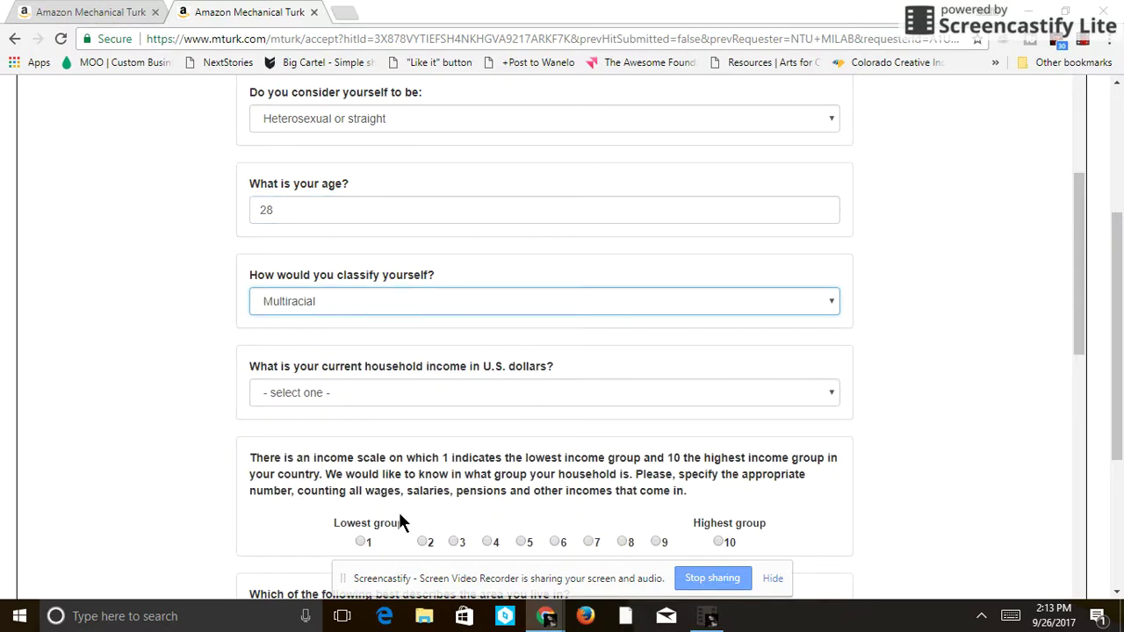
pyautogui.click(375, 392)
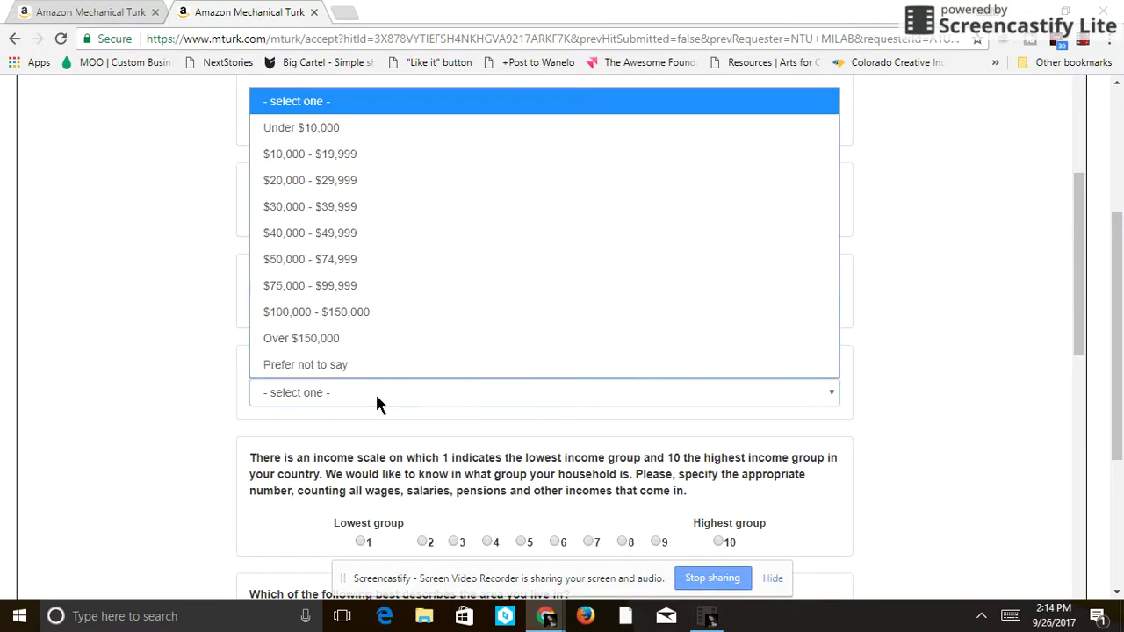
pyautogui.click(359, 156)
pyautogui.moveTo(1072, 290); pyautogui.dragTo(1073, 364)
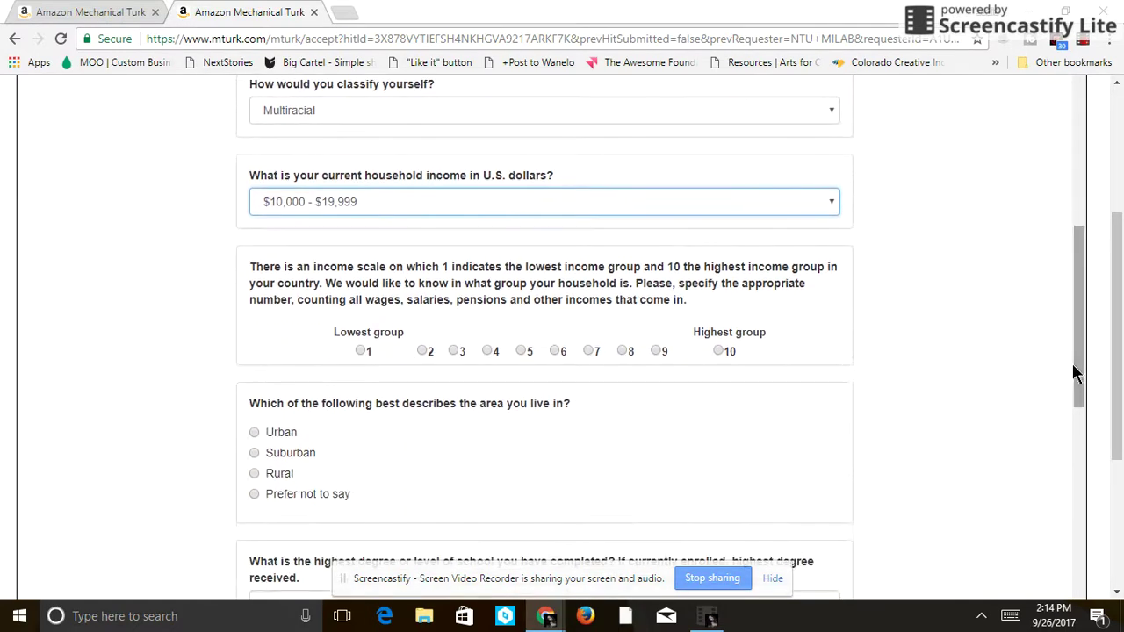
pyautogui.click(358, 351)
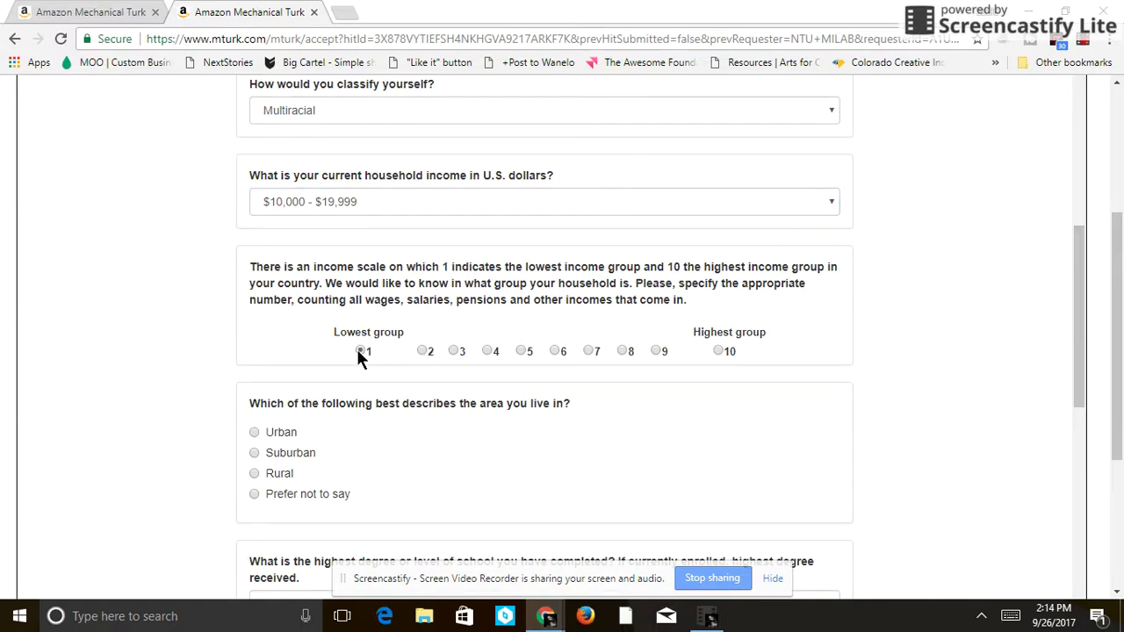
# - Answer living area Urban, education Trade/technical/vocational training, and social class Lower class
pyautogui.click(254, 433)
pyautogui.moveTo(1080, 308); pyautogui.dragTo(1078, 412)
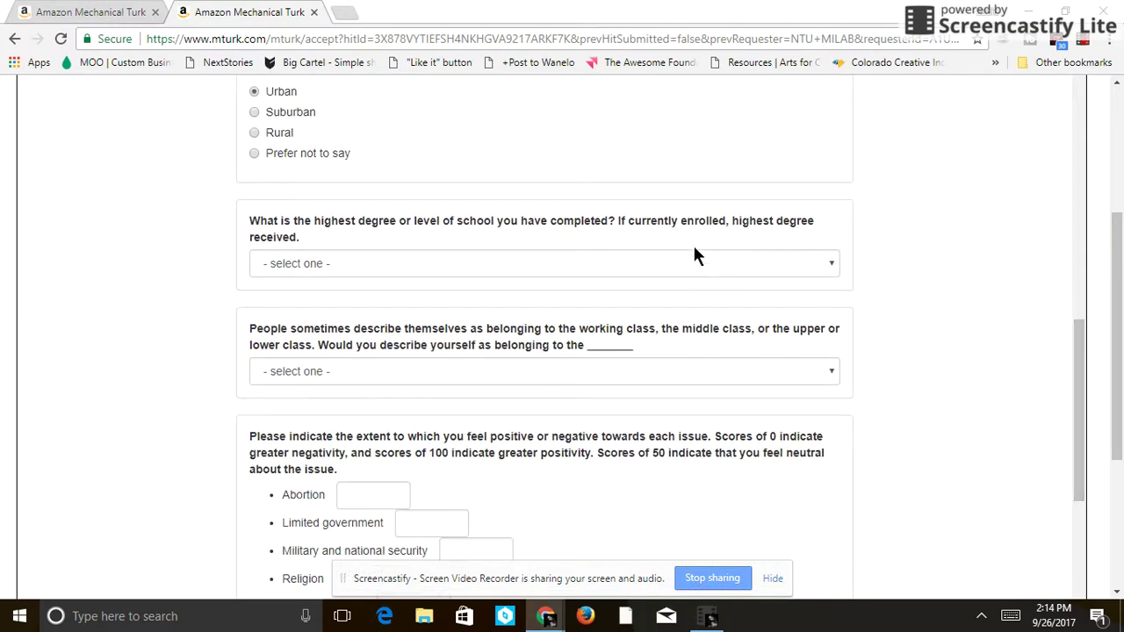
pyautogui.click(691, 262)
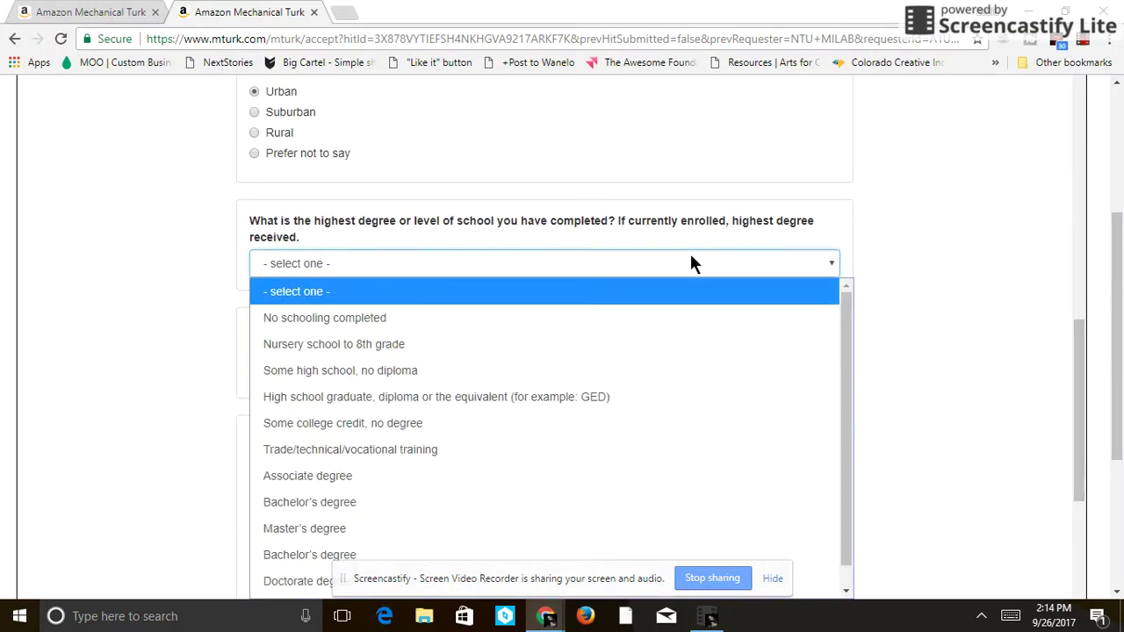
pyautogui.click(527, 444)
pyautogui.click(449, 362)
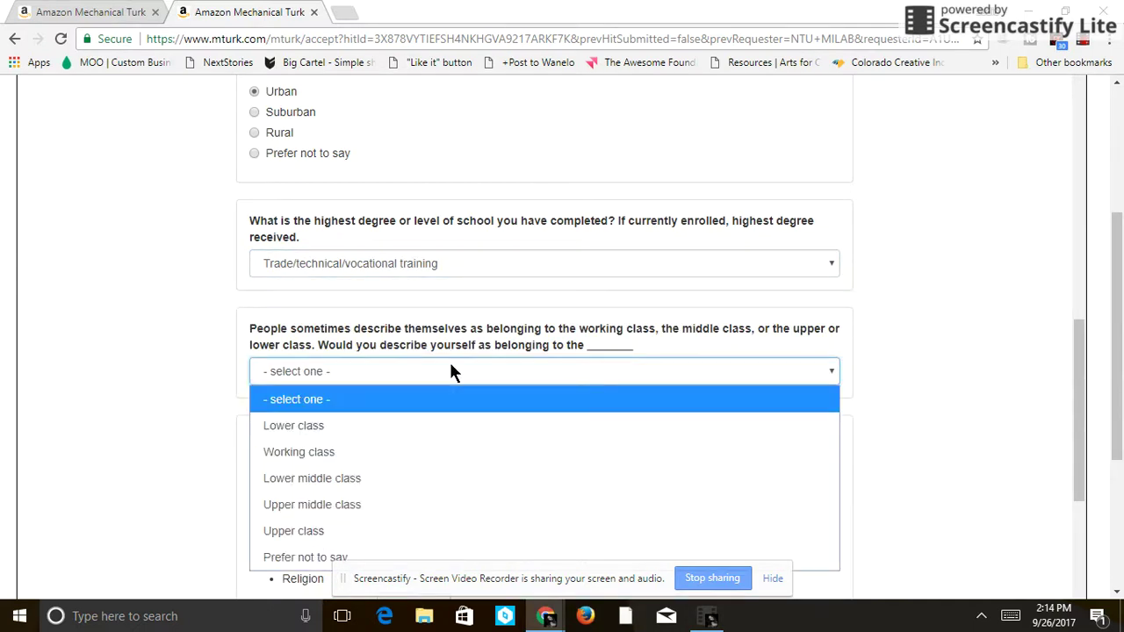
pyautogui.click(402, 426)
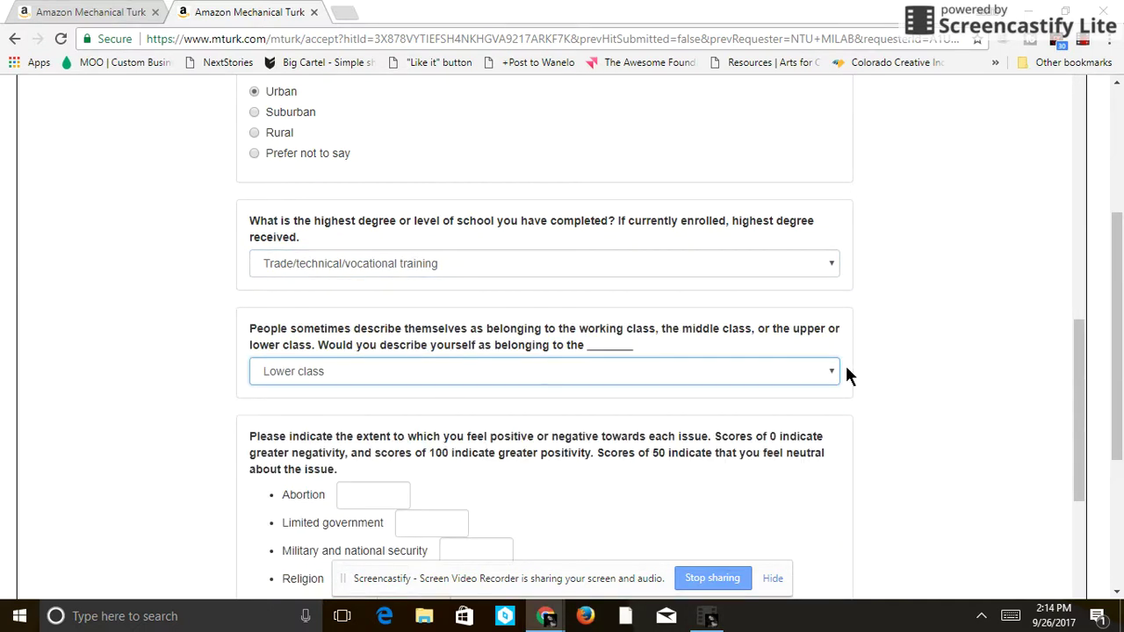
pyautogui.tripleClick(1070, 385)
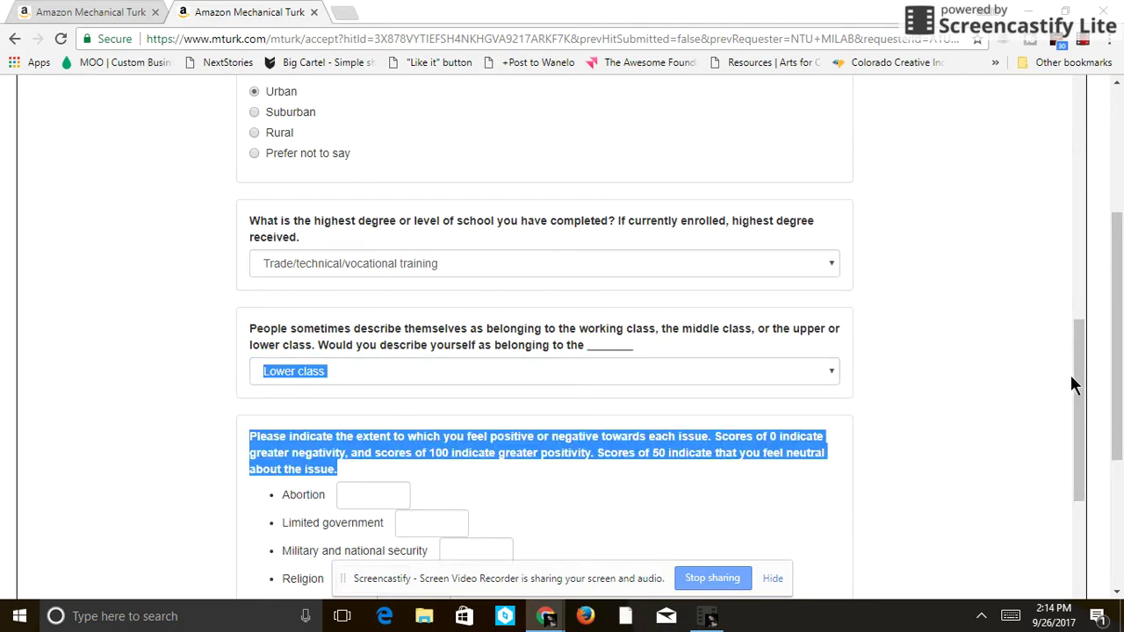
pyautogui.scroll(-3, 1072, 459)
pyautogui.moveTo(1075, 492)
pyautogui.mouseDown()
pyautogui.moveTo(1075, 522)
pyautogui.moveTo(1075, 512)
pyautogui.mouseUp()
pyautogui.click(918, 393)
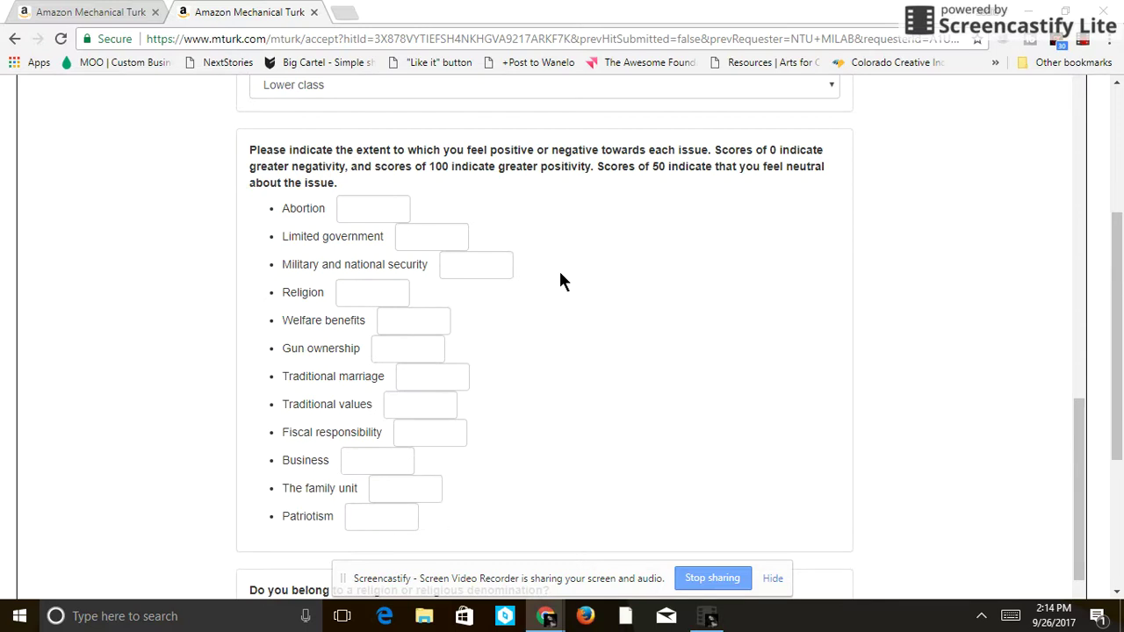
# - Score Abortion 0, Limited government 50, Military 100, Religion 50, Welfare 10, Gun ownership 0, Traditional marriage 100
pyautogui.click(365, 208)
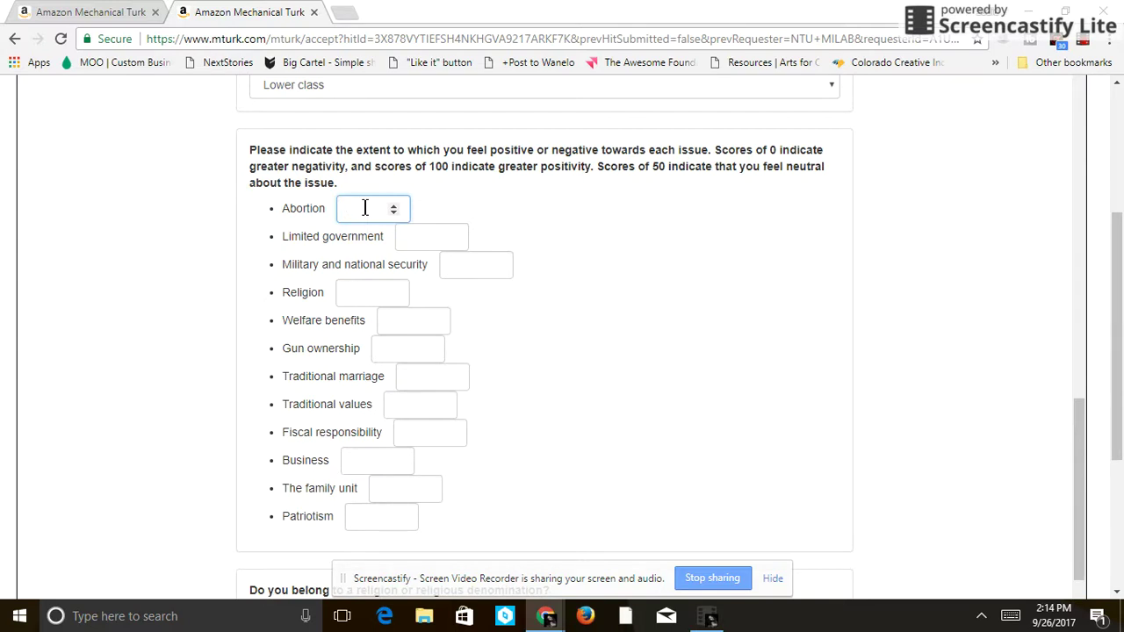
pyautogui.write('0')
pyautogui.click(431, 237)
pyautogui.write('50')
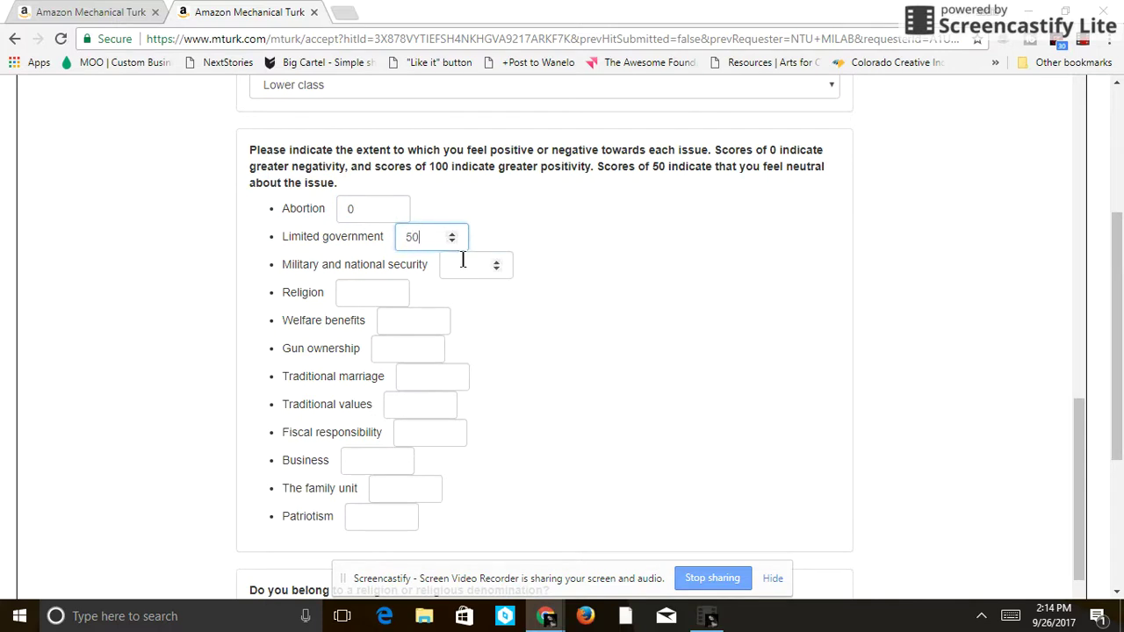
pyautogui.click(485, 272)
pyautogui.write('100')
pyautogui.click(368, 294)
pyautogui.write('50')
pyautogui.click(403, 318)
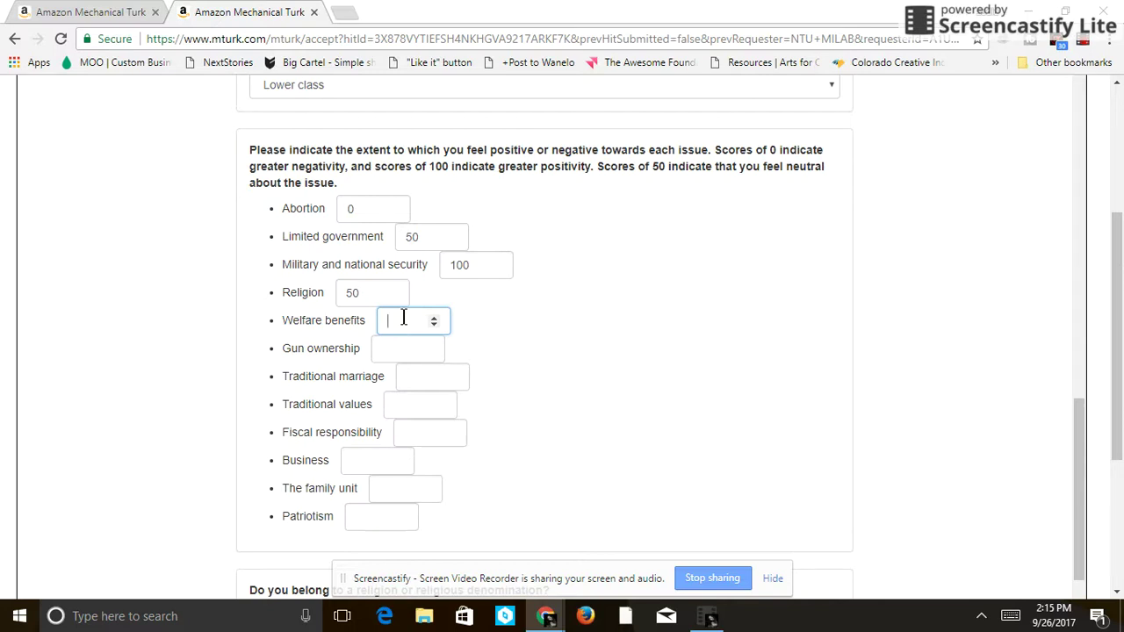
pyautogui.write('10')
pyautogui.click(407, 346)
pyautogui.write('0')
pyautogui.click(437, 367)
pyautogui.write('100')
# - Score Traditional values 100, Fiscal responsibility 50, Business 90, The family unit 90, Patriotism 100
pyautogui.press('Tab')
pyautogui.write('1')
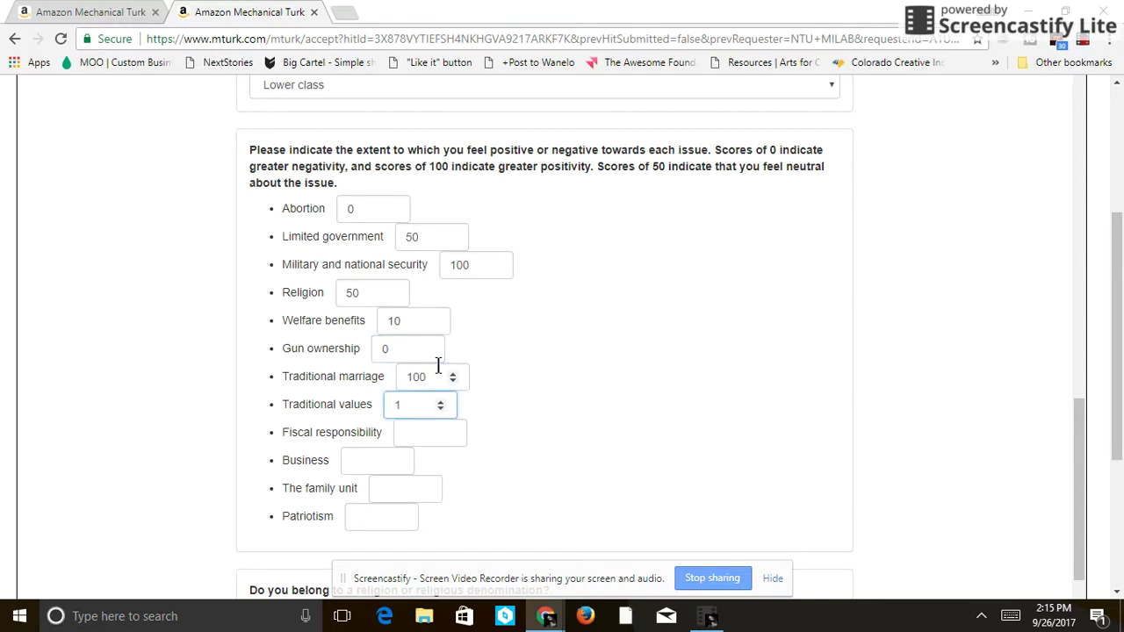
pyautogui.write('00')
pyautogui.press('Tab')
pyautogui.write('50')
pyautogui.press('Tab')
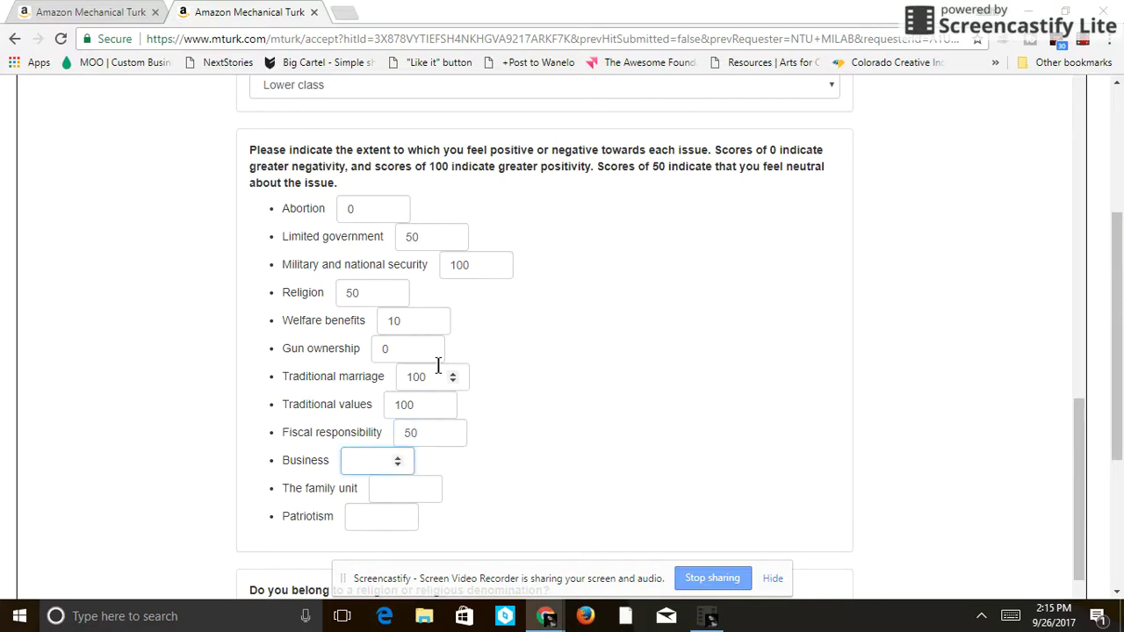
pyautogui.write('1')
pyautogui.press('BackSpace')
pyautogui.write('90')
pyautogui.press('Tab')
pyautogui.write('90')
pyautogui.press('Tab')
pyautogui.write('100')
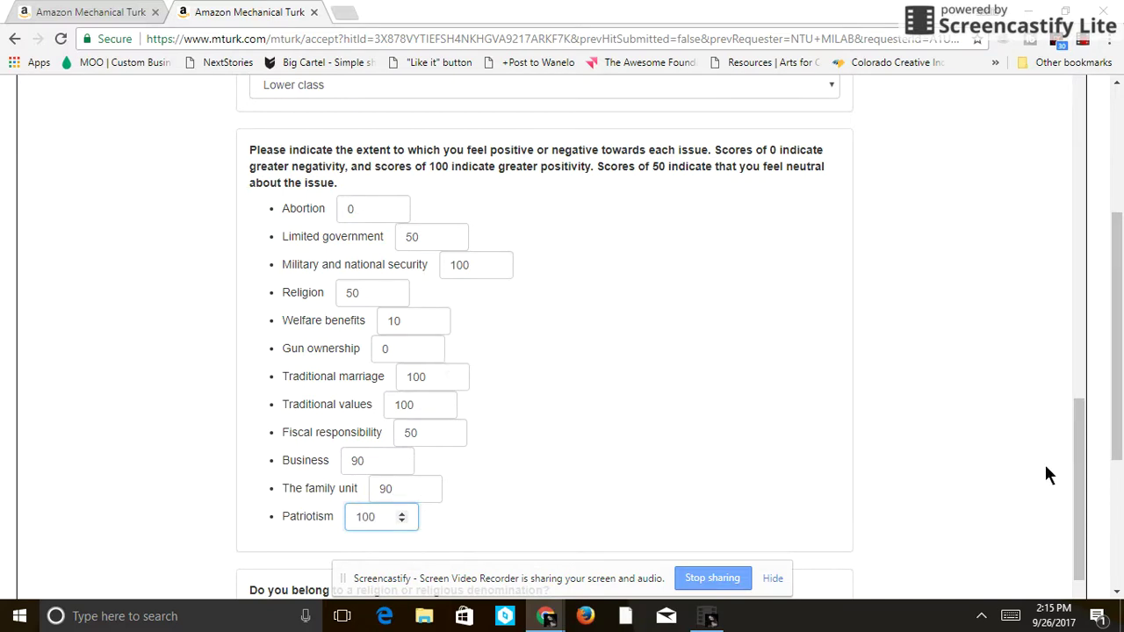
pyautogui.moveTo(1073, 471); pyautogui.dragTo(1073, 576)
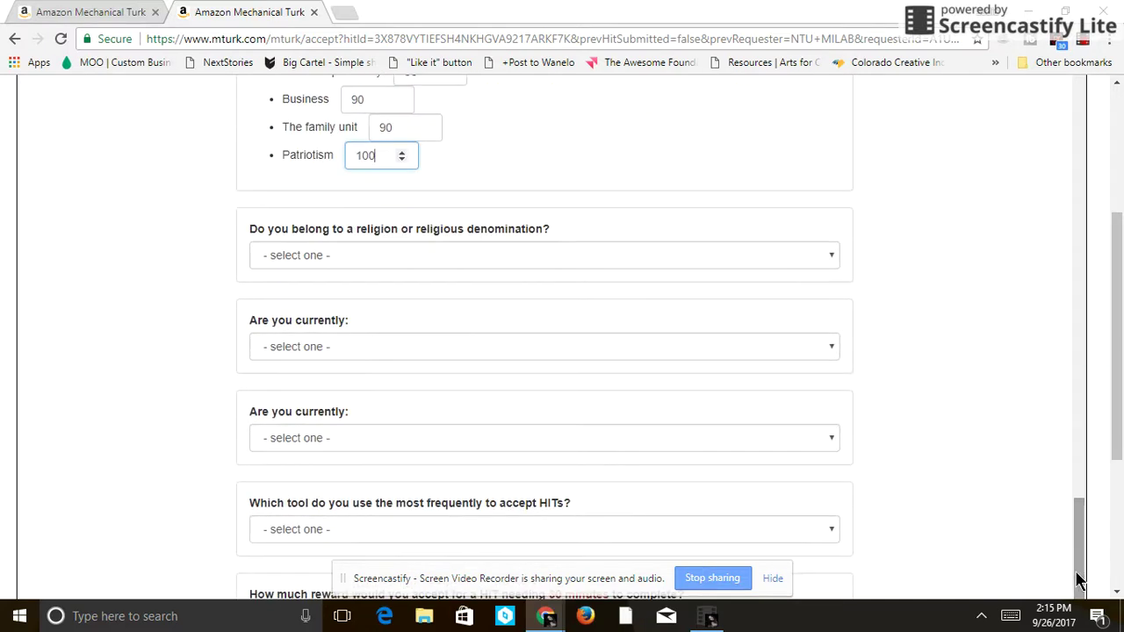
# - Choose Other for religion and Single for marital status
pyautogui.click(490, 254)
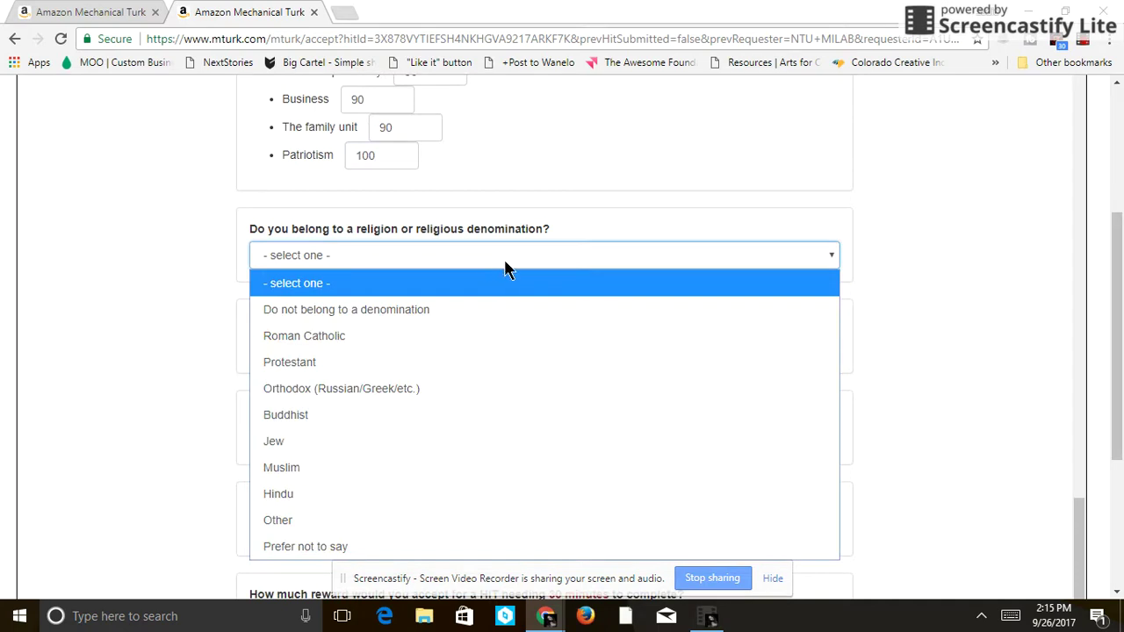
pyautogui.click(505, 520)
pyautogui.click(359, 355)
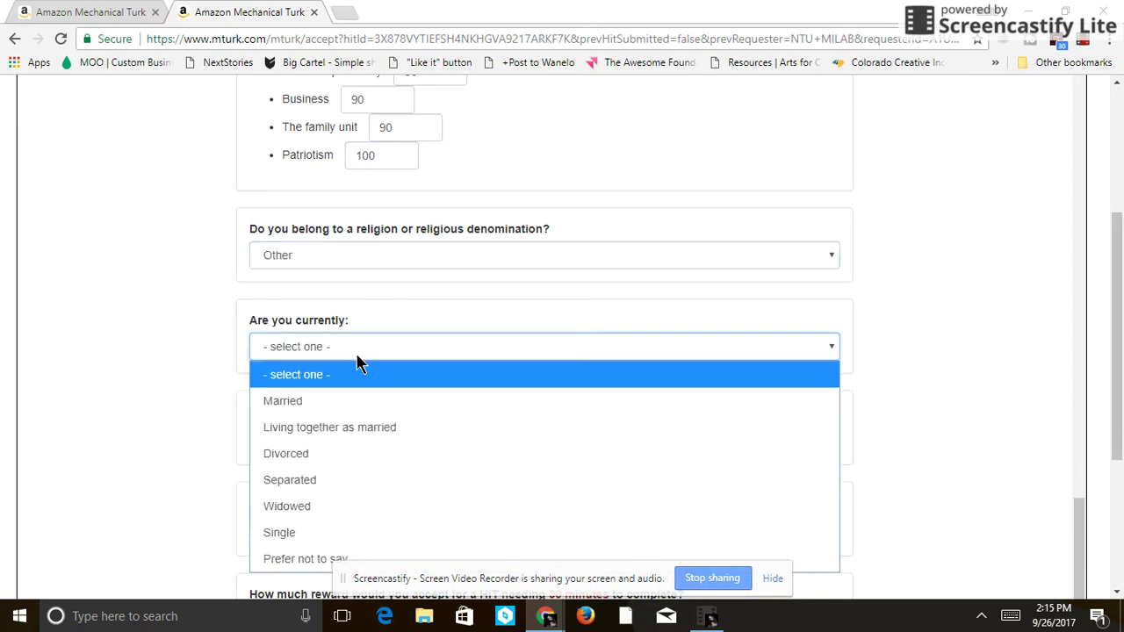
pyautogui.click(312, 534)
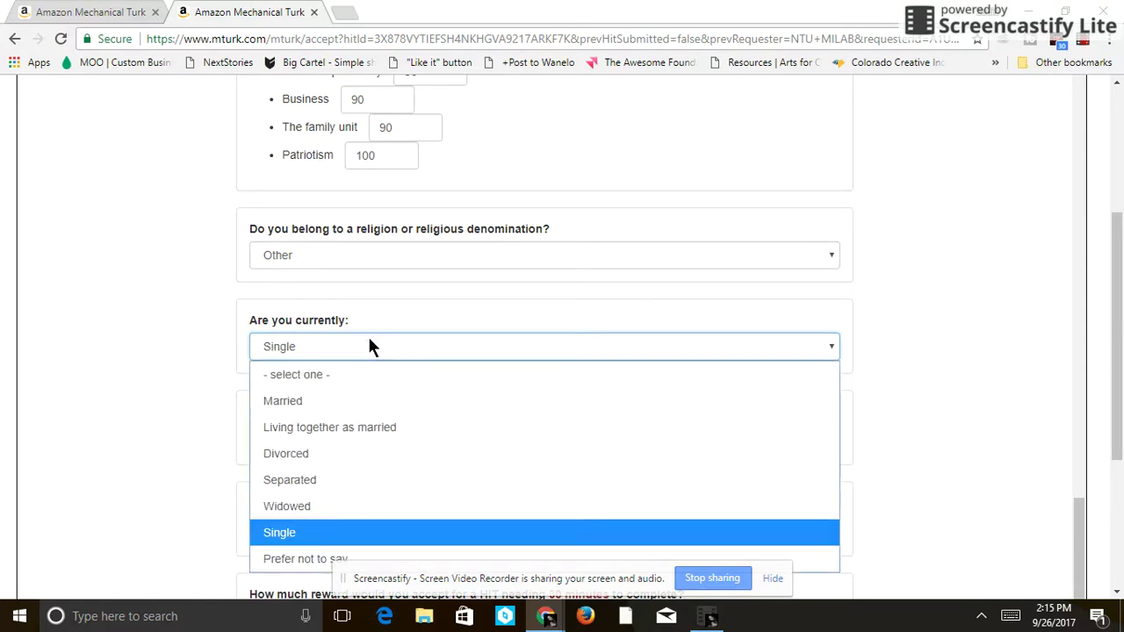
pyautogui.click(290, 534)
# - Choose Self-employed for employment status and Laptops as most-used HIT tool
pyautogui.click(362, 437)
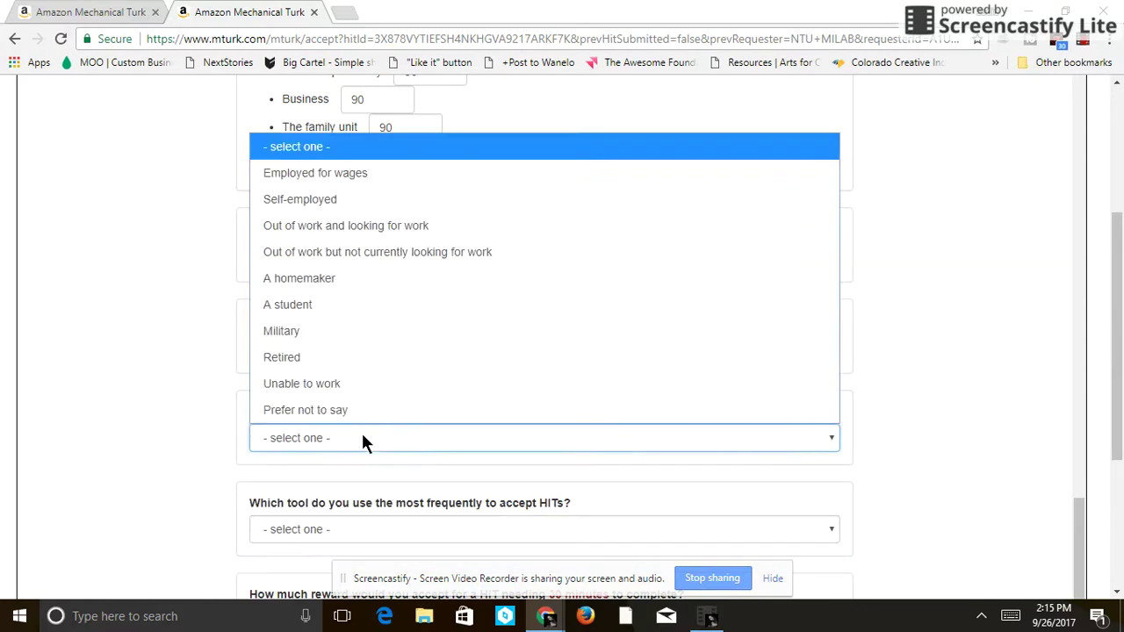
pyautogui.click(344, 201)
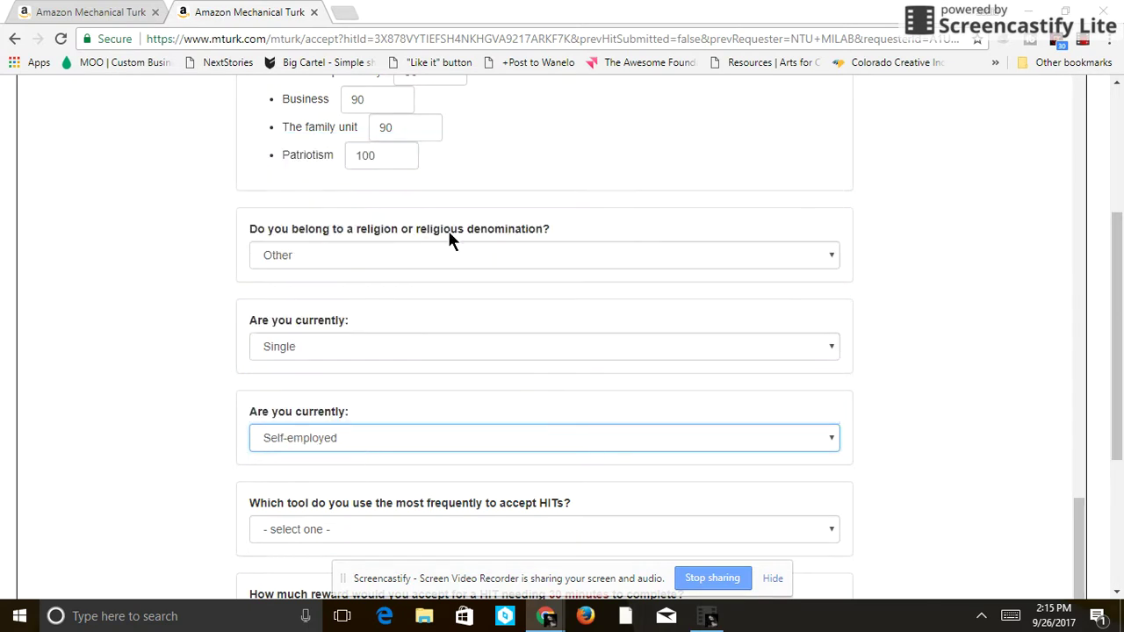
pyautogui.click(379, 528)
pyautogui.click(338, 420)
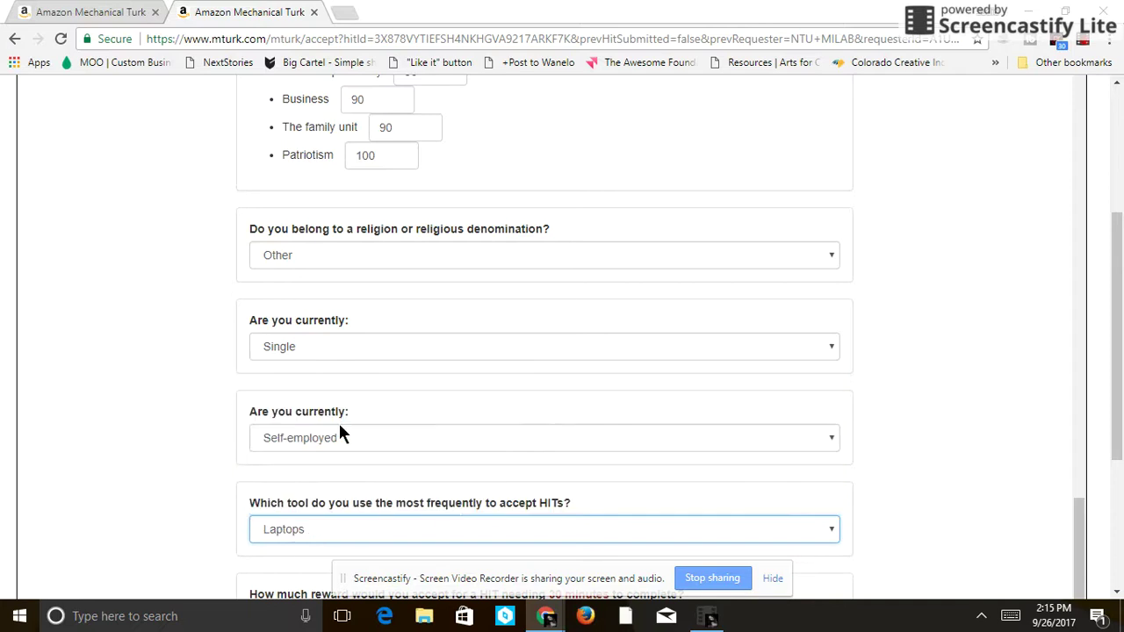
pyautogui.scroll(-3, 1116, 457)
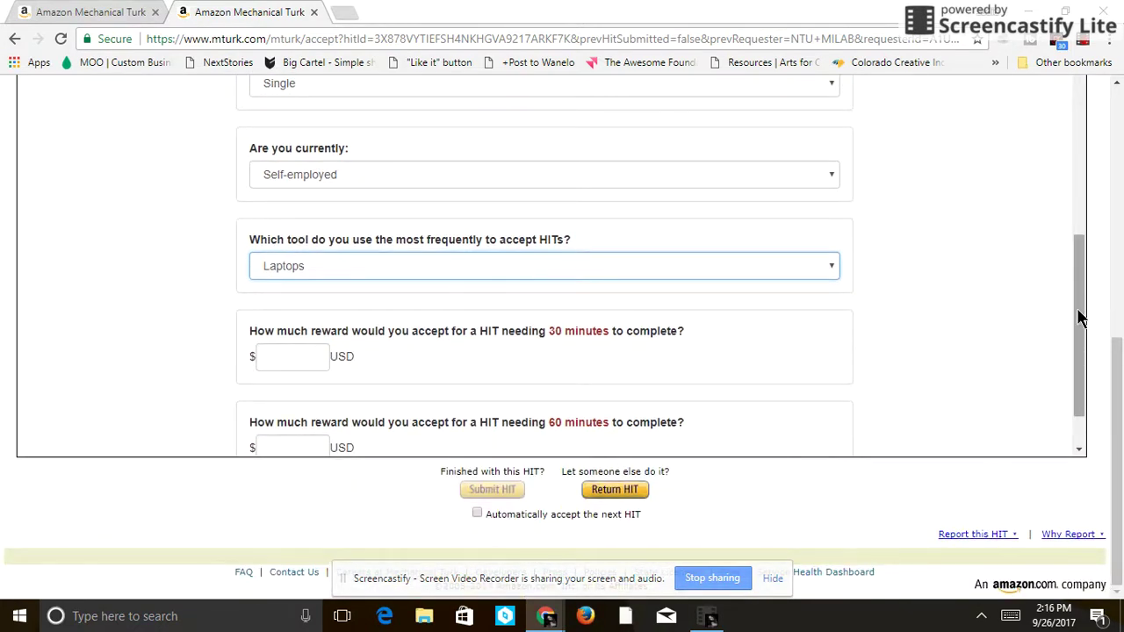
# - Enter the 30- and 60-minute reward amounts ($2 and $4) and submit the survey
pyautogui.scroll(-1, 1073, 352)
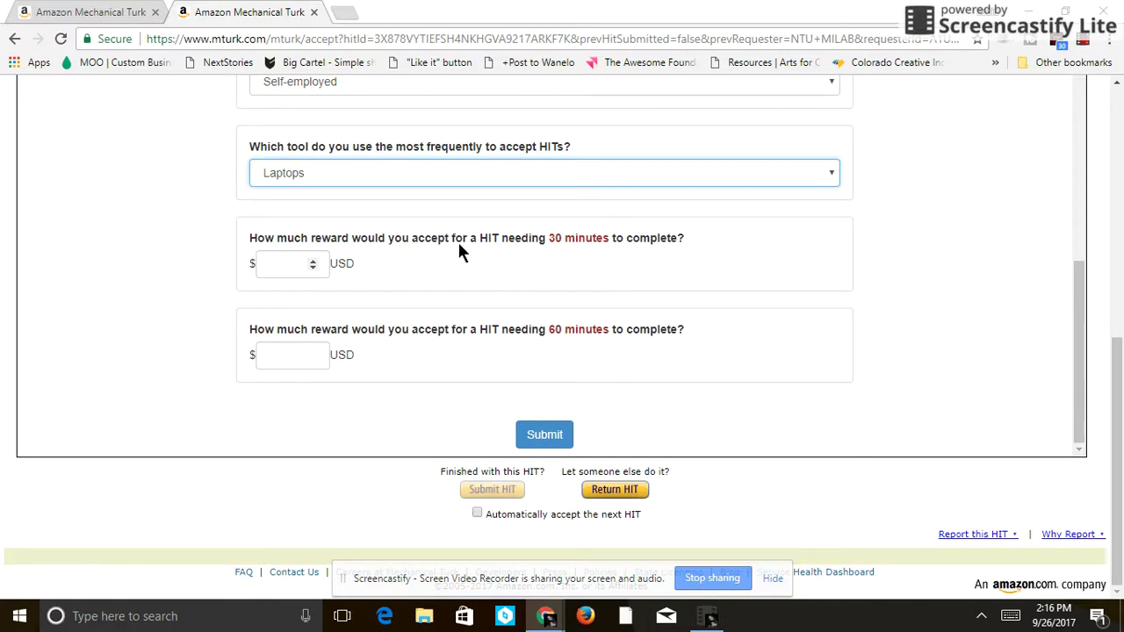
pyautogui.click(284, 265)
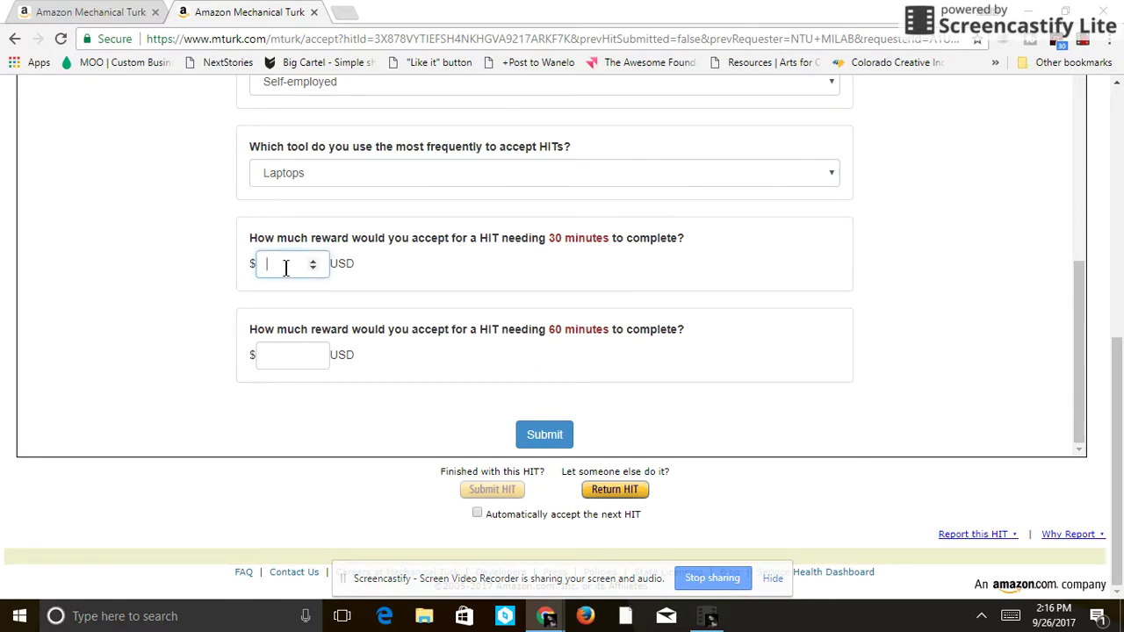
pyautogui.write('22')
pyautogui.click(295, 349)
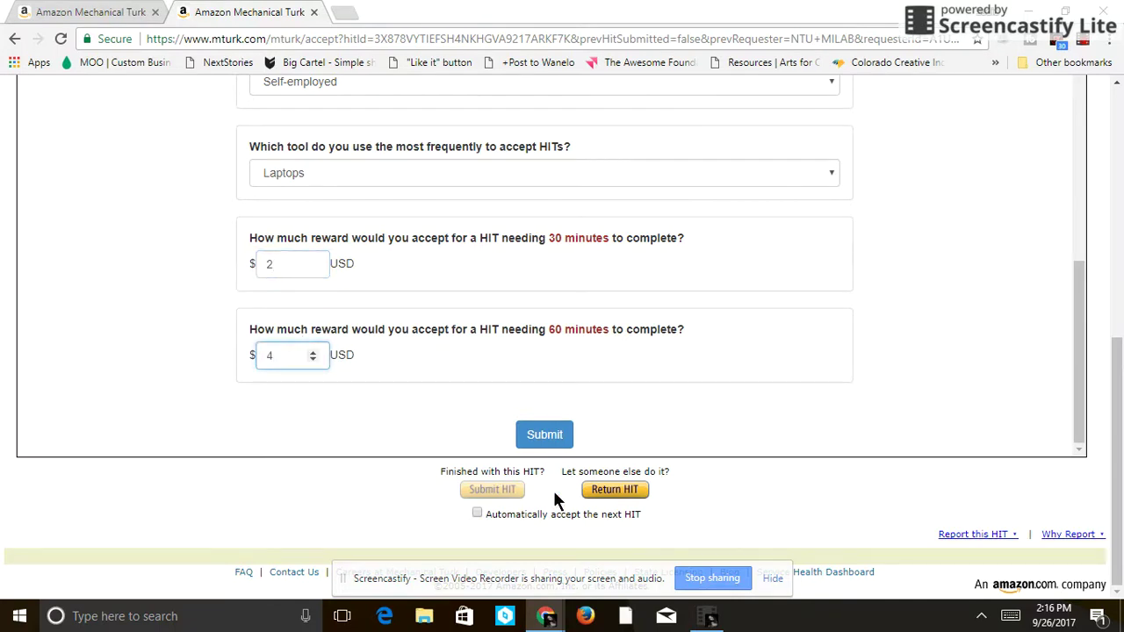
pyautogui.click(554, 436)
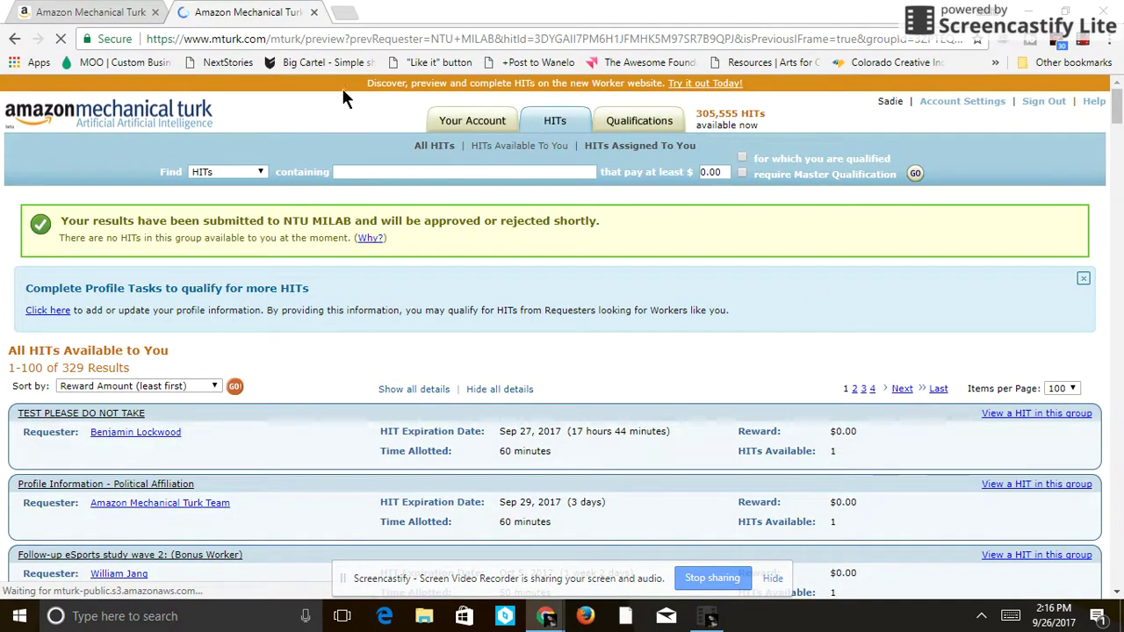
# - Close the finished tab and preview the $0.02 health and college attendance HIT in a new tab
pyautogui.click(314, 12)
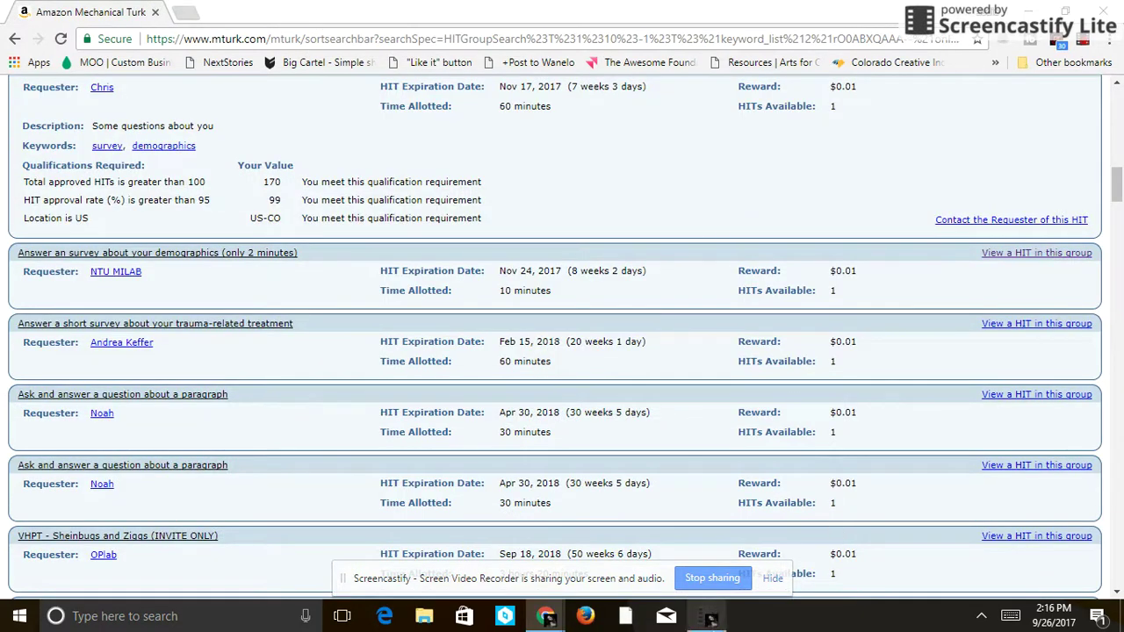
pyautogui.click(707, 616)
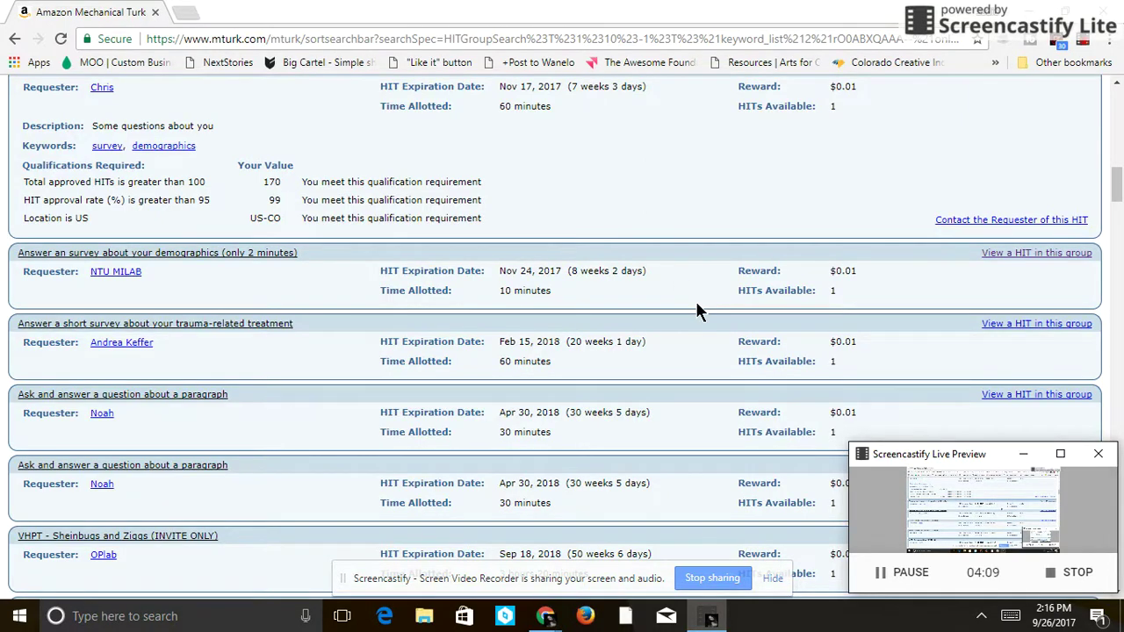
pyautogui.moveTo(1115, 202); pyautogui.dragTo(1118, 231)
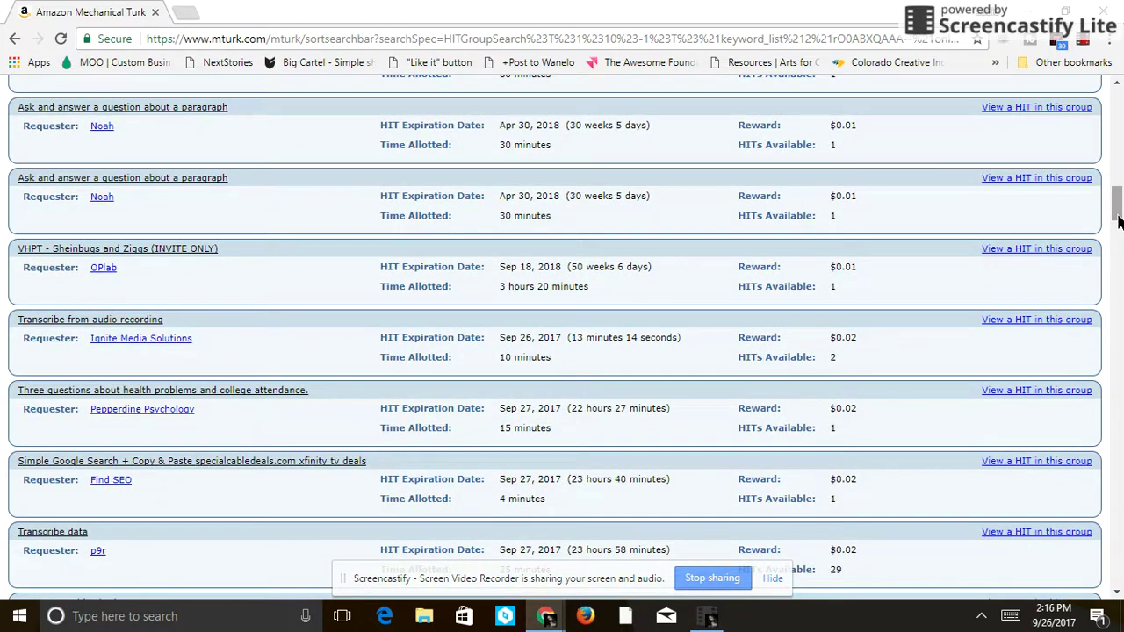
pyautogui.rightClick(1001, 390)
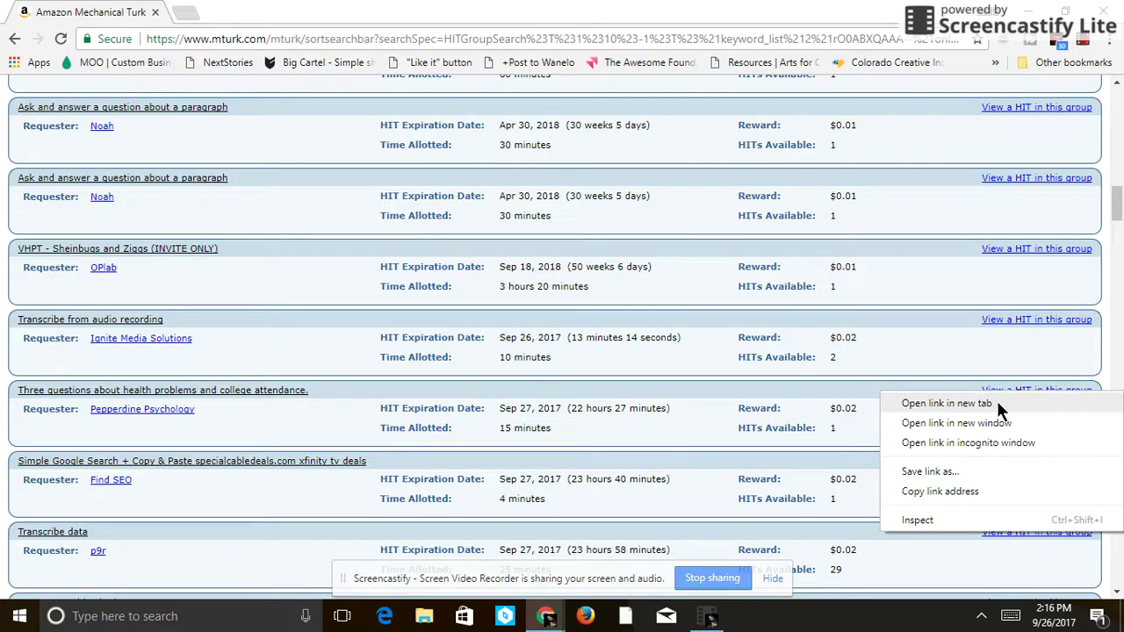
pyautogui.click(996, 403)
pyautogui.click(273, 10)
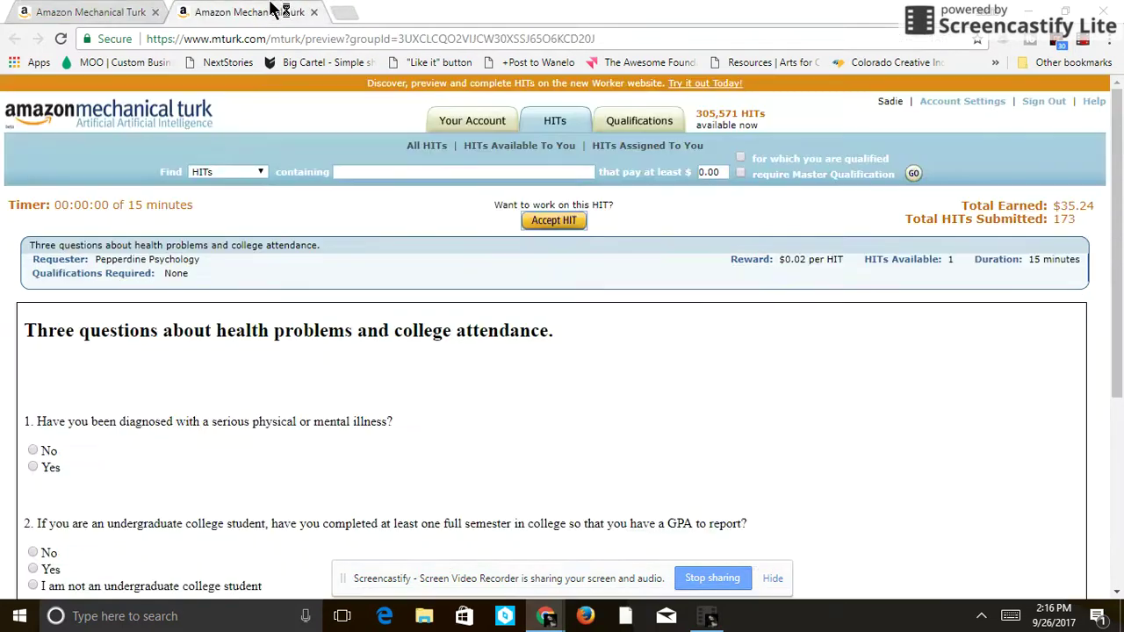
# - Accept the health HIT, answer Yes, Yes and No, and submit it
pyautogui.click(563, 222)
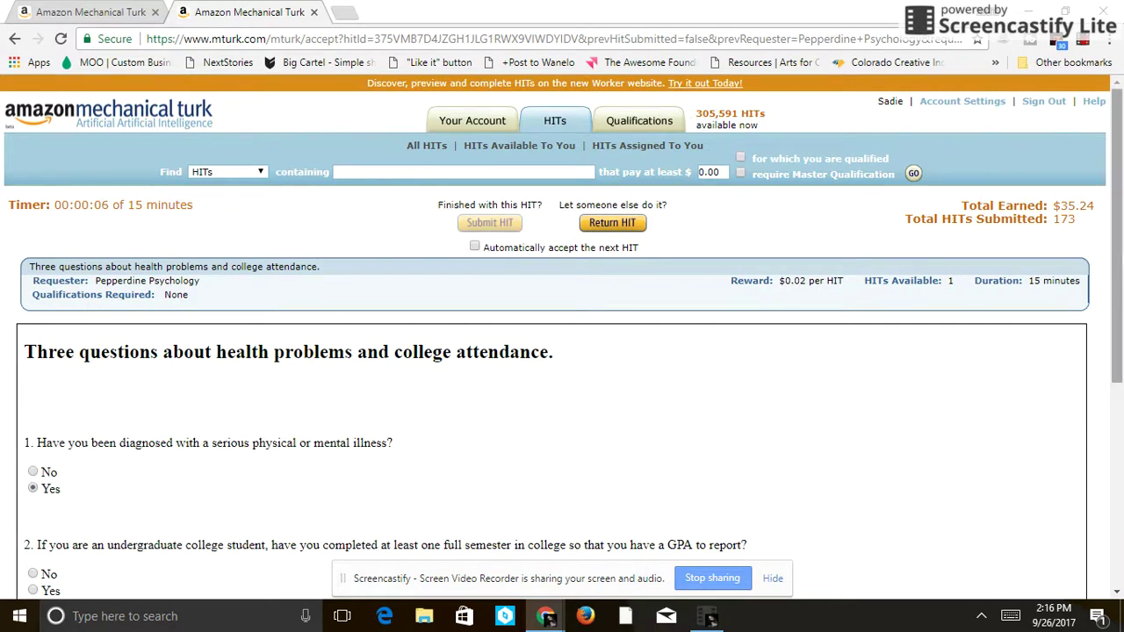
pyautogui.scroll(-3, 1109, 289)
pyautogui.scroll(-2, 1112, 342)
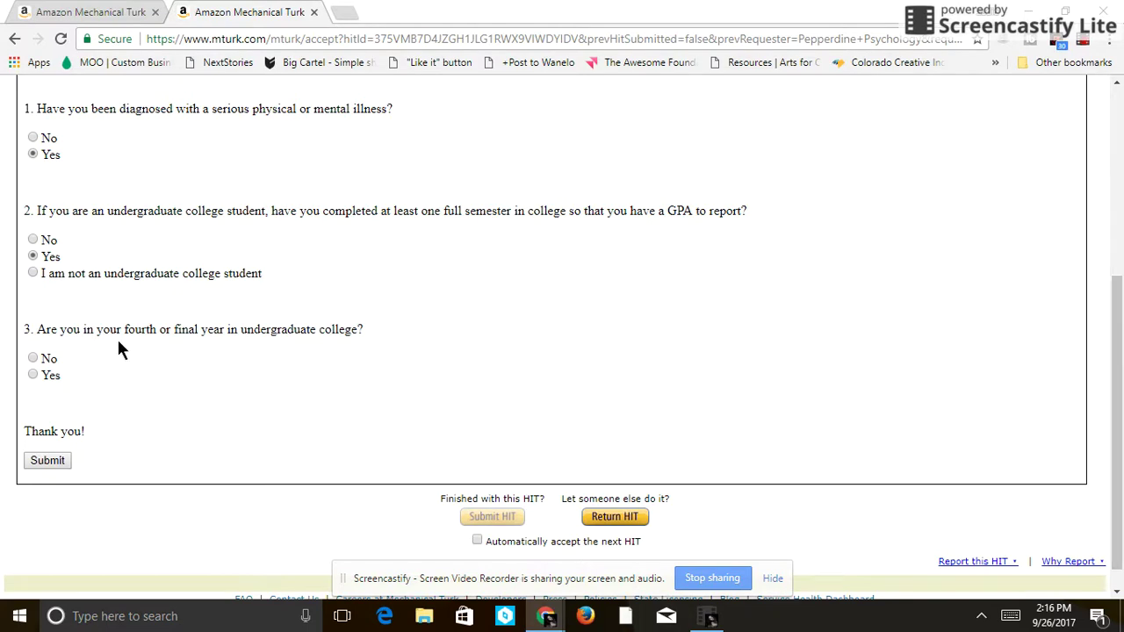
pyautogui.click(47, 462)
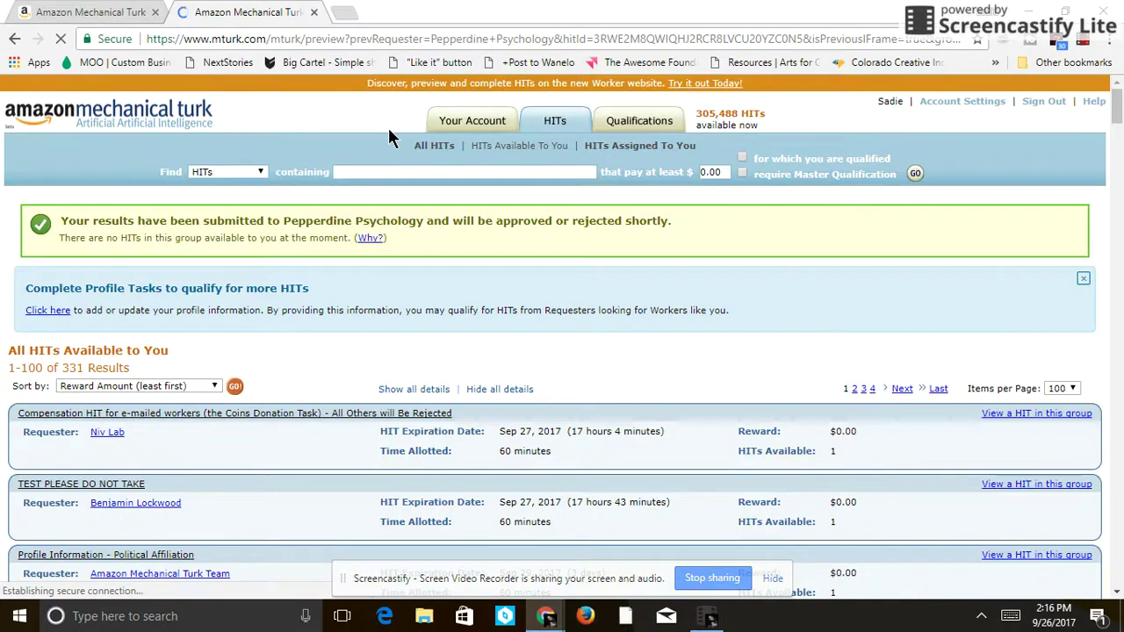
# - Close the finished tab and preview p9r's $0.03 Transcribe data HIT in a new tab
pyautogui.click(313, 13)
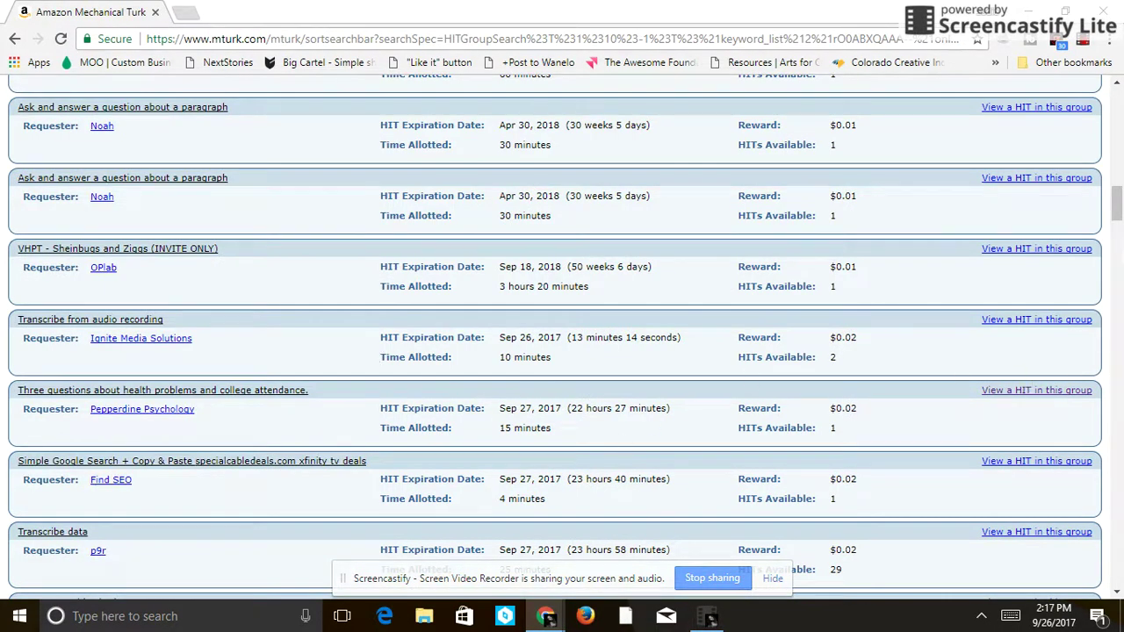
pyautogui.scroll(-5, 1036, 351)
pyautogui.moveTo(1118, 244); pyautogui.dragTo(1119, 293)
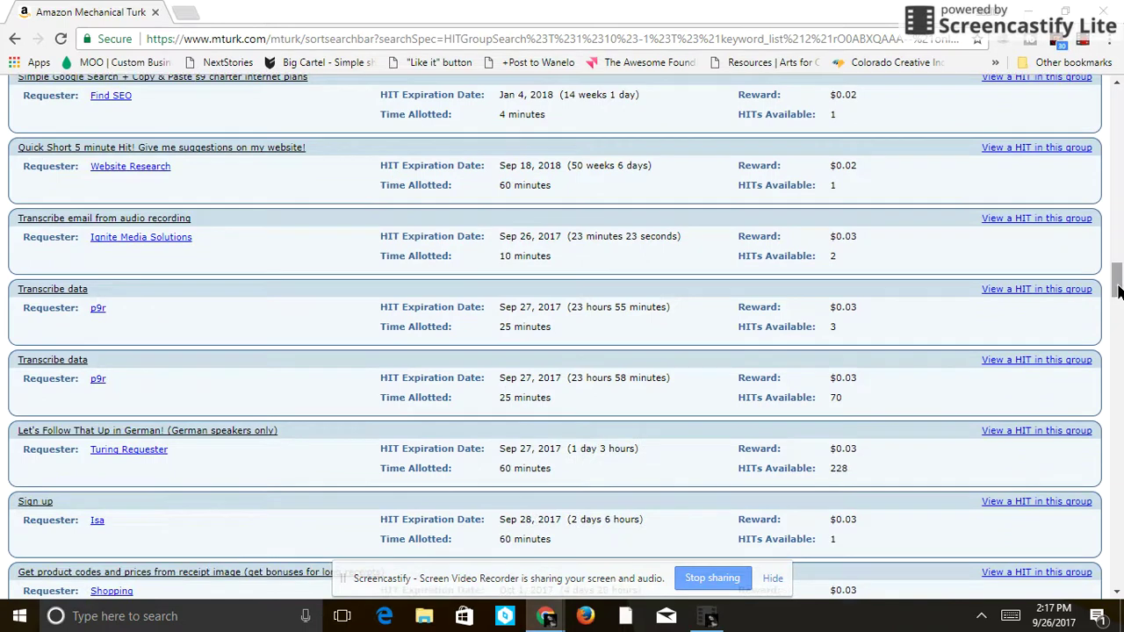
pyautogui.rightClick(1034, 290)
pyautogui.click(1024, 299)
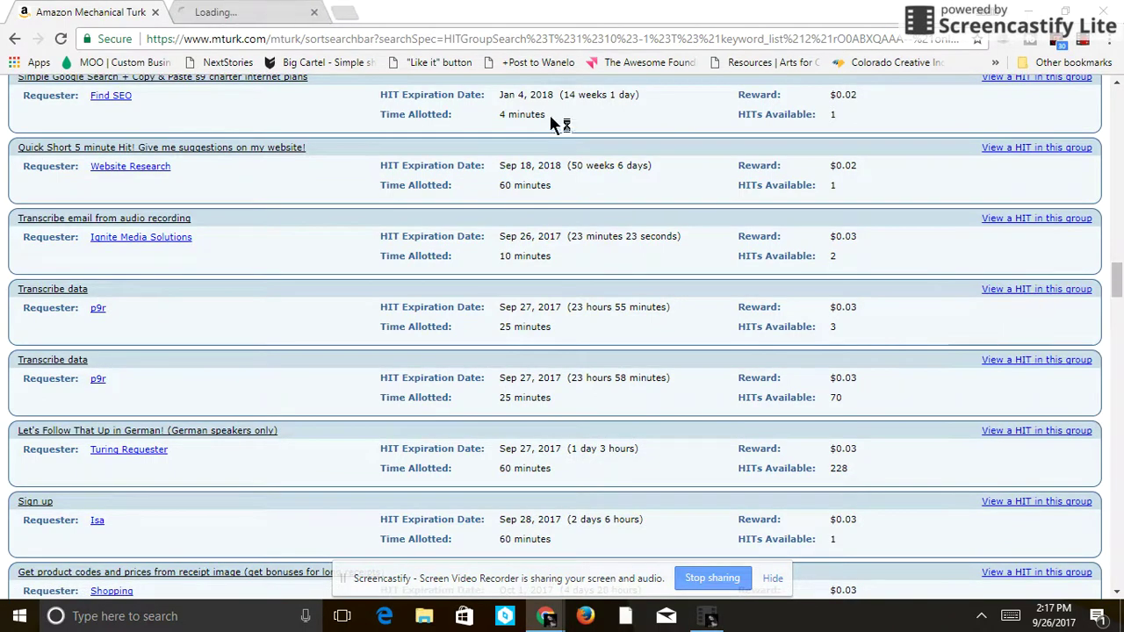
pyautogui.click(257, 10)
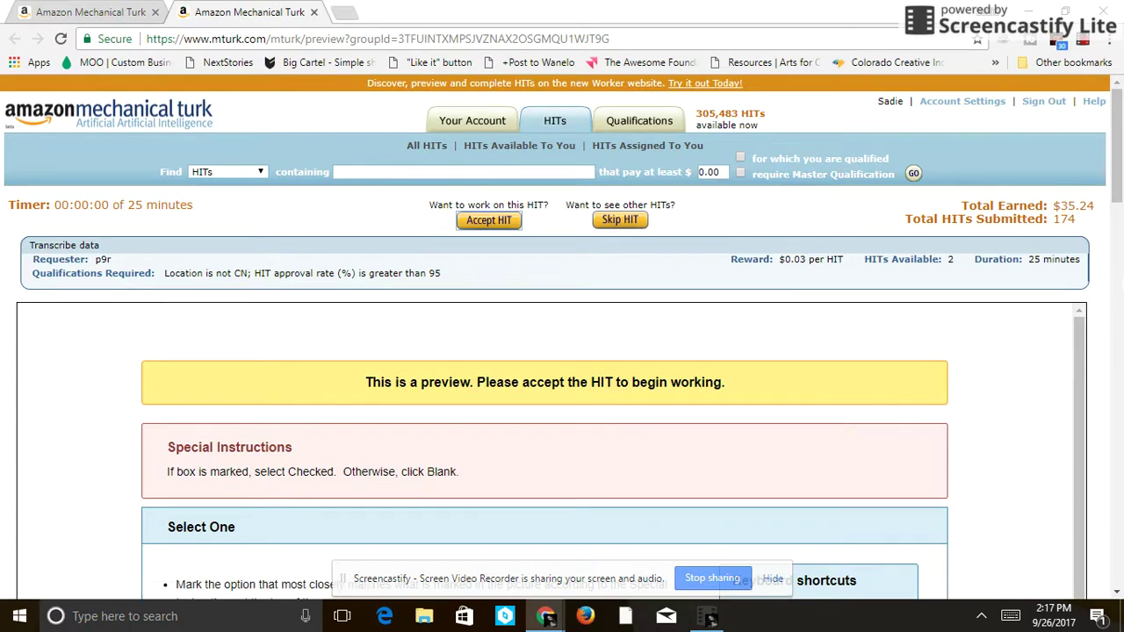
# - Accept p9r's Transcribe data HIT and read through its Select One instructions and example
pyautogui.scroll(-5, 1104, 395)
pyautogui.scroll(-5, 1104, 394)
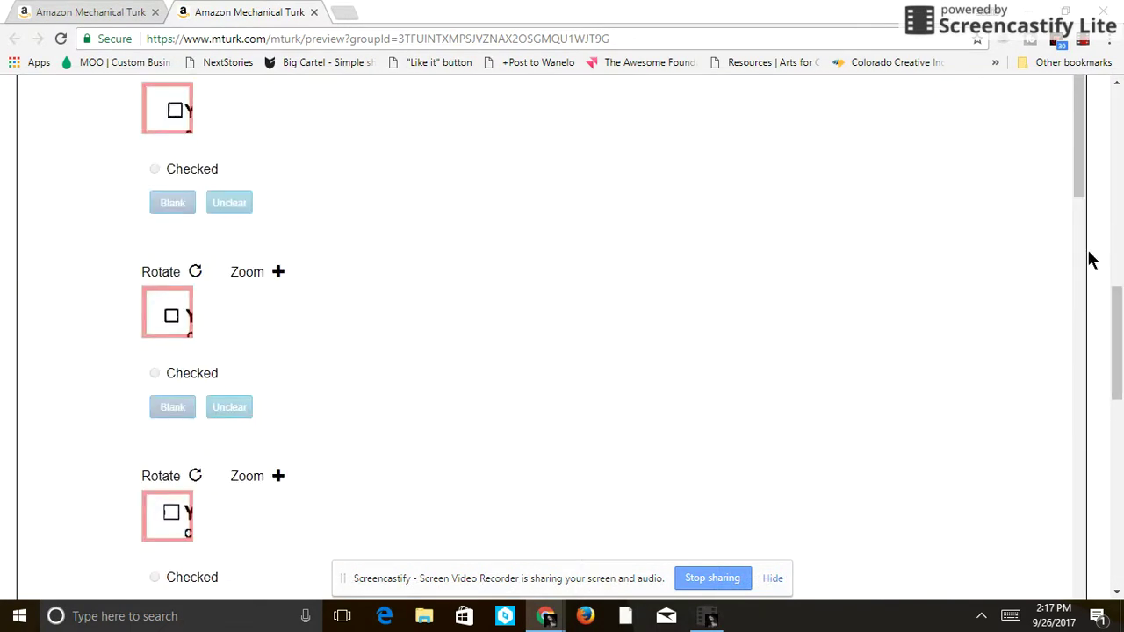
pyautogui.scroll(10, 1101, 255)
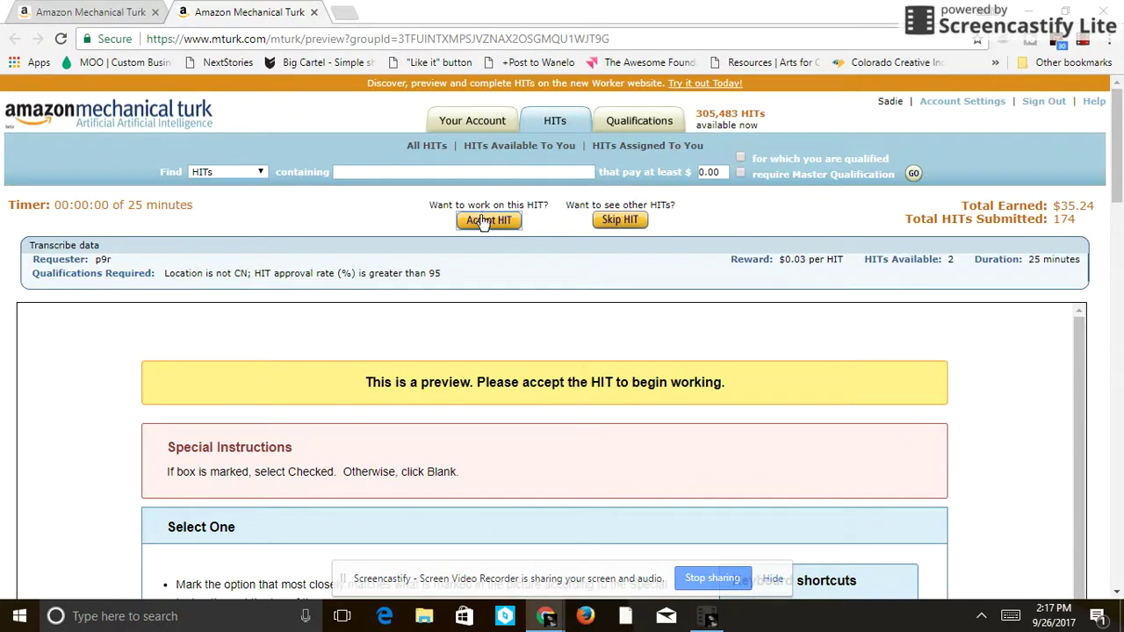
pyautogui.click(478, 221)
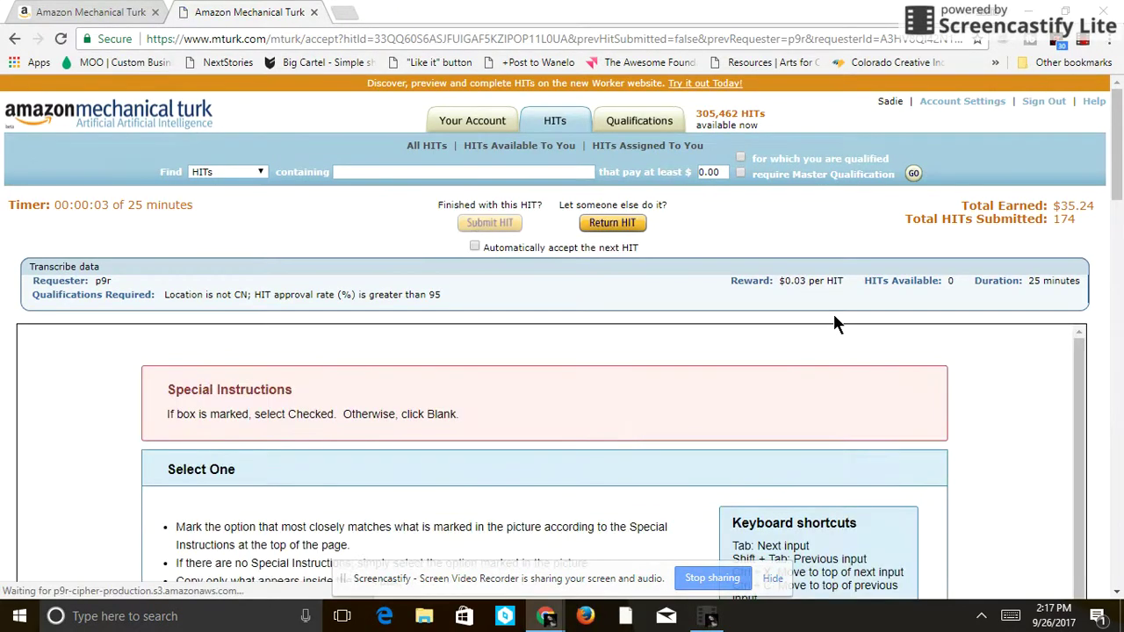
pyautogui.scroll(-4, 1108, 234)
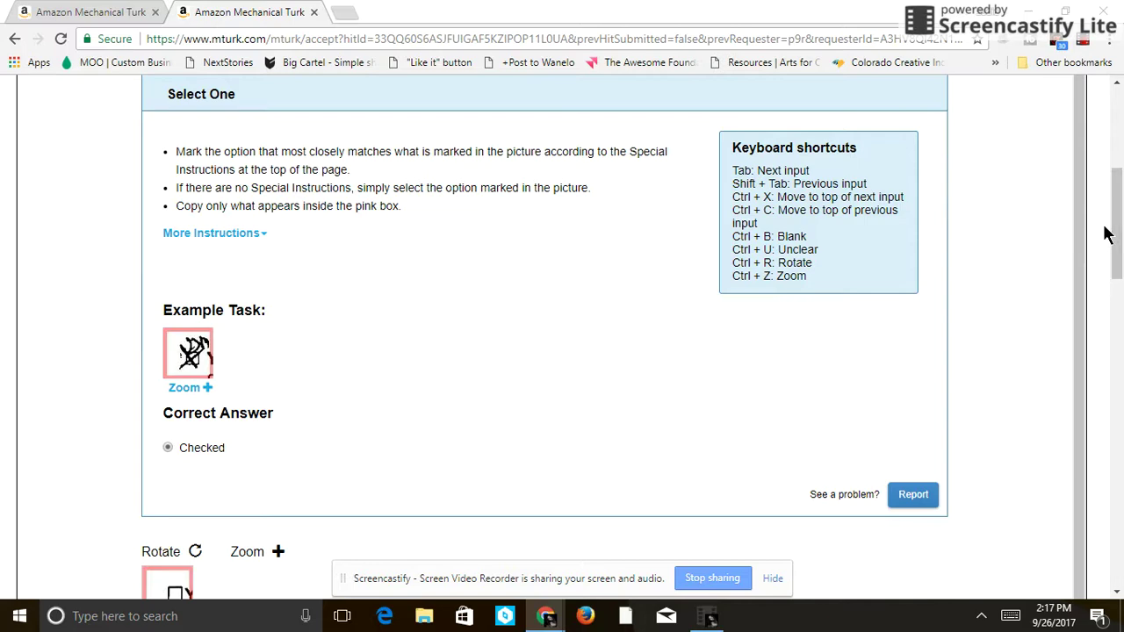
pyautogui.scroll(-3, 1080, 343)
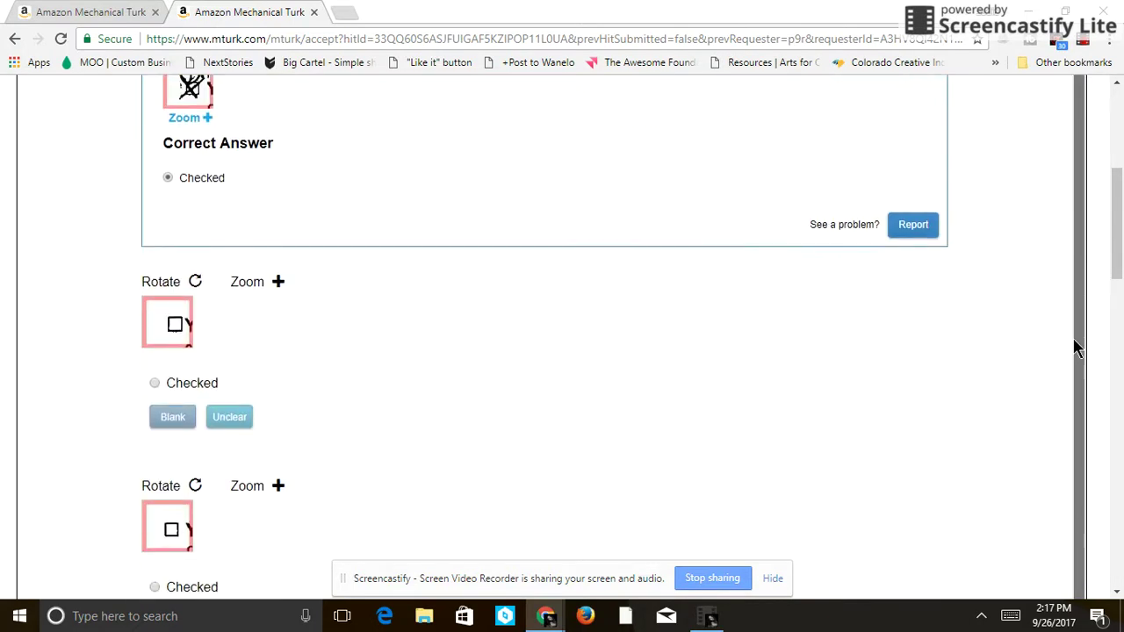
pyautogui.scroll(3, 1066, 341)
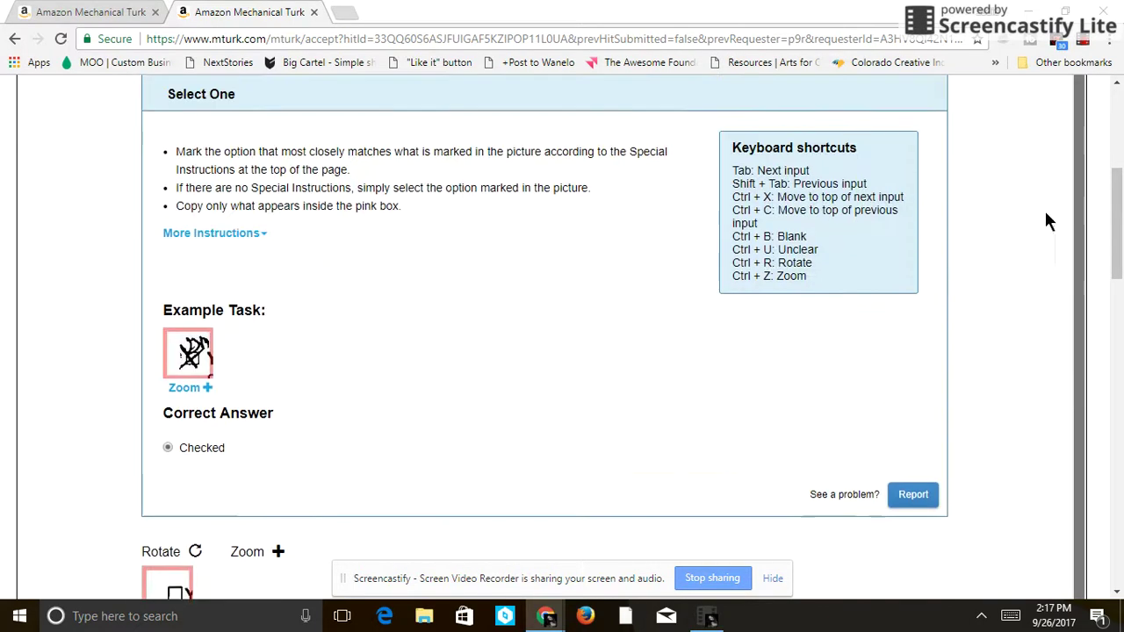
pyautogui.scroll(-4, 1042, 376)
# - Mark the first nine checkbox images: seven empty ones Blank and two crossed-out ones Checked
pyautogui.click(173, 351)
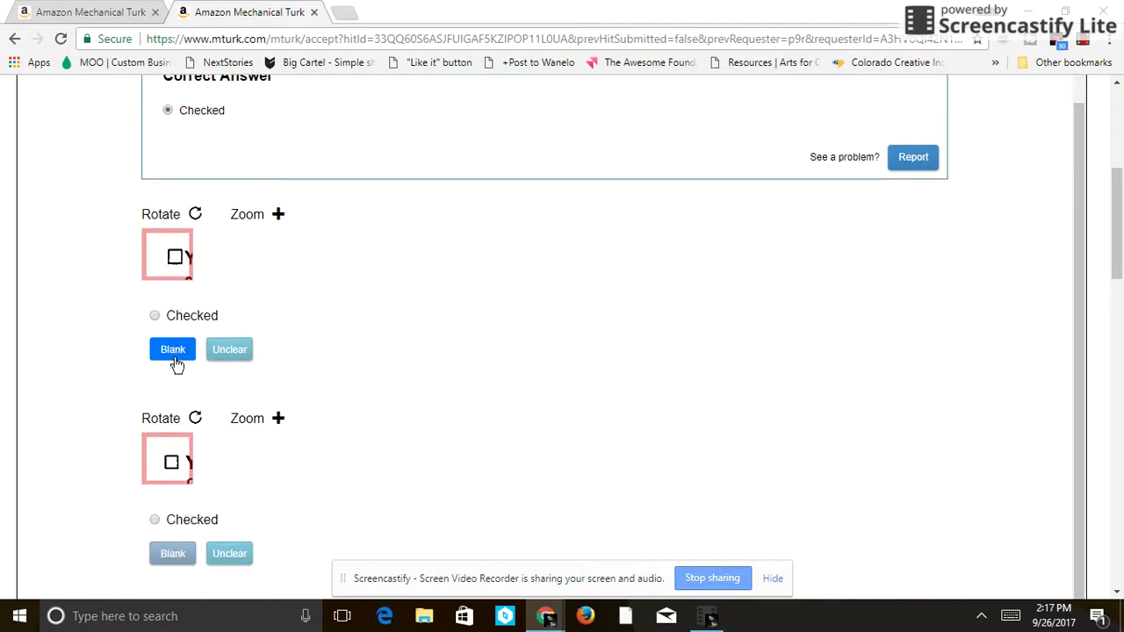
pyautogui.click(167, 554)
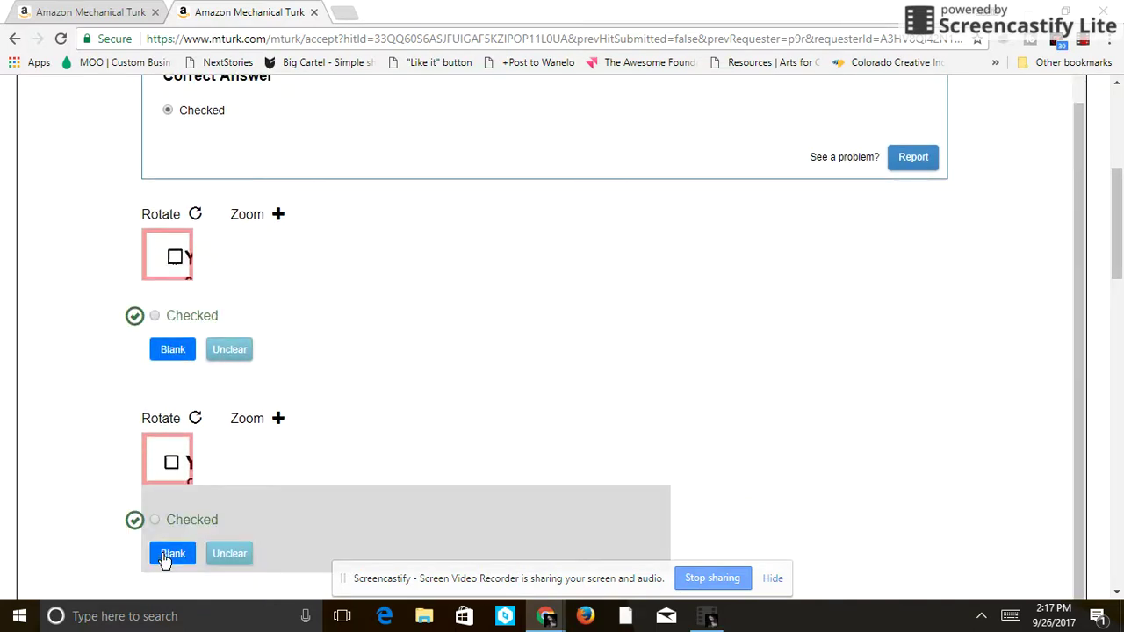
pyautogui.scroll(-4, 164, 560)
pyautogui.click(173, 435)
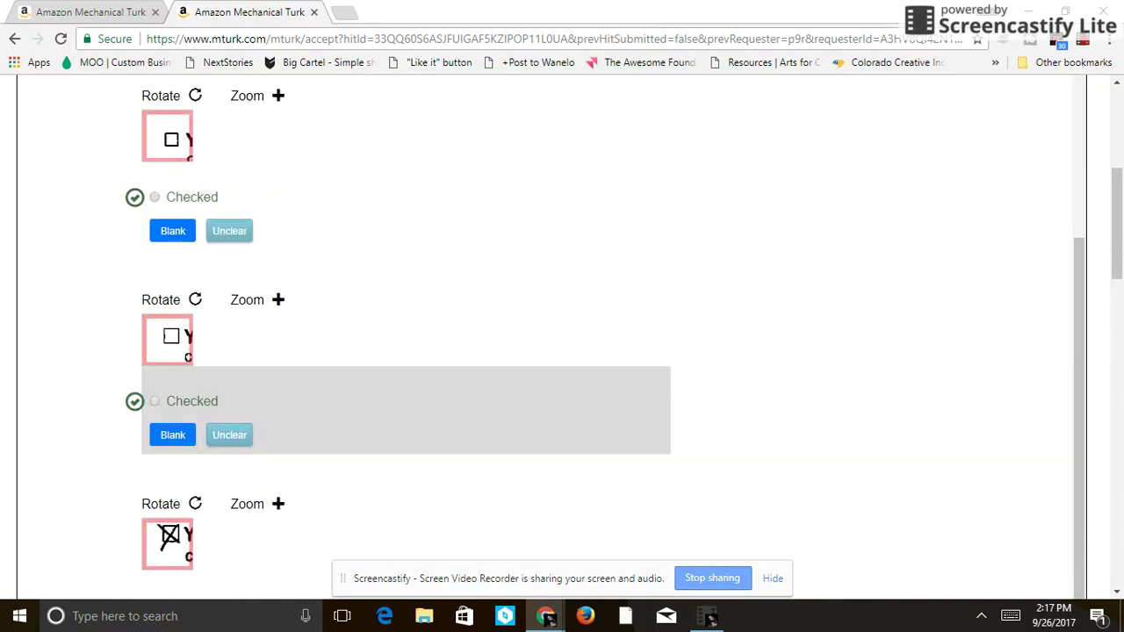
pyautogui.scroll(-3, 173, 434)
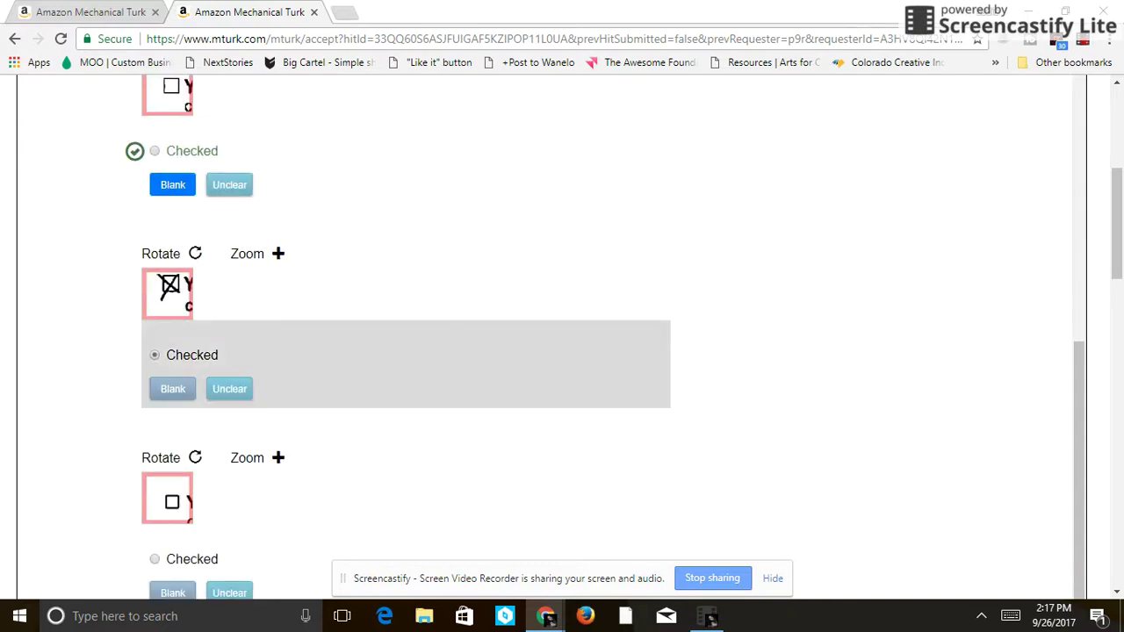
pyautogui.click(154, 355)
pyautogui.scroll(-3, 154, 355)
pyautogui.click(173, 352)
pyautogui.scroll(-1, 173, 436)
pyautogui.click(173, 437)
pyautogui.scroll(-3, 173, 437)
pyautogui.click(173, 407)
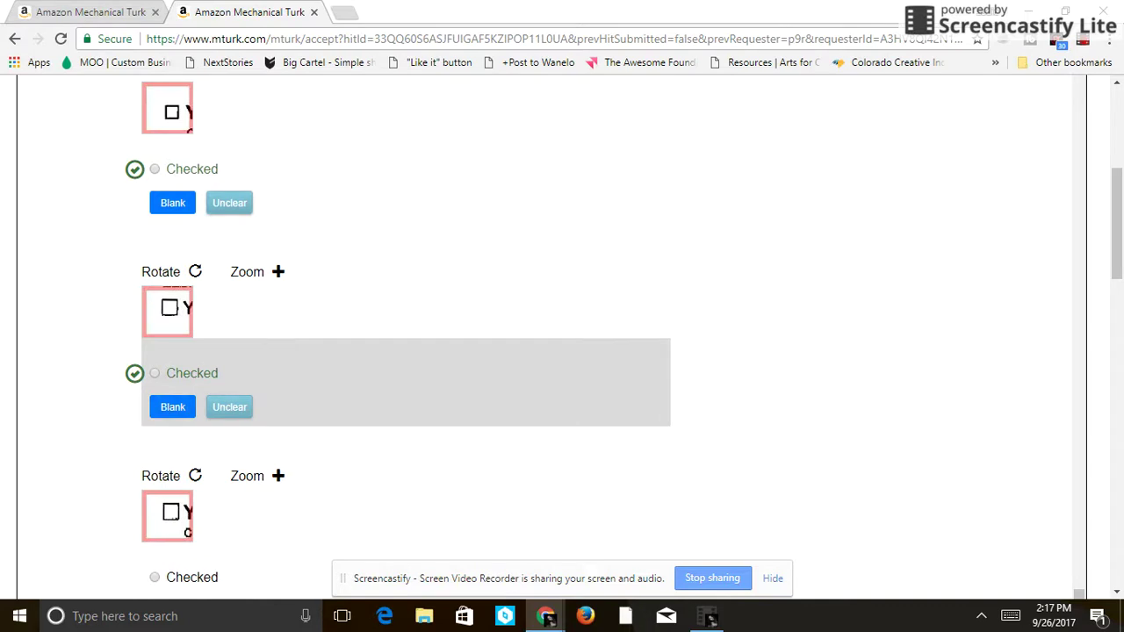
pyautogui.scroll(-3, 173, 406)
pyautogui.click(173, 431)
pyautogui.scroll(-3, 398, 342)
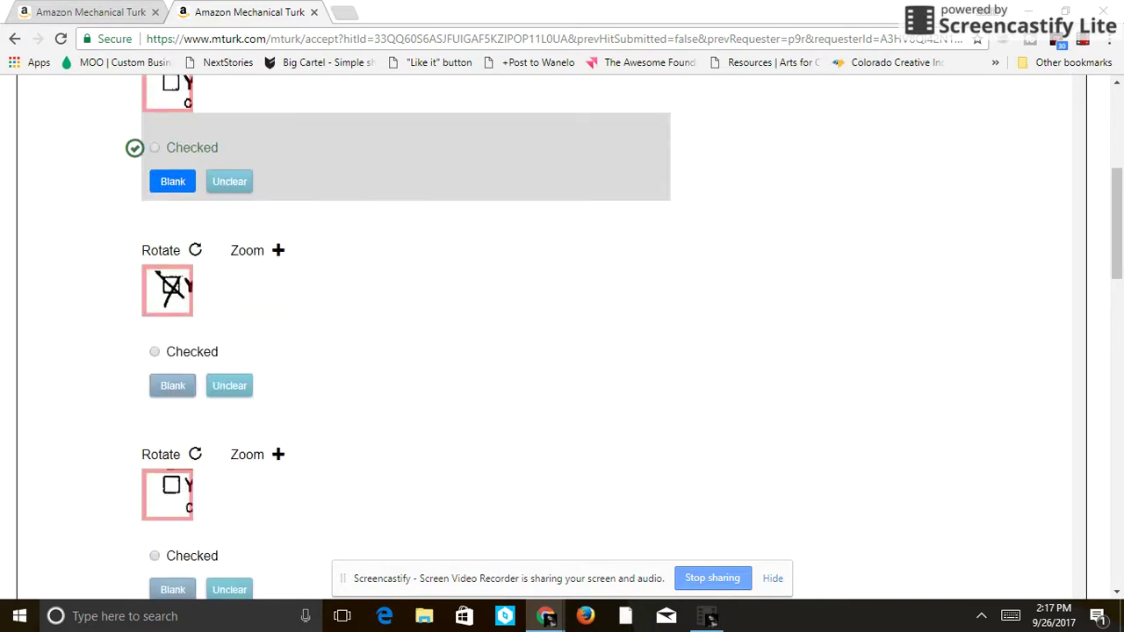
pyautogui.click(155, 352)
pyautogui.scroll(-2, 176, 352)
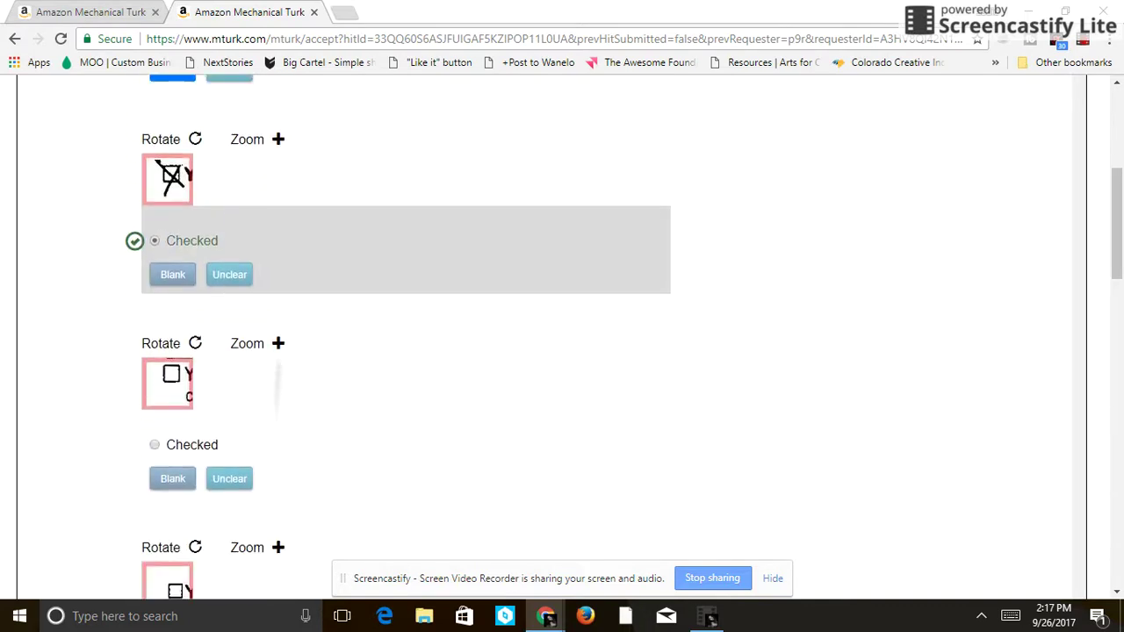
# - Mark the remaining nine empty checkbox images Blank and submit the HIT
pyautogui.click(173, 443)
pyautogui.scroll(-3, 173, 443)
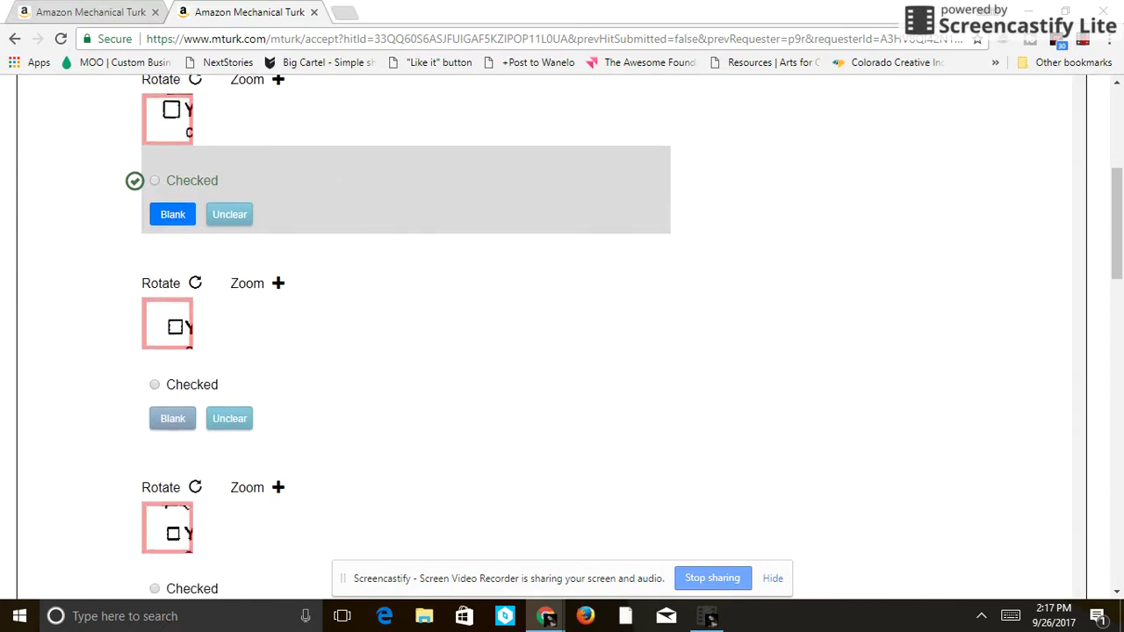
pyautogui.click(154, 385)
pyautogui.scroll(-2, 154, 384)
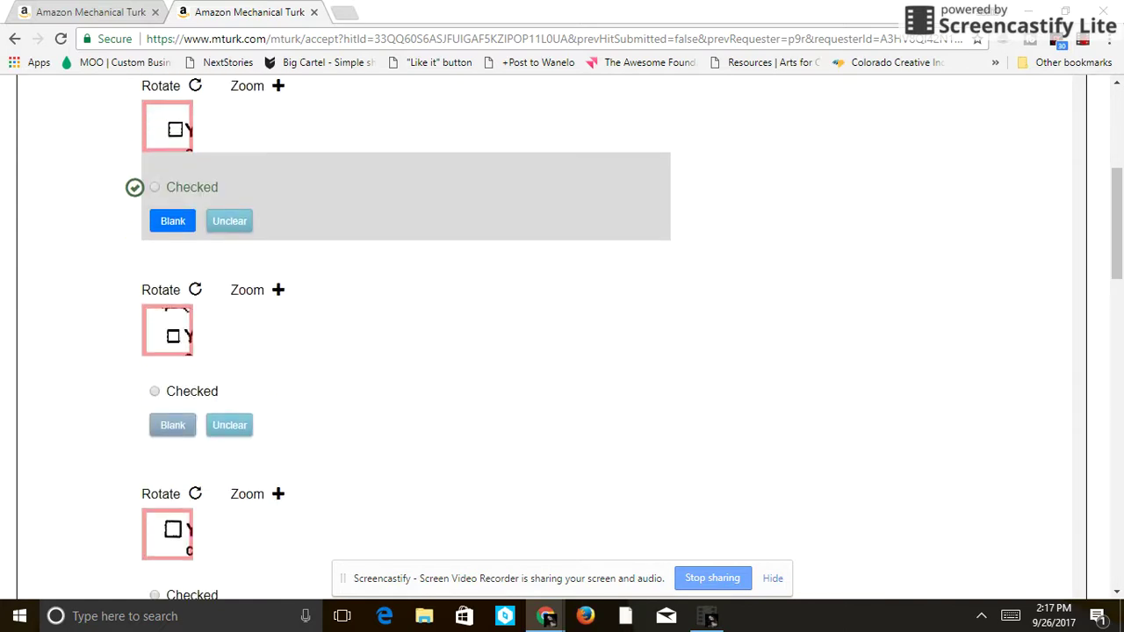
pyautogui.click(155, 391)
pyautogui.scroll(-2, 154, 391)
pyautogui.click(155, 446)
pyautogui.scroll(-2, 154, 446)
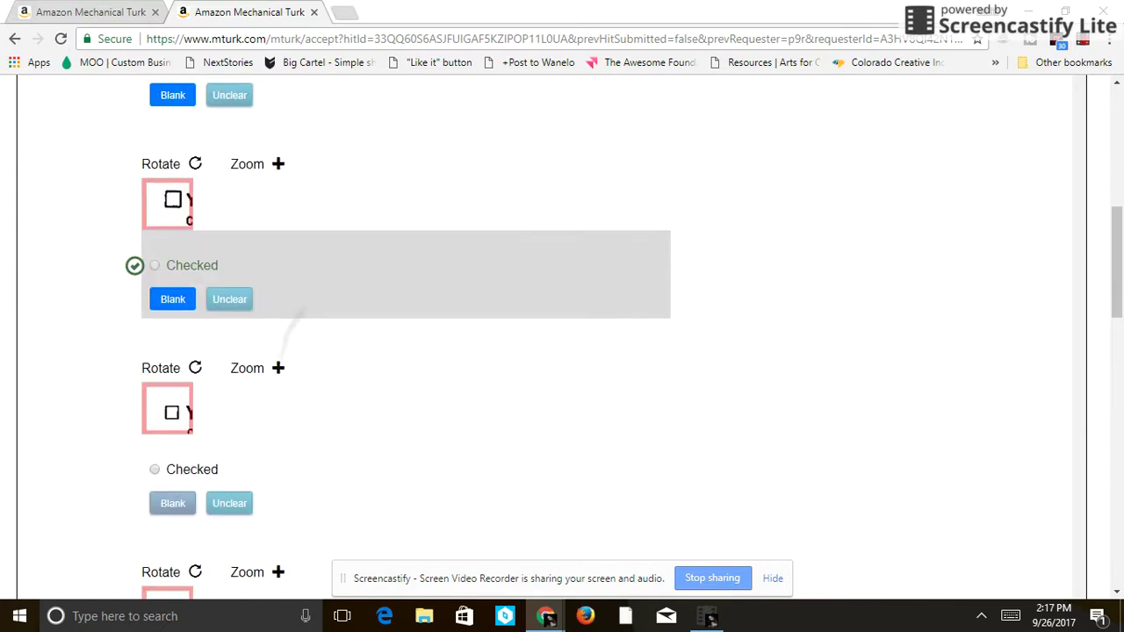
pyautogui.click(155, 462)
pyautogui.scroll(-2, 155, 462)
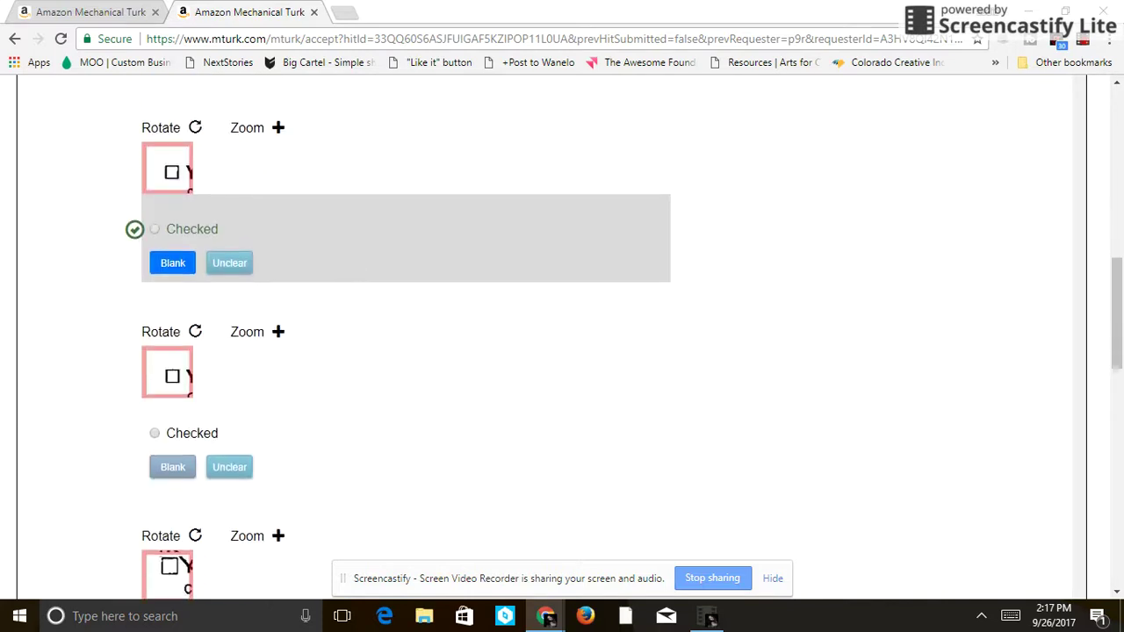
pyautogui.click(155, 432)
pyautogui.scroll(-2, 155, 433)
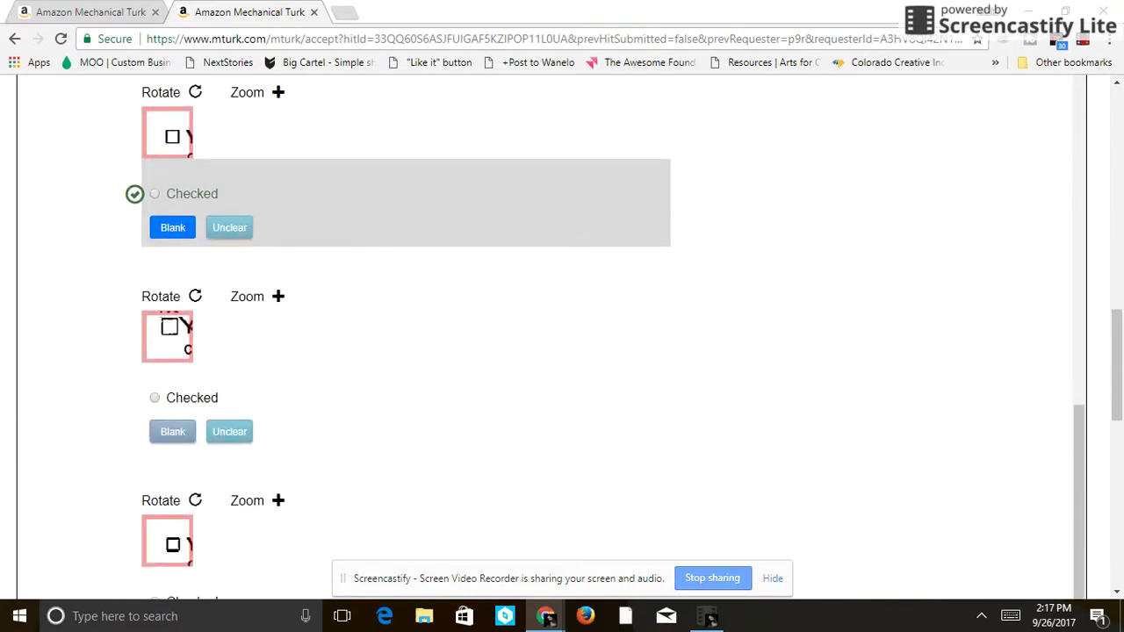
pyautogui.click(154, 398)
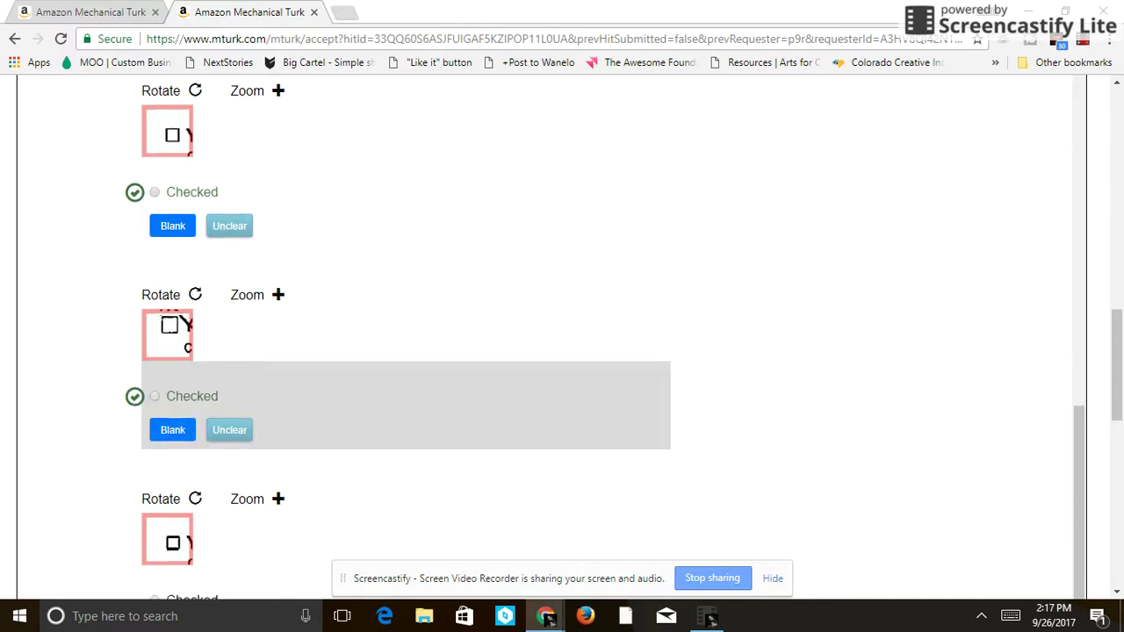
pyautogui.scroll(-2, 544, 333)
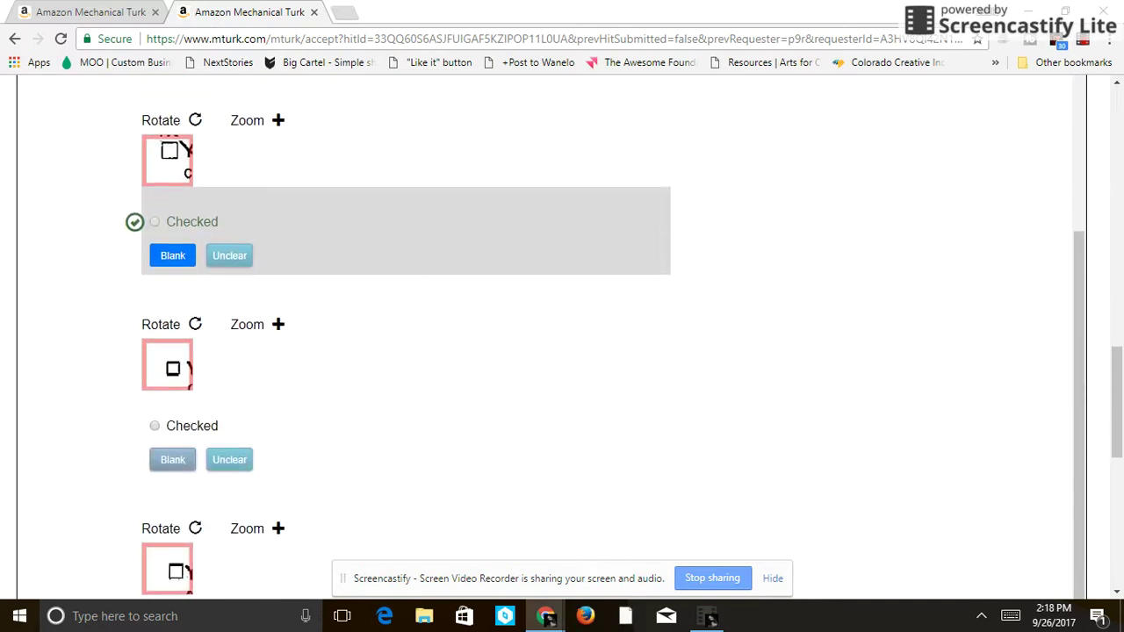
pyautogui.click(155, 426)
pyautogui.scroll(-2, 396, 334)
pyautogui.click(155, 411)
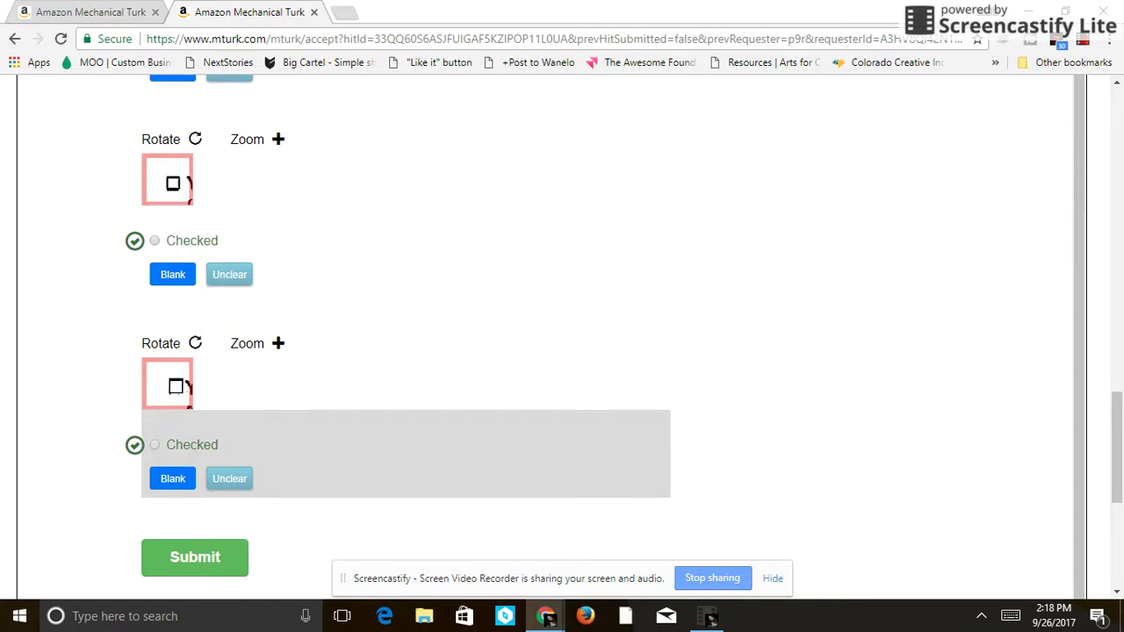
pyautogui.scroll(-3, 176, 396)
pyautogui.click(193, 341)
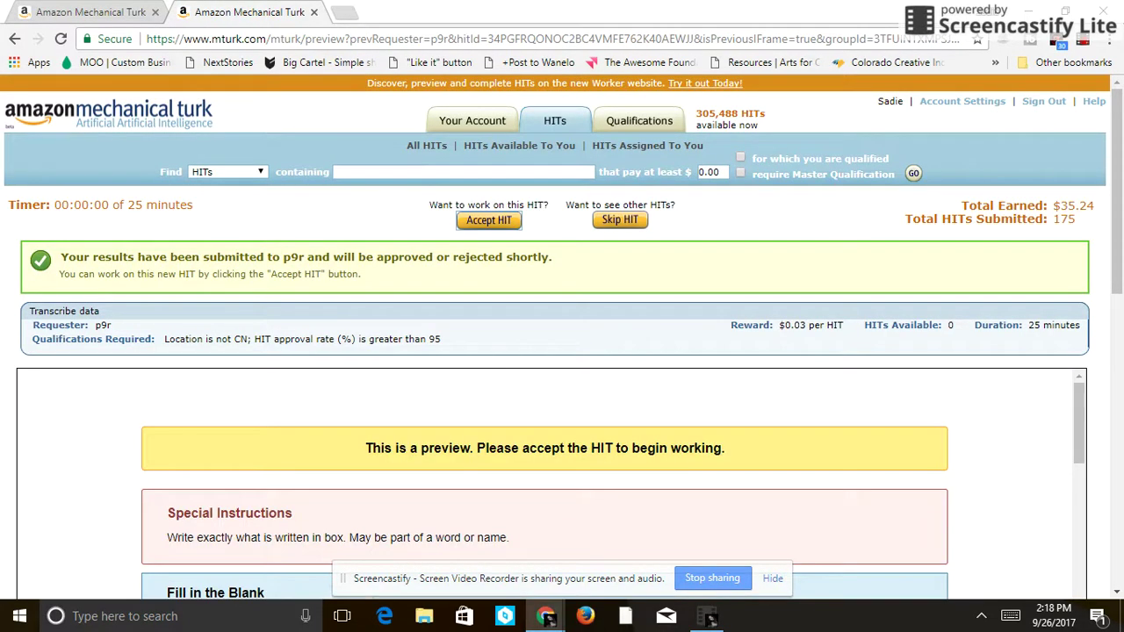
# - Accept the next p9r Transcribe data HIT and place the cursor in its first answer box
pyautogui.click(489, 220)
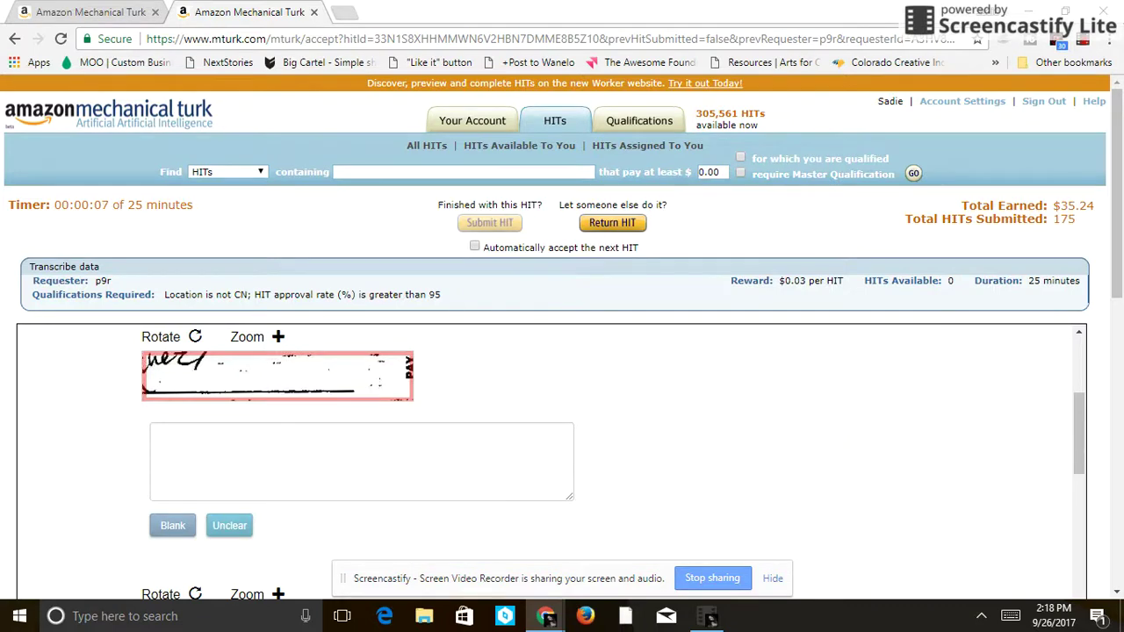
pyautogui.click(230, 525)
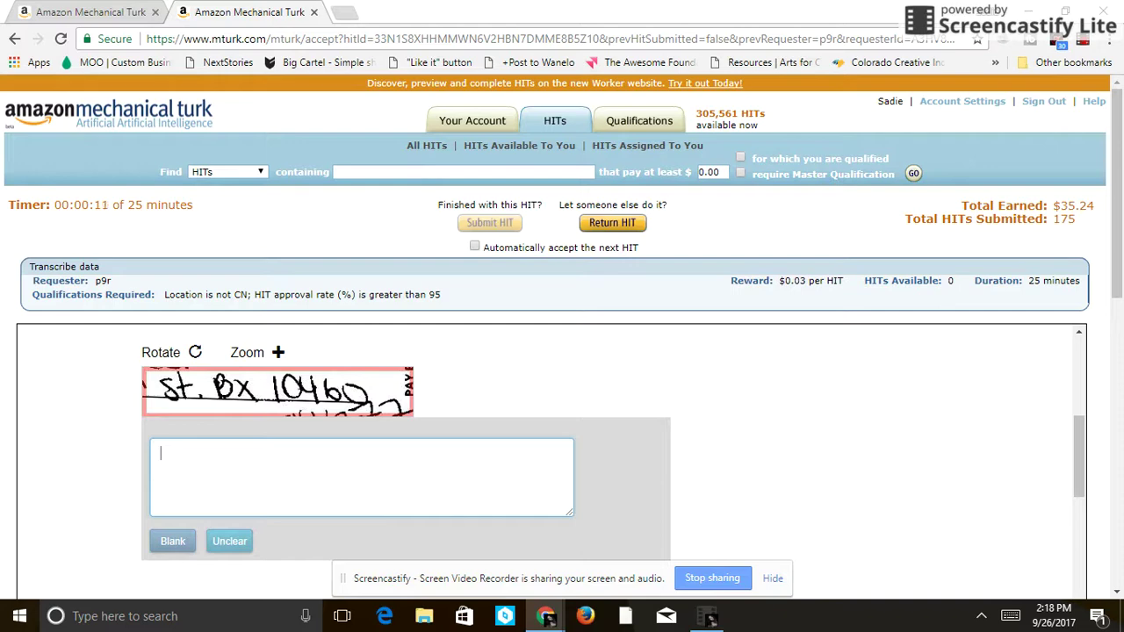
# - Enter 'St. Bx 10460', mark the unreadable stamp snippet Blank, and transcribe 'Miles'
pyautogui.write('St. ')
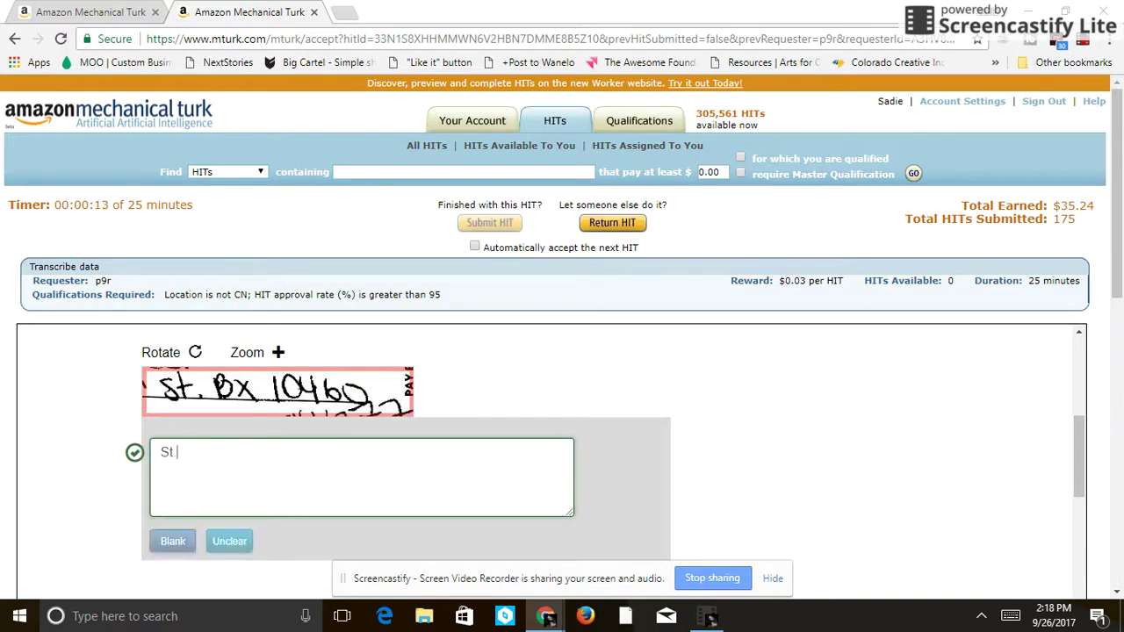
pyautogui.write('B')
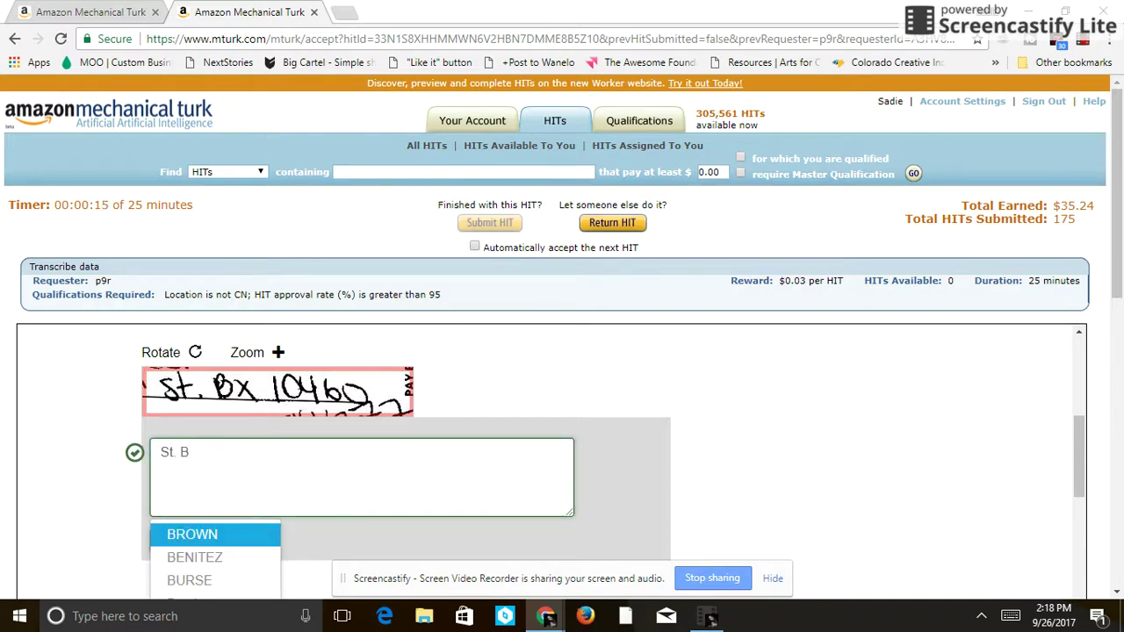
pyautogui.write('x ')
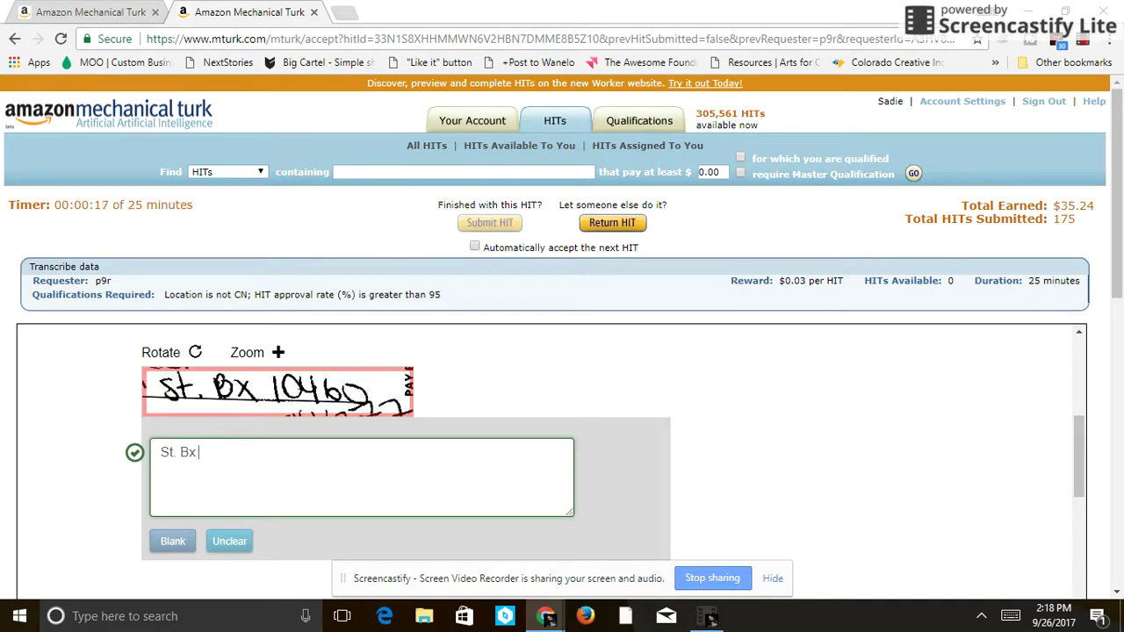
pyautogui.write('10460')
pyautogui.press('Tab')
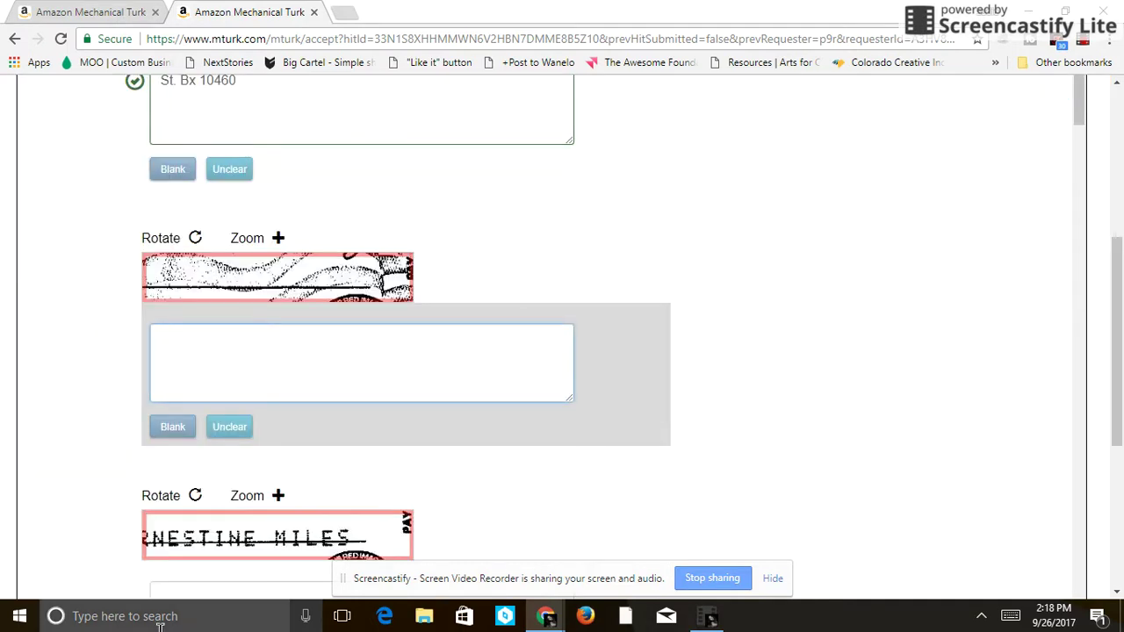
pyautogui.click(187, 427)
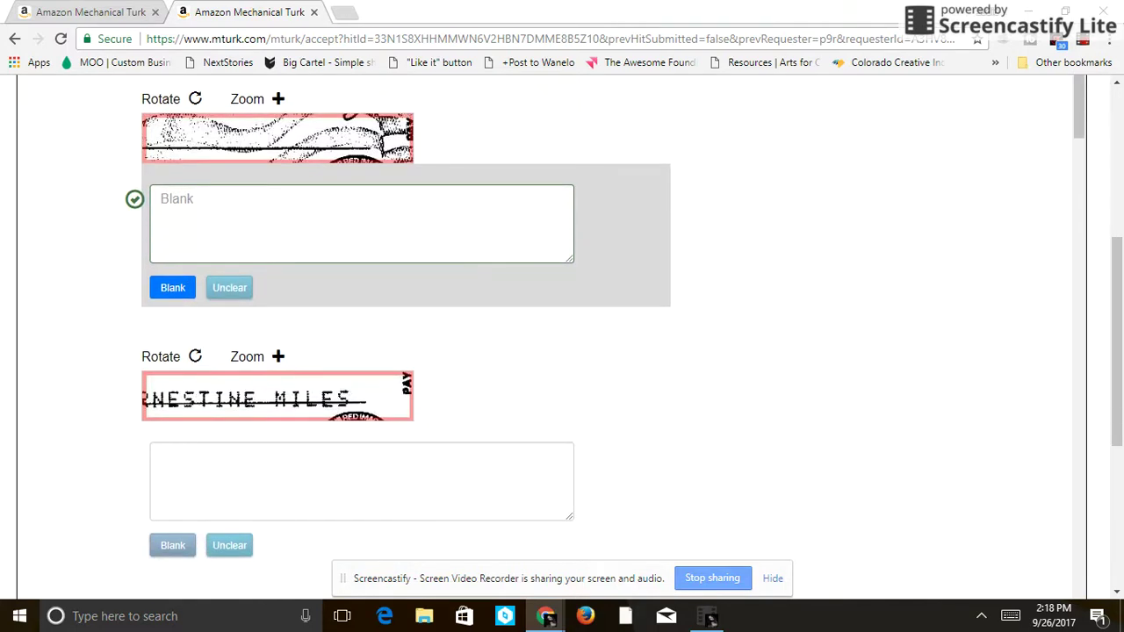
pyautogui.press('Tab')
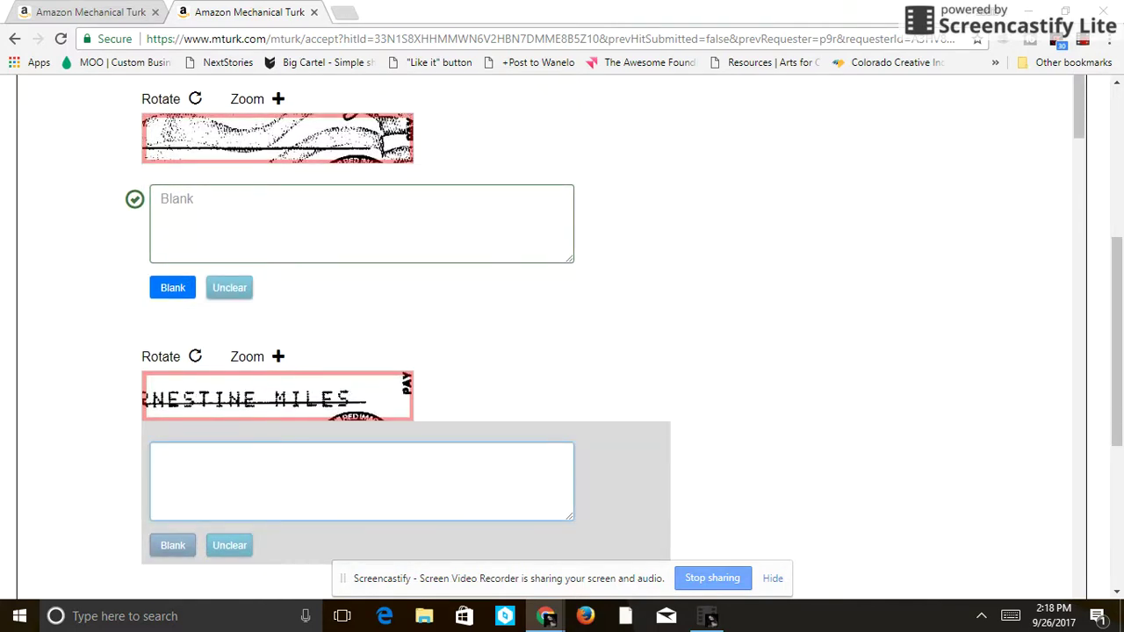
pyautogui.write('Mi')
pyautogui.press('BackSpace')
pyautogui.press('BackSpace')
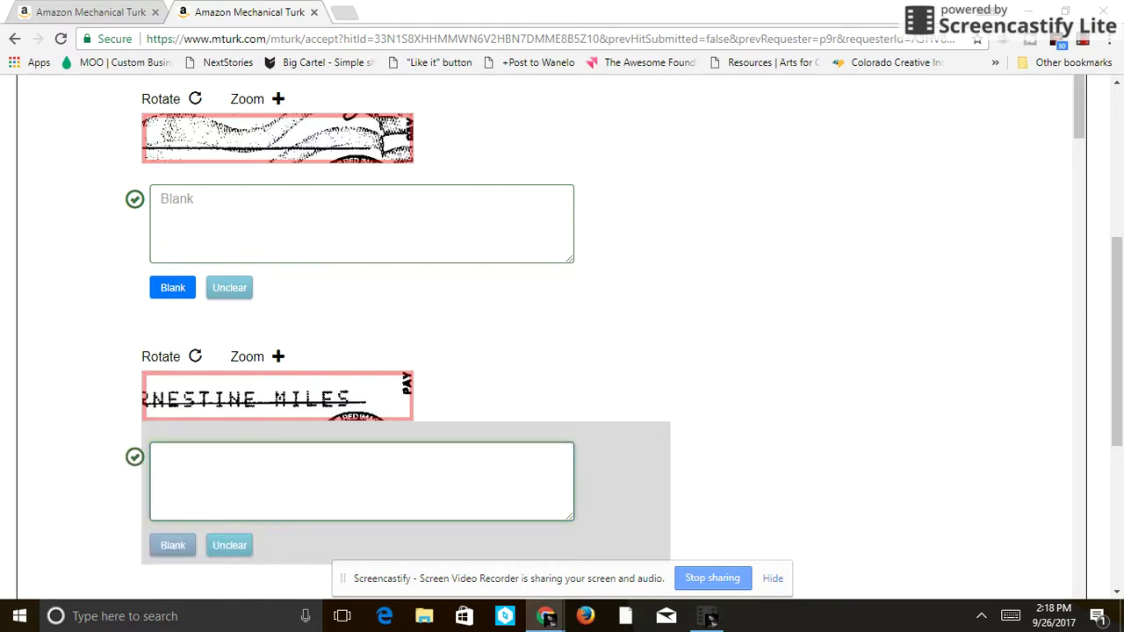
pyautogui.write('Miles')
pyautogui.press('Tab')
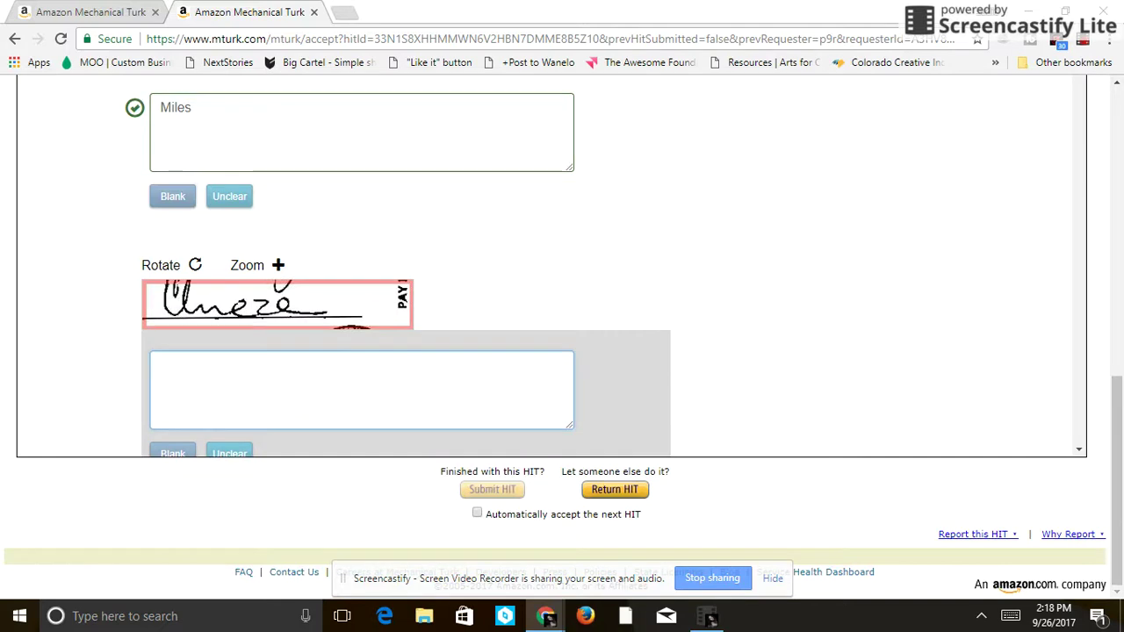
# - Clear the misread name, mark it Unclear, and transcribe the next image as 'Auto'
pyautogui.write('C')
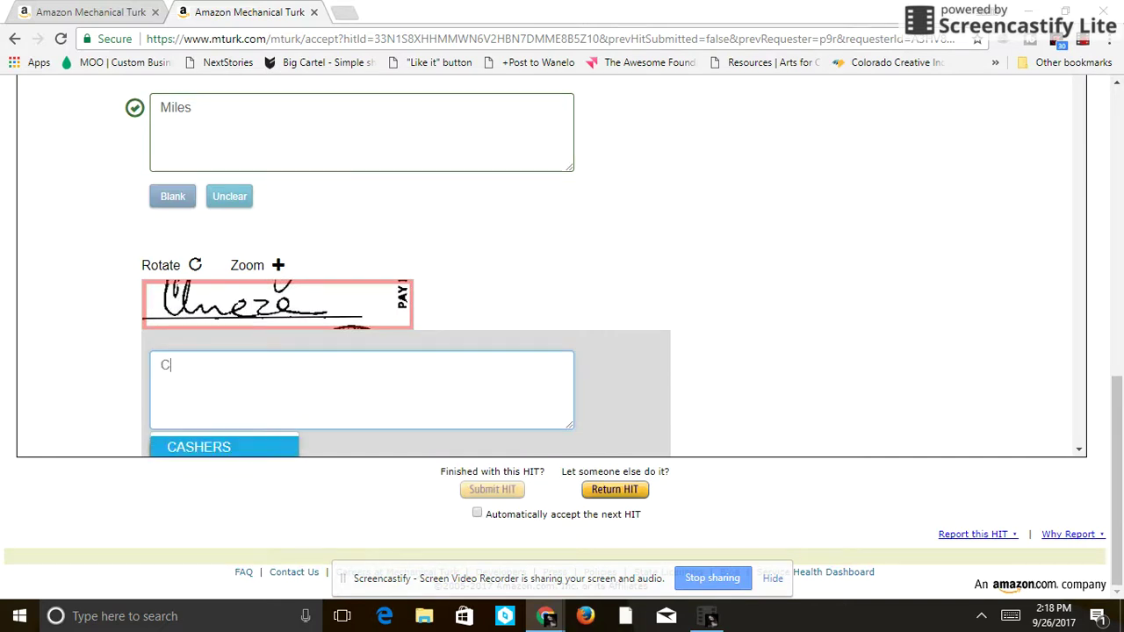
pyautogui.write('le')
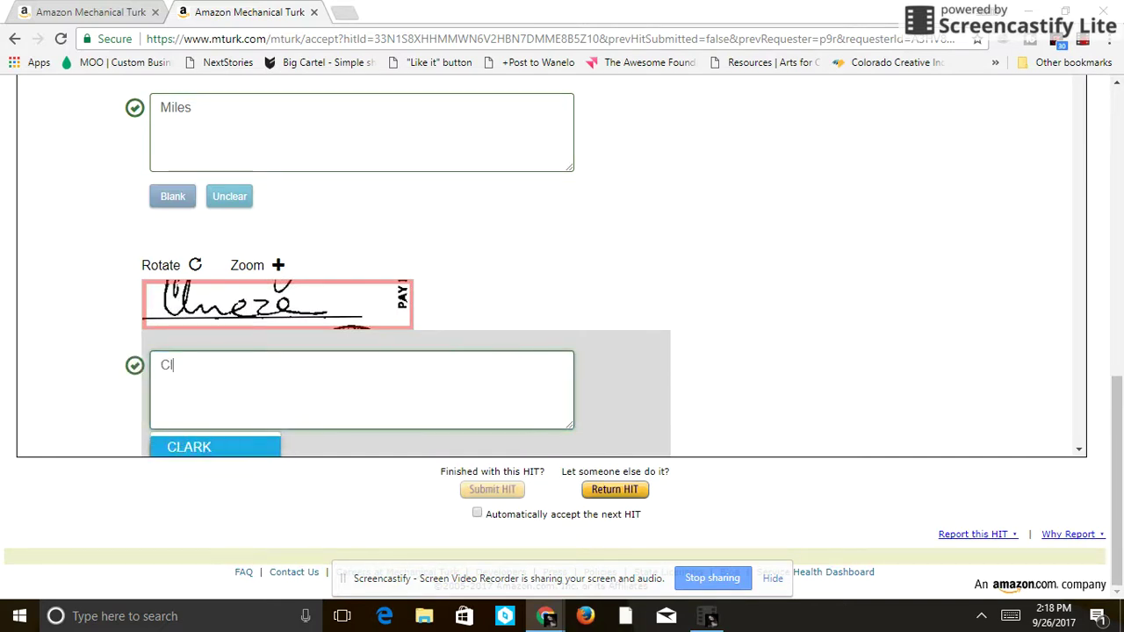
pyautogui.press('BackSpace')
pyautogui.write('meze')
pyautogui.press('BackSpace')
pyautogui.press('BackSpace')
pyautogui.press('BackSpace')
pyautogui.press('BackSpace')
pyautogui.scroll(-2, 552, 266)
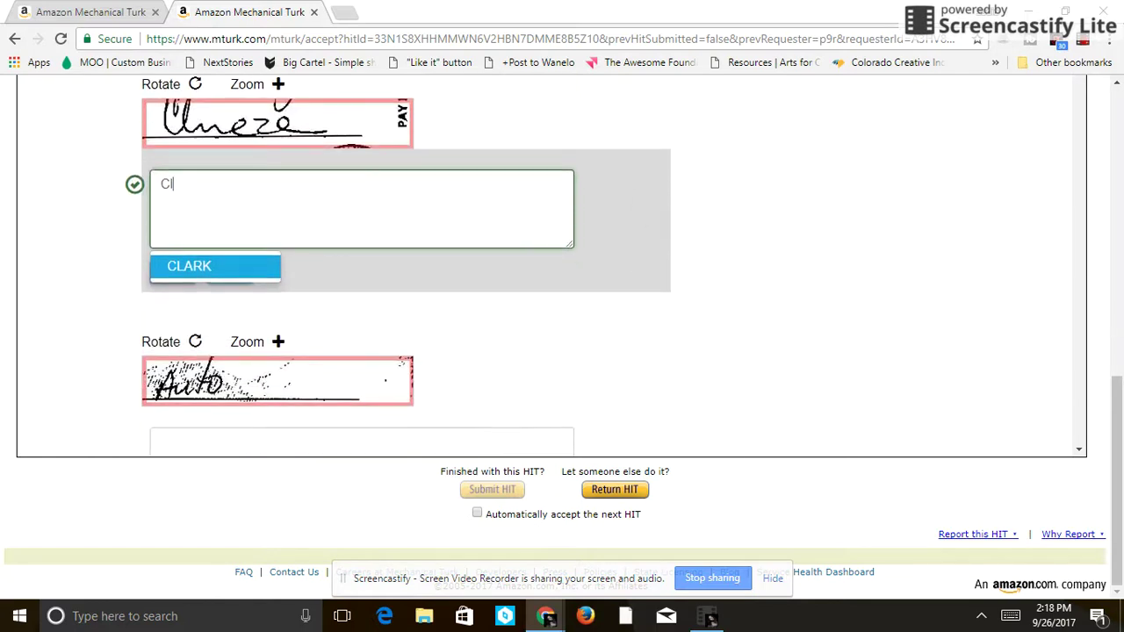
pyautogui.press('BackSpace')
pyautogui.press('BackSpace')
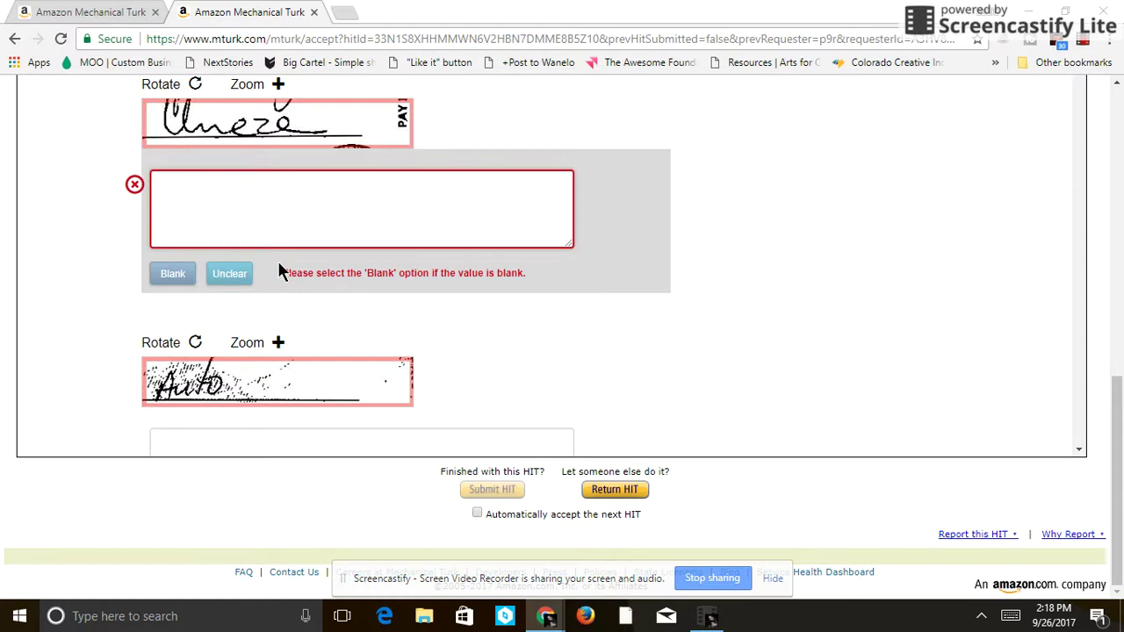
pyautogui.click(228, 281)
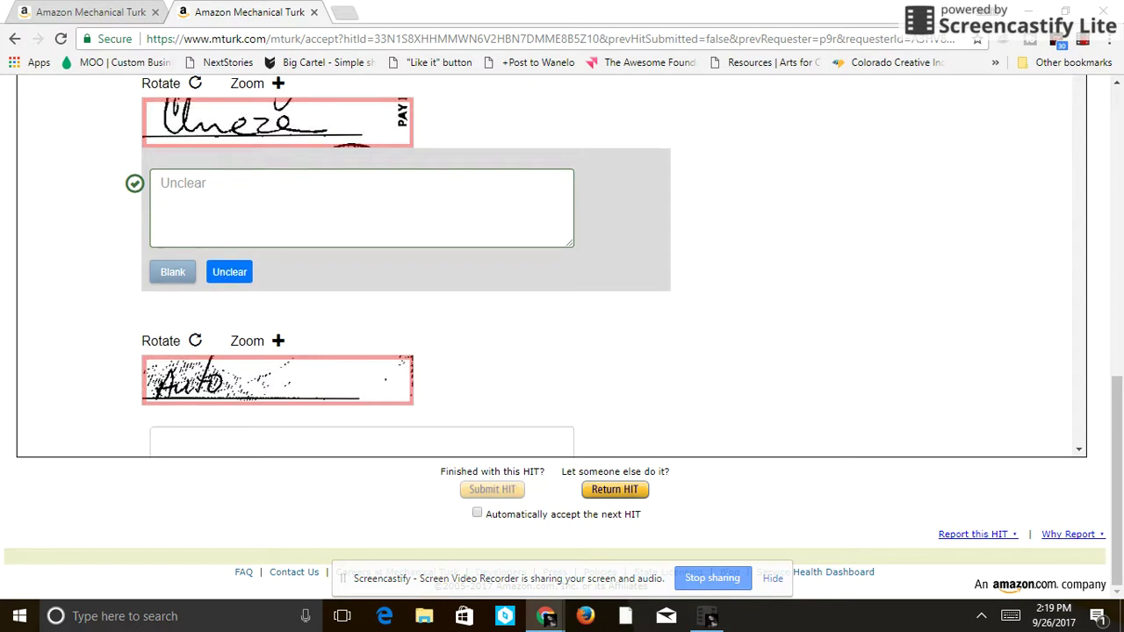
pyautogui.write('Auto')
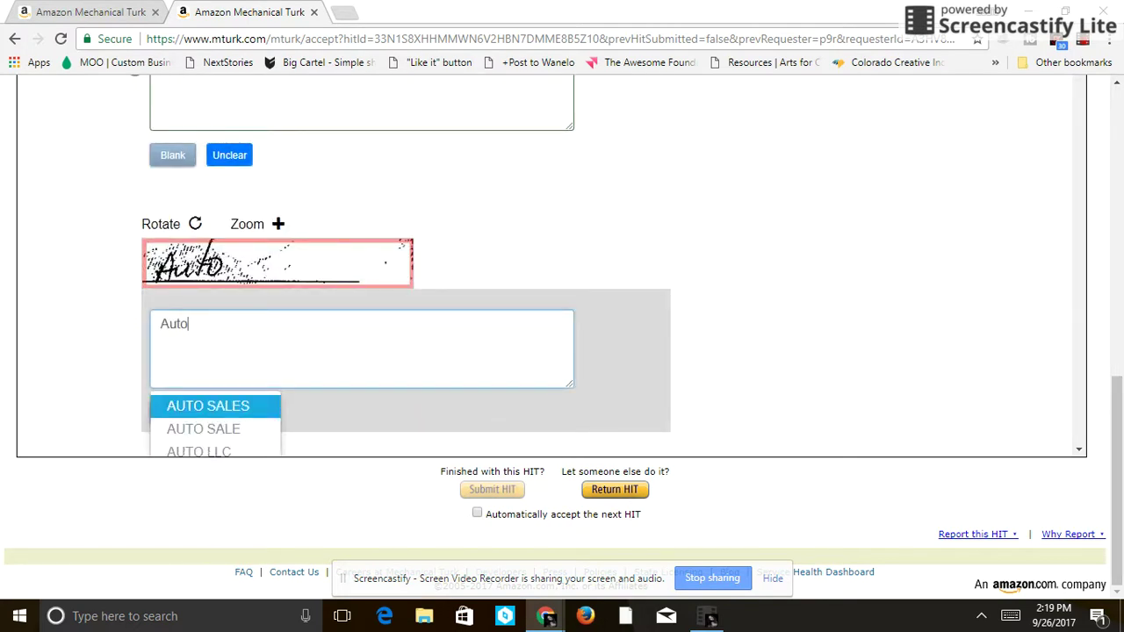
pyautogui.press('Return')
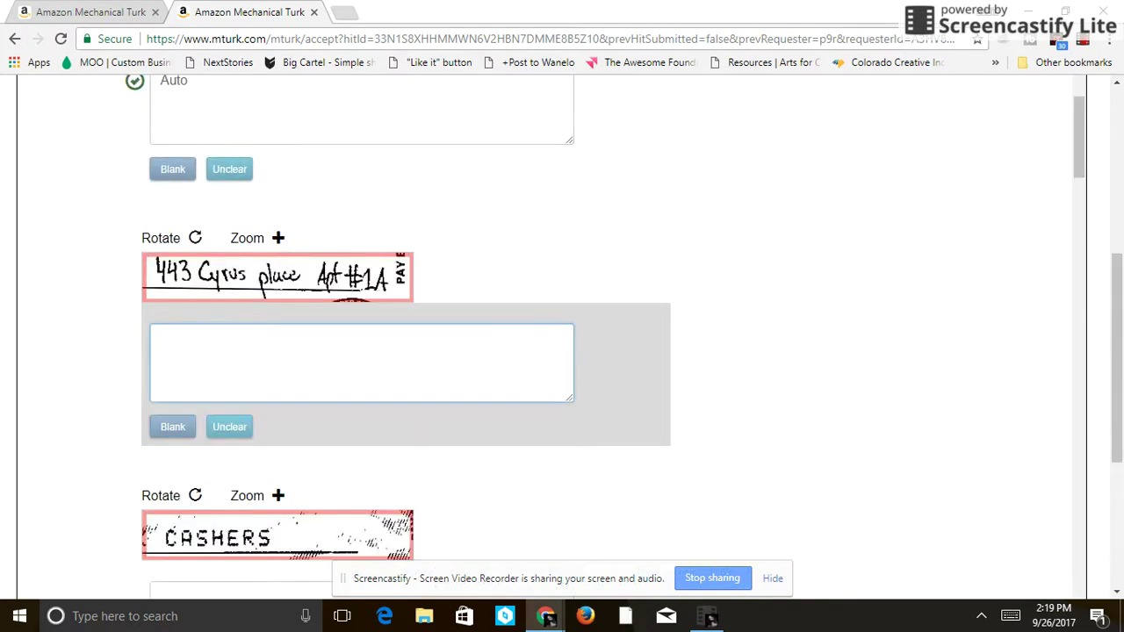
# - Transcribe the street address image, ending in 'place apt #1A', correcting typos along the way
pyautogui.scroll(5, 551, 456)
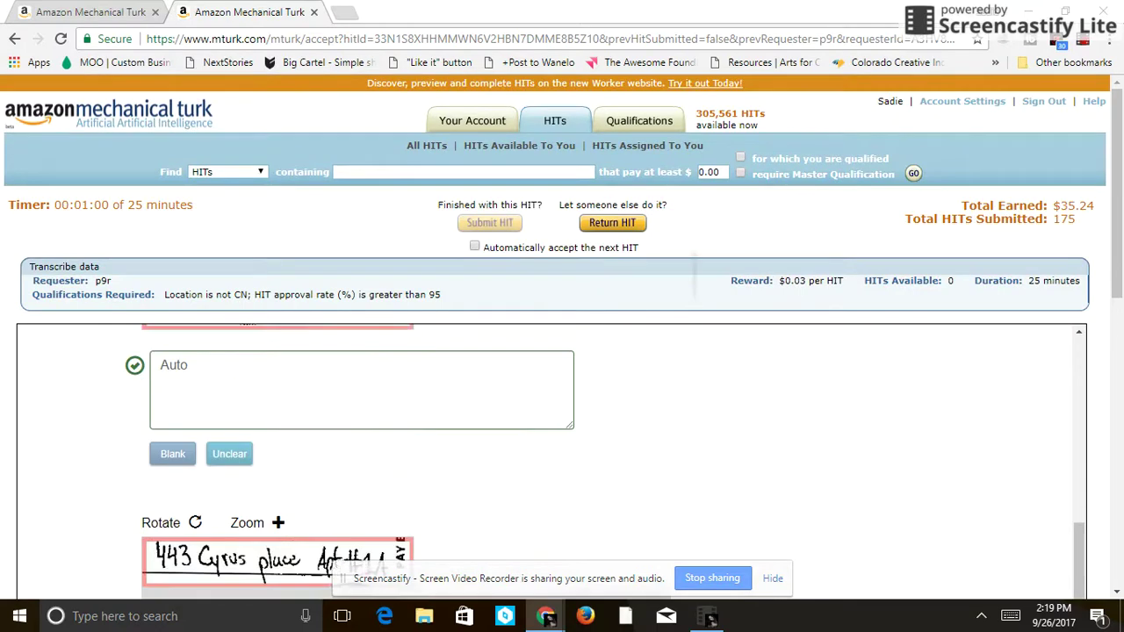
pyautogui.scroll(5, 552, 457)
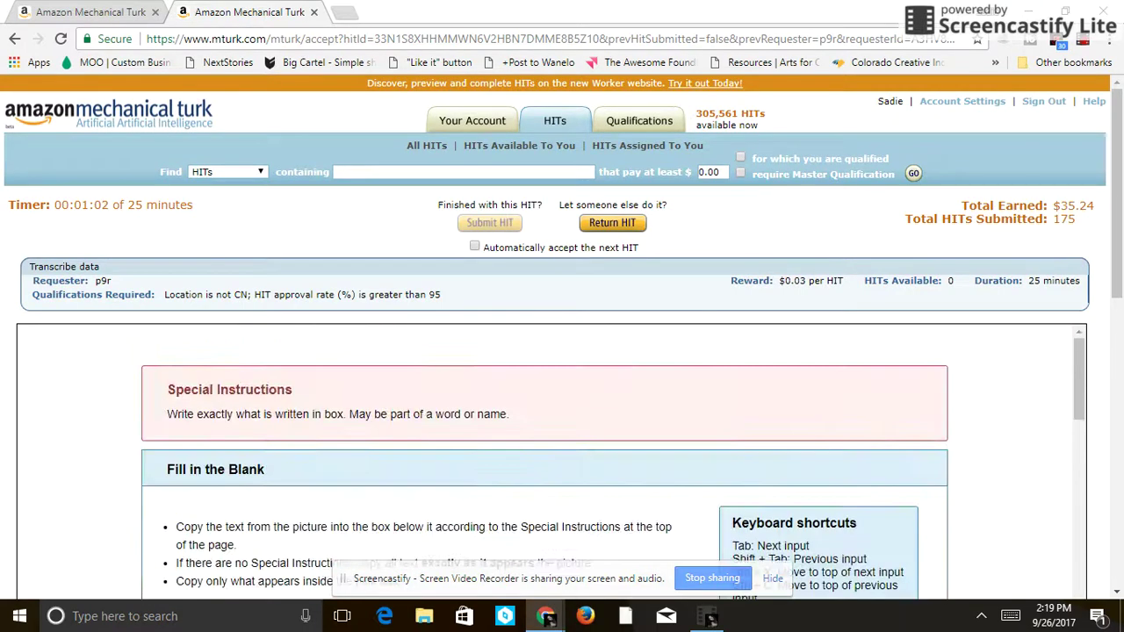
pyautogui.scroll(-10, 551, 456)
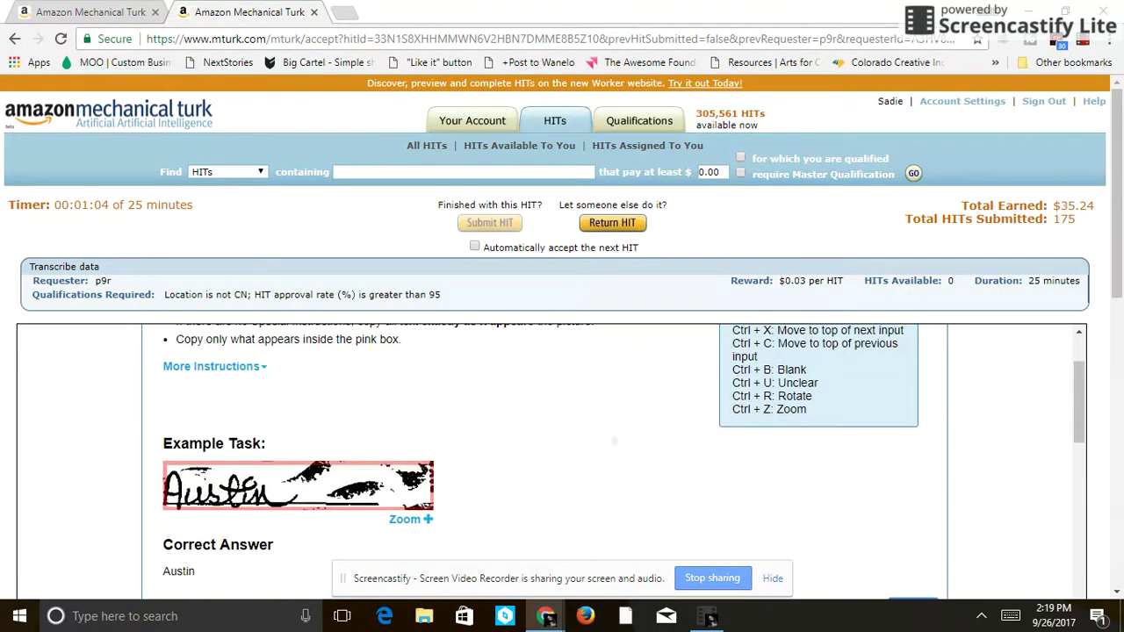
pyautogui.press('Tab')
pyautogui.press('Tab')
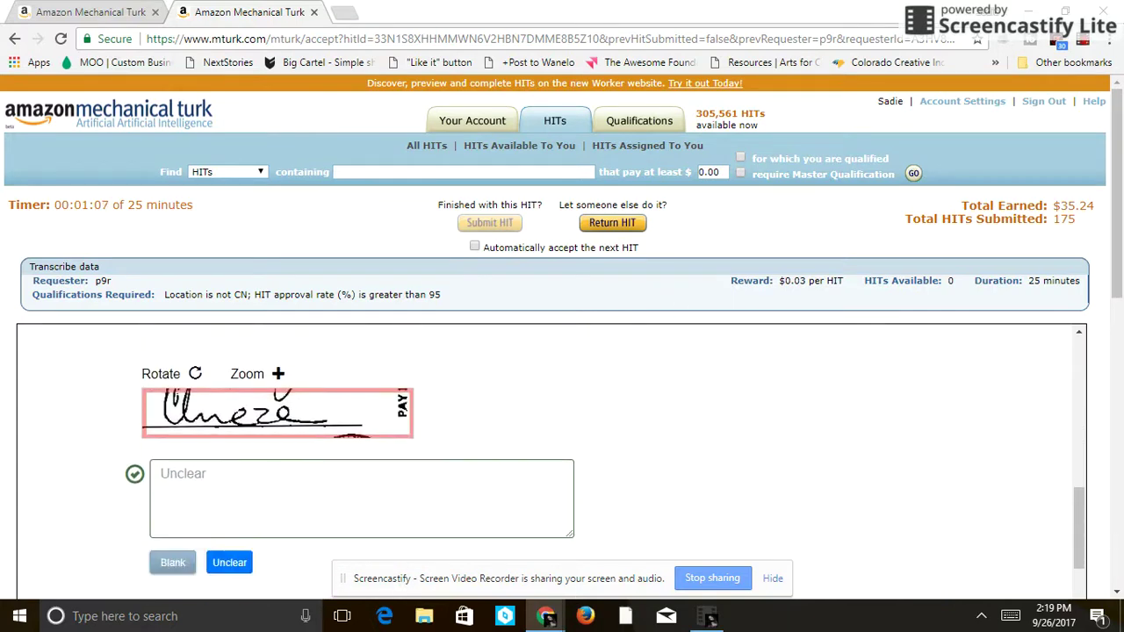
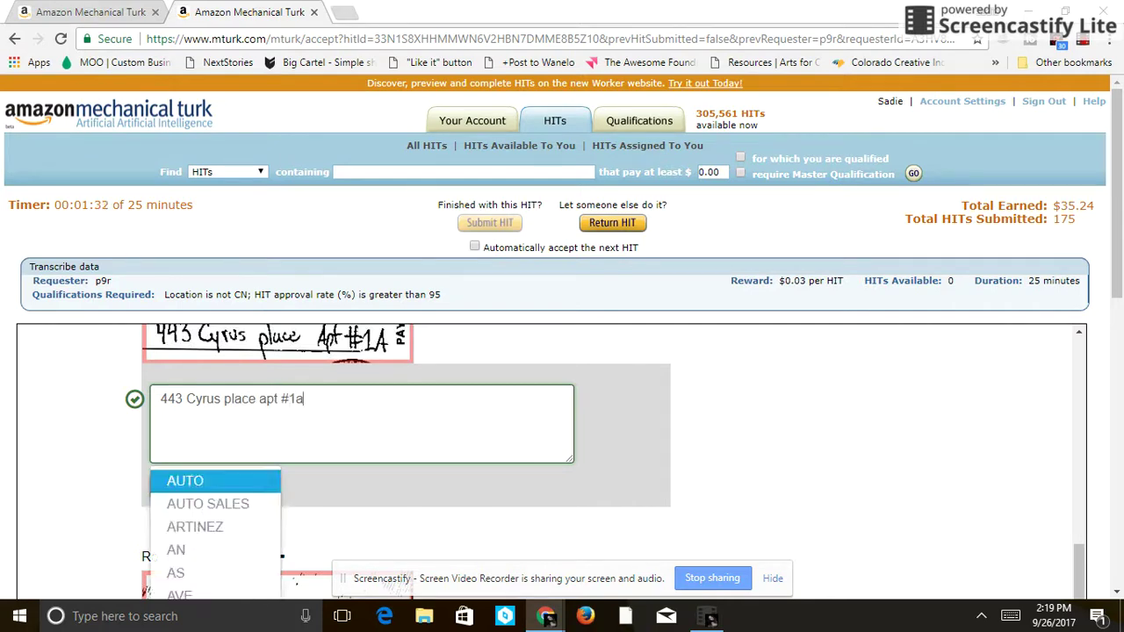
pyautogui.write('A')
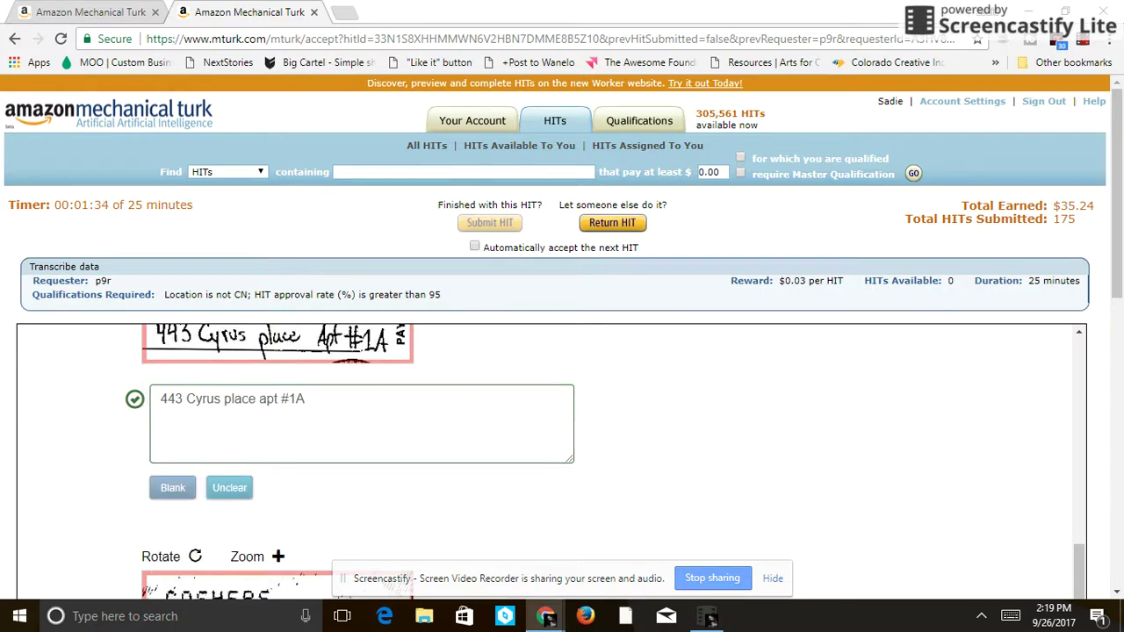
# - Enter CASHERS from the autocomplete suggestion and mark the scrawled image unclear with Ctrl+U
pyautogui.press('Tab')
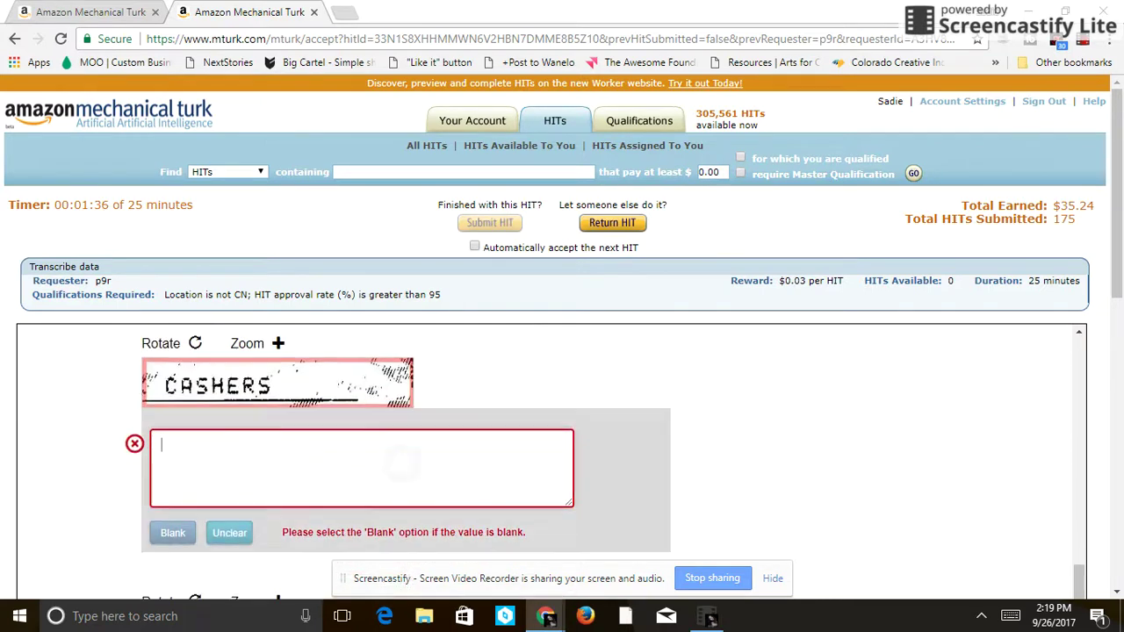
pyautogui.write('Casgen')
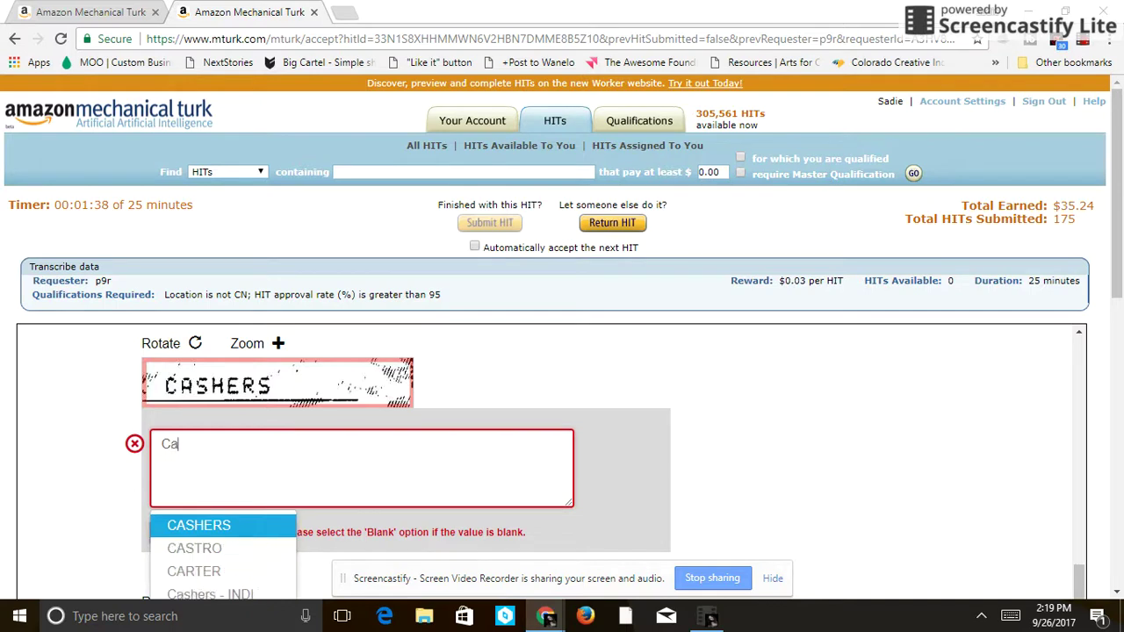
pyautogui.press('BackSpace')
pyautogui.press('BackSpace')
pyautogui.press('BackSpace')
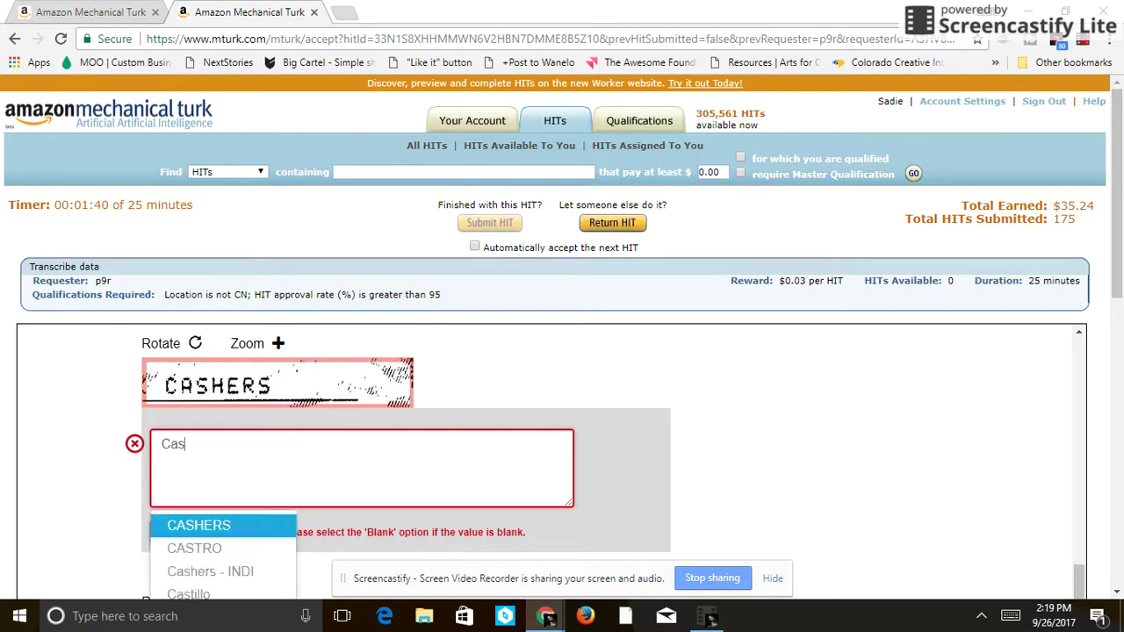
pyautogui.press('Return')
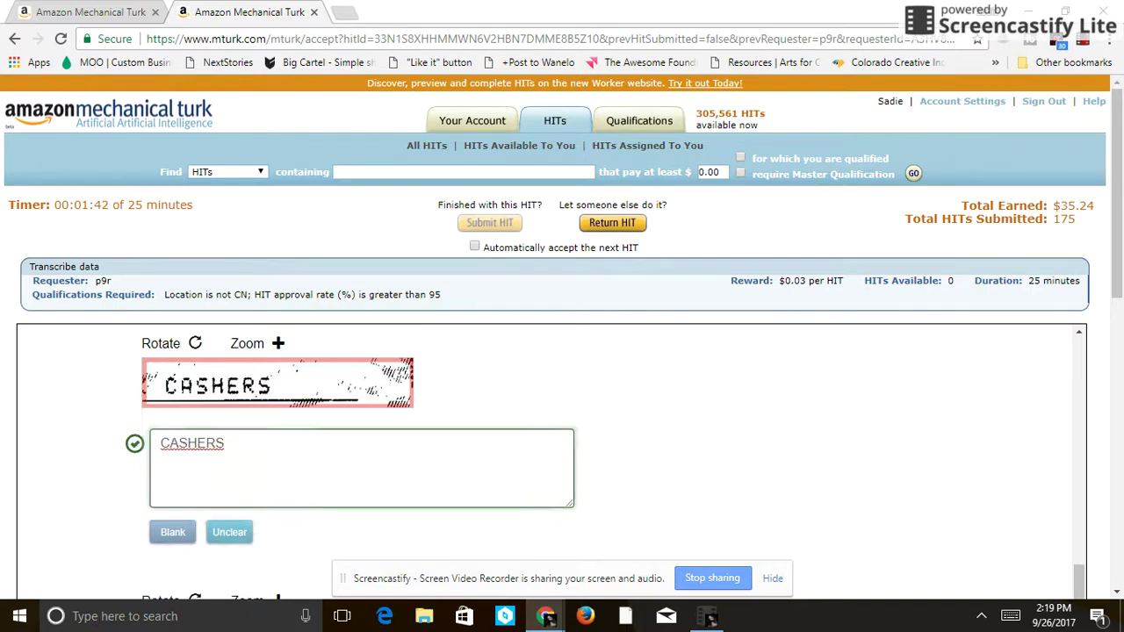
pyautogui.press('Tab')
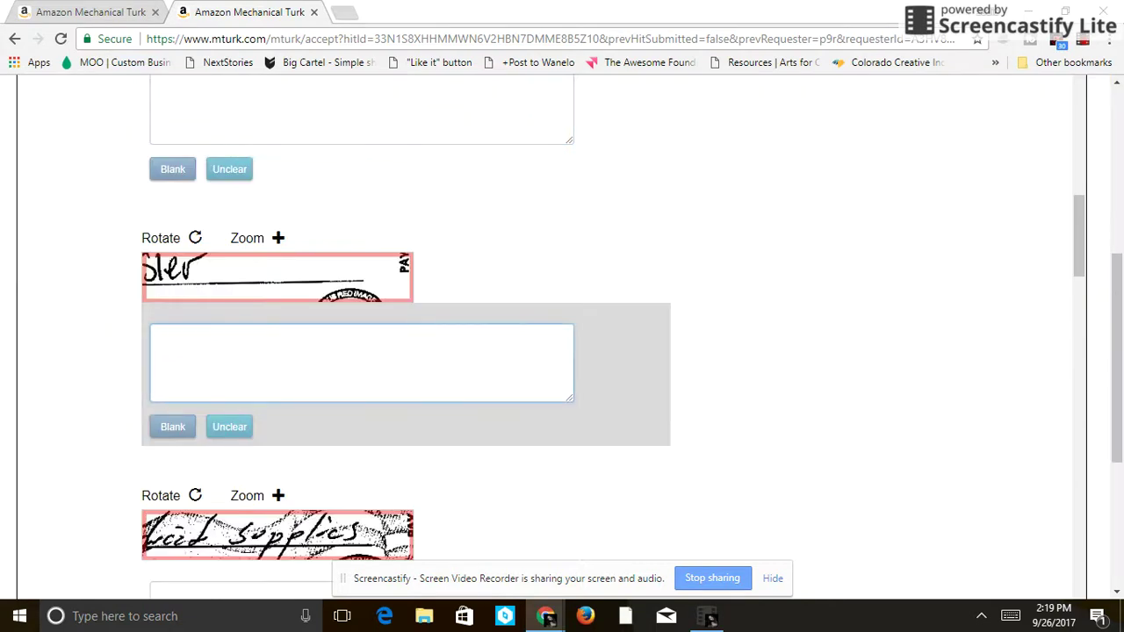
pyautogui.hotkey('shift', 'Tab')
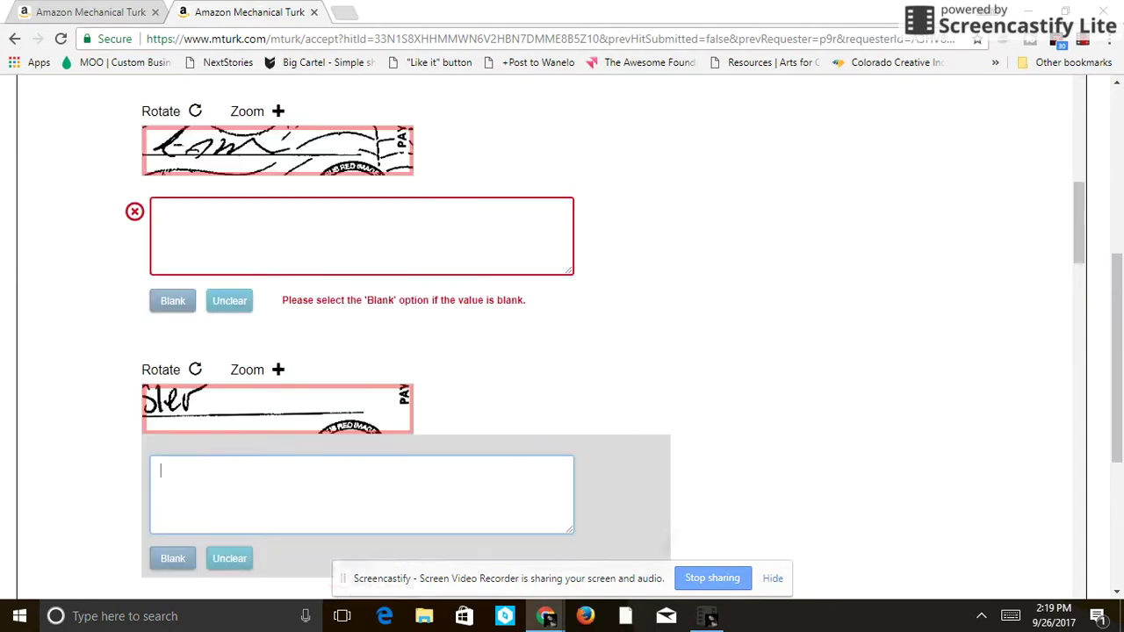
pyautogui.hotkey('ctrl', 'u')
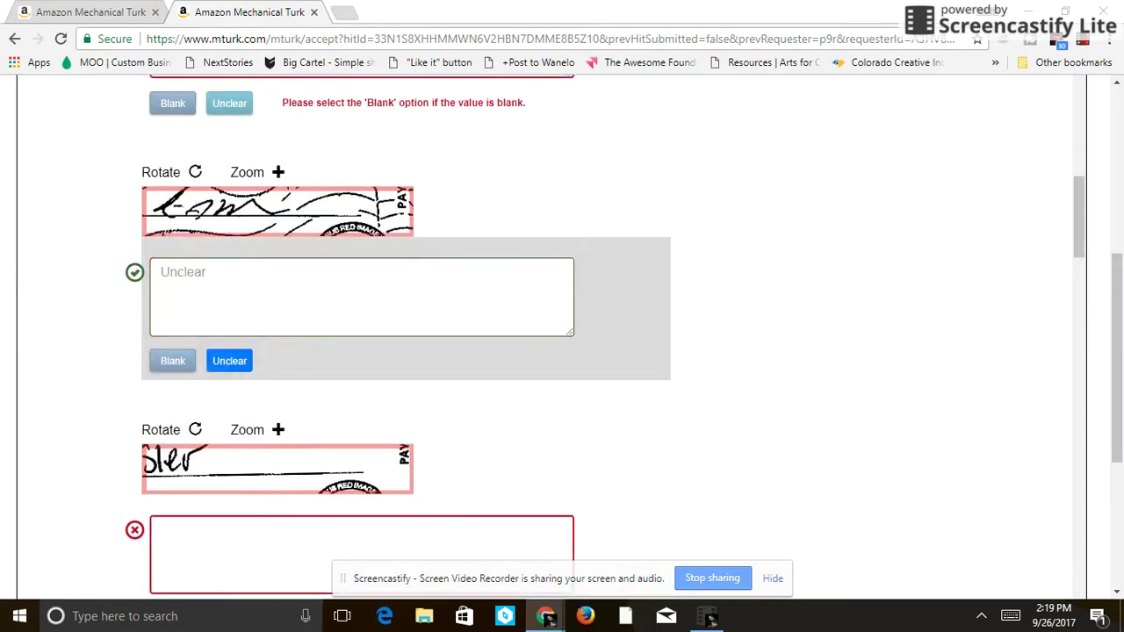
pyautogui.press('Tab')
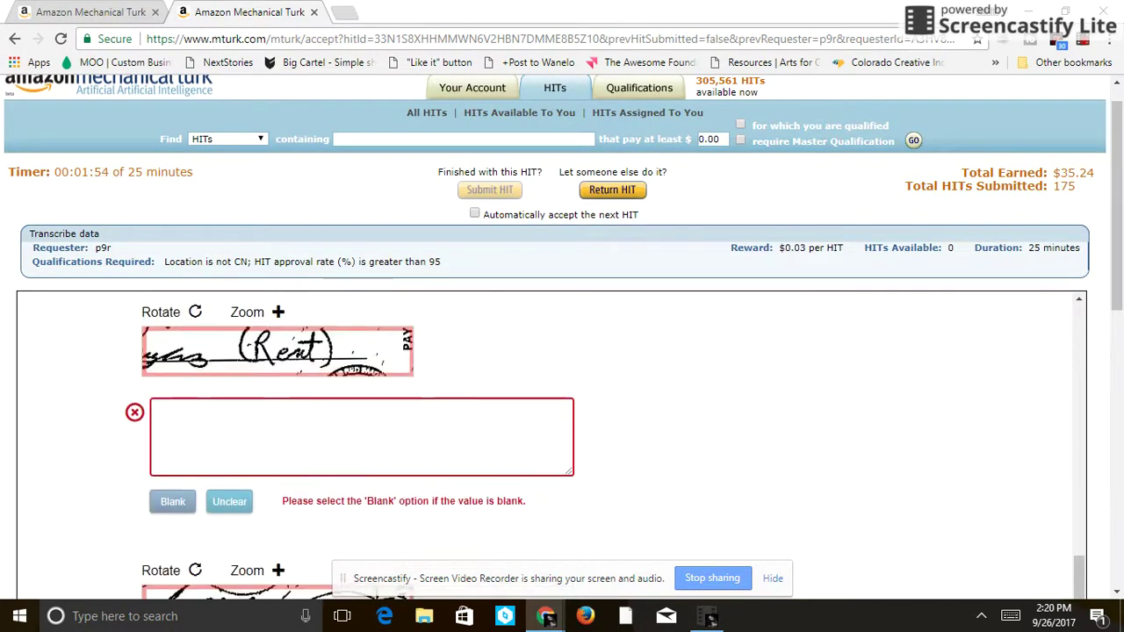
# - Enter '(rent)', finish the partial answer, transcribe 'Supplies', and mark the next image unclear
pyautogui.click(161, 414)
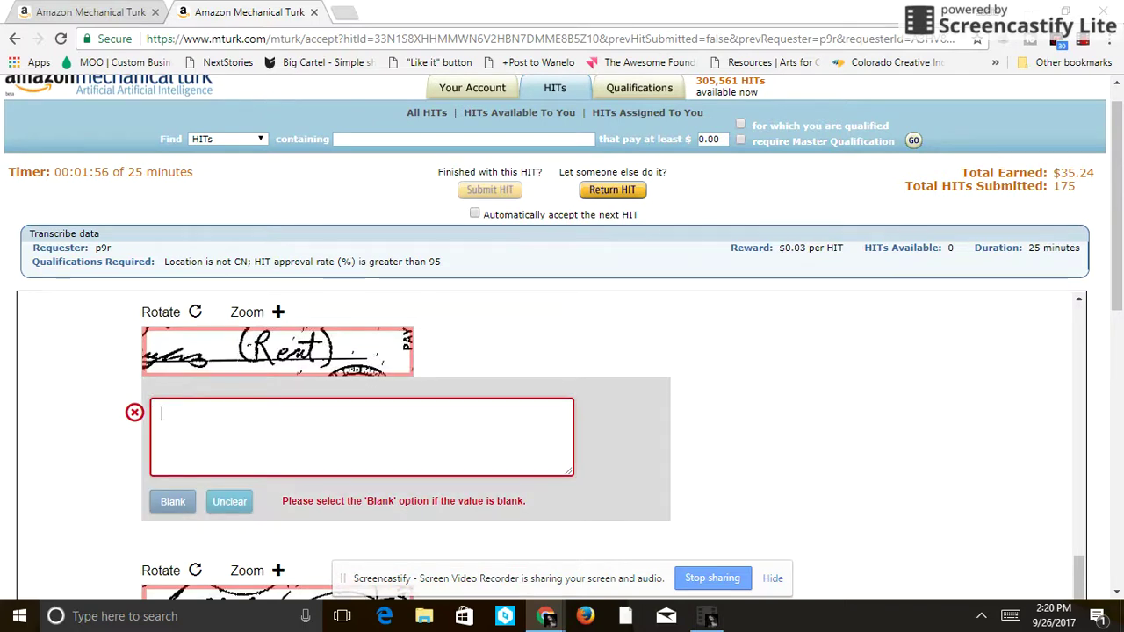
pyautogui.write('(r')
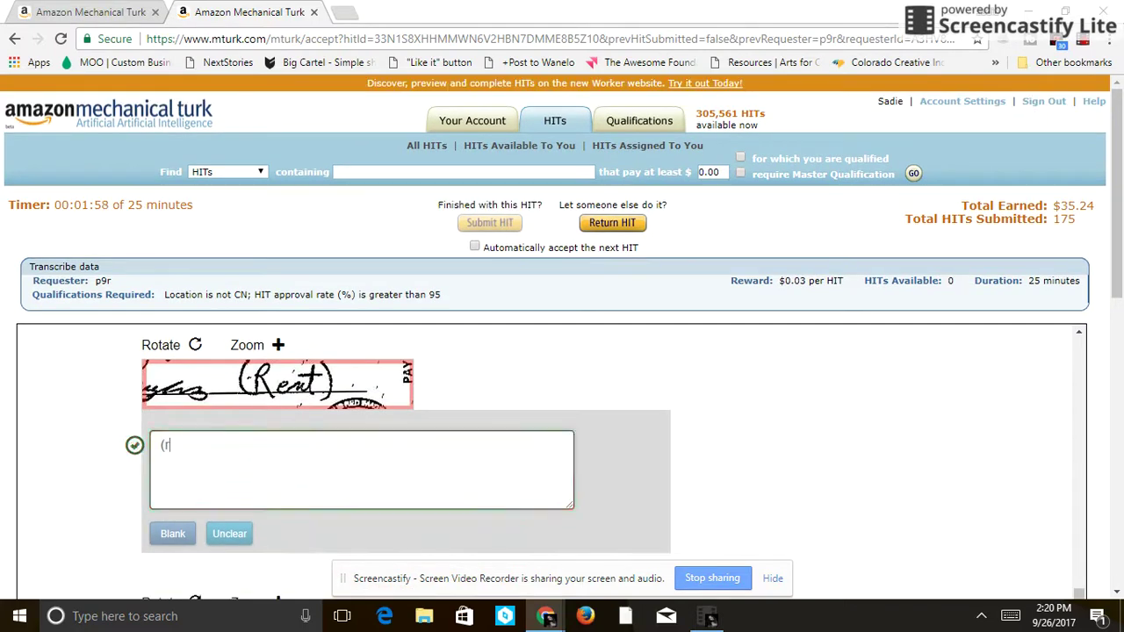
pyautogui.write('ent)')
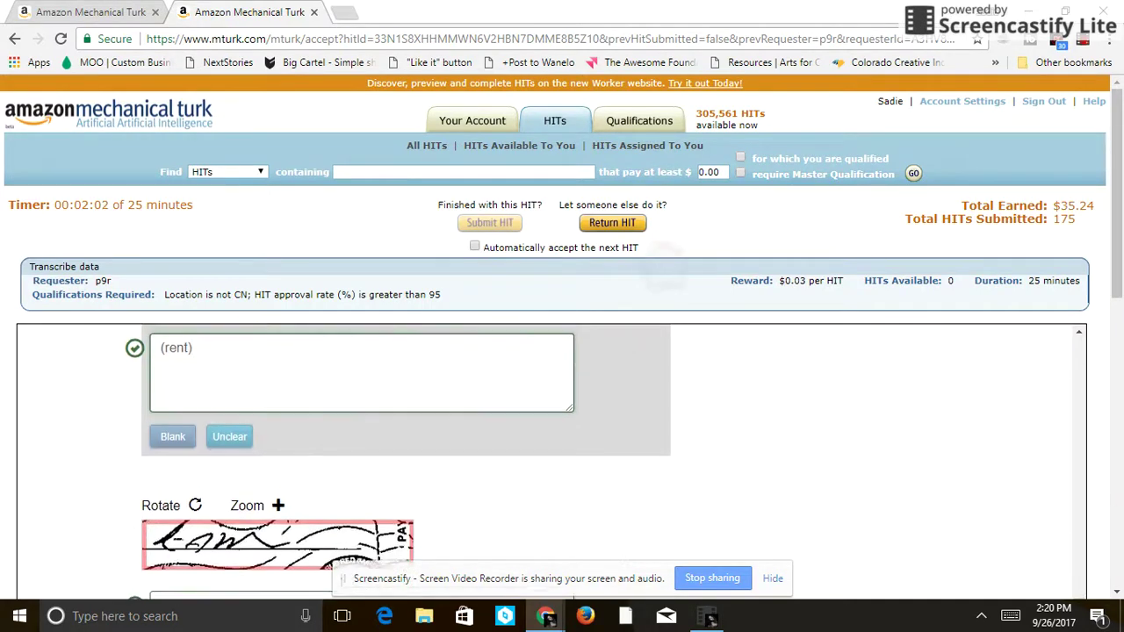
pyautogui.press('Return')
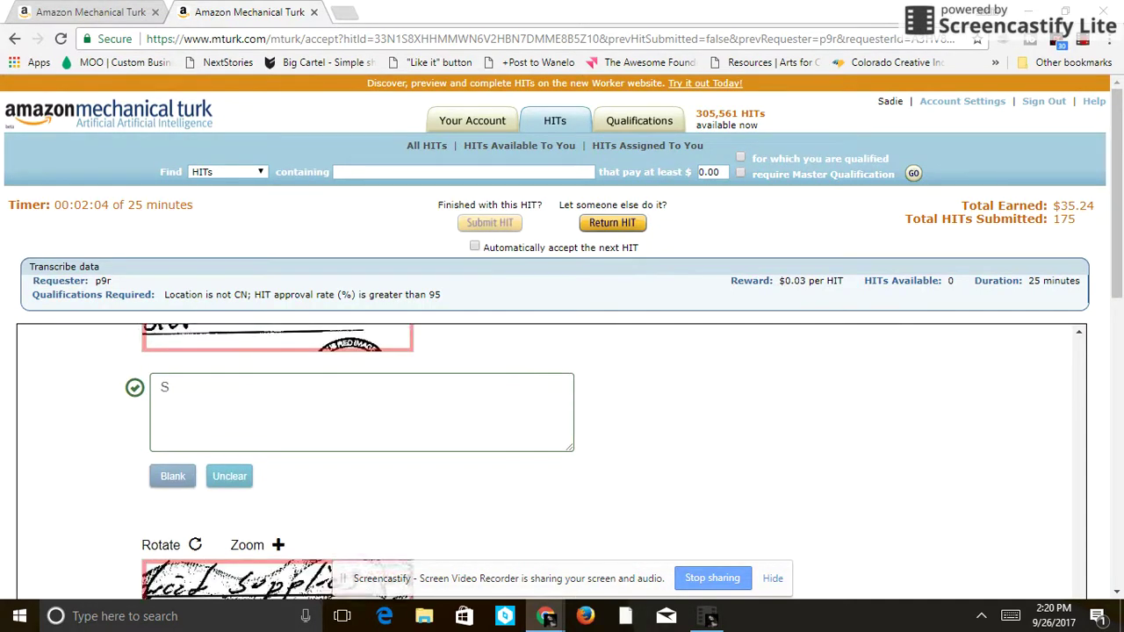
pyautogui.click(167, 389)
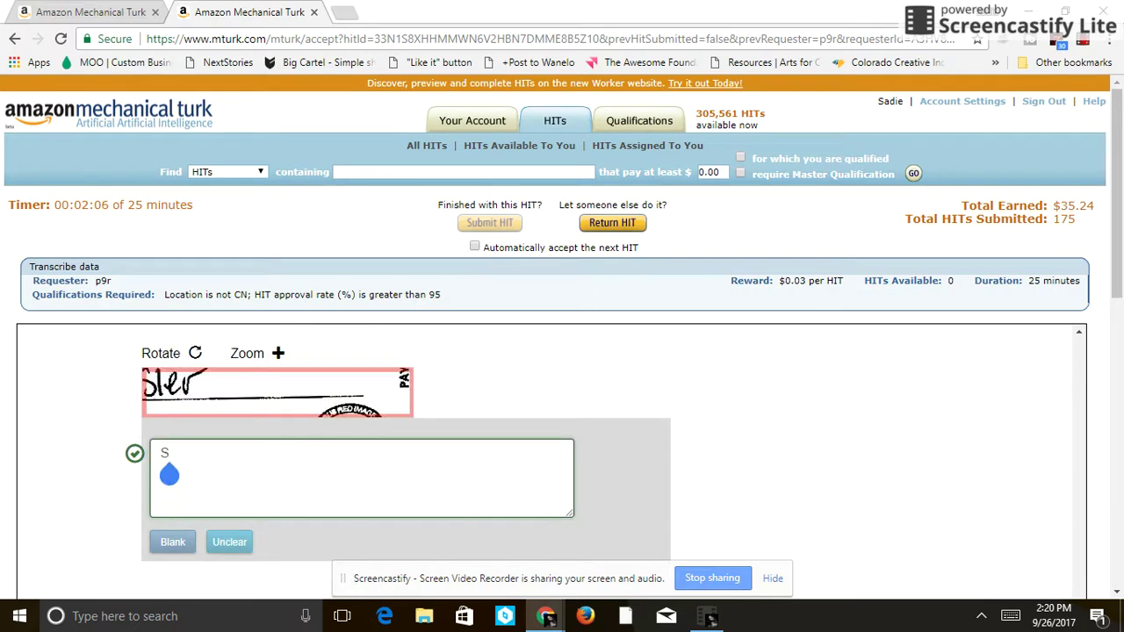
pyautogui.write('ler')
pyautogui.press('Return')
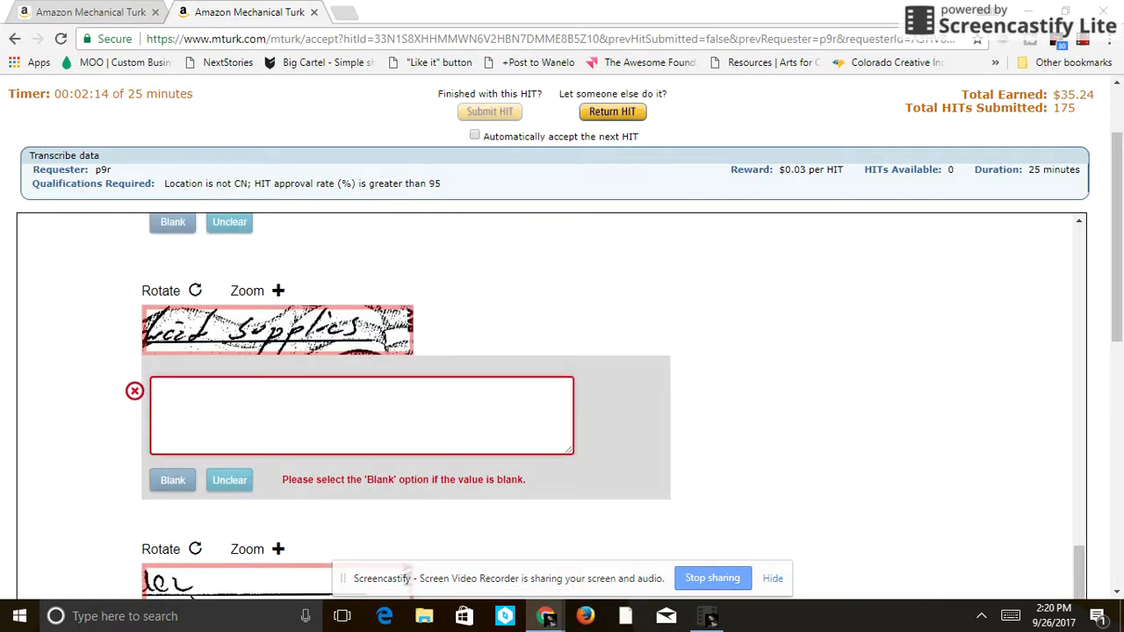
pyautogui.write('Su')
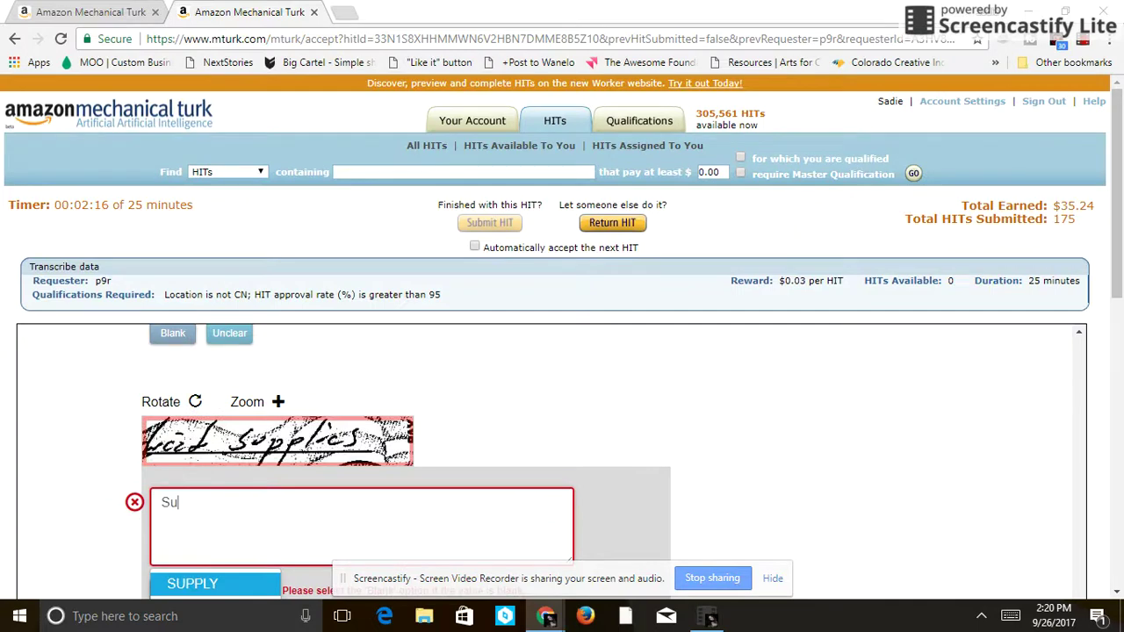
pyautogui.write('pplies')
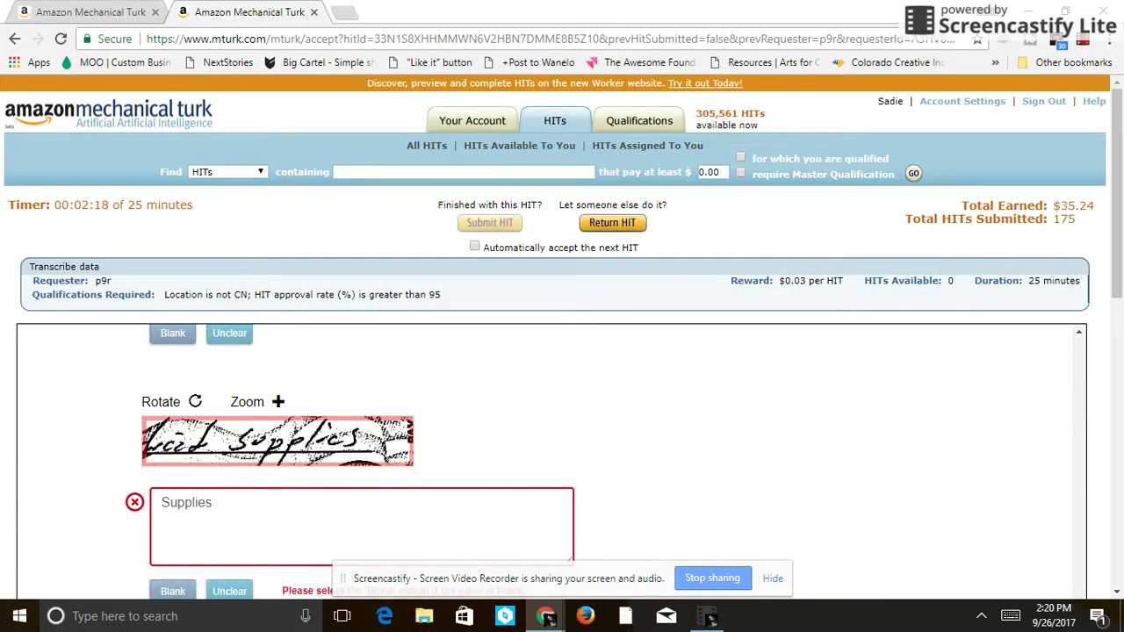
pyautogui.press('Return')
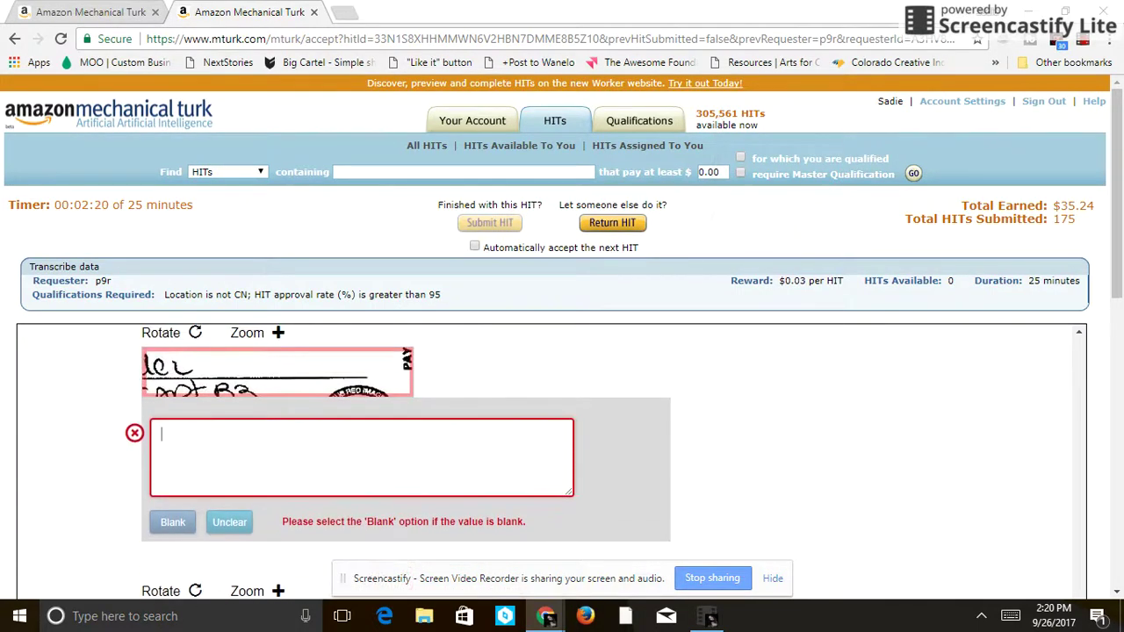
pyautogui.hotkey('ctrl', 'u')
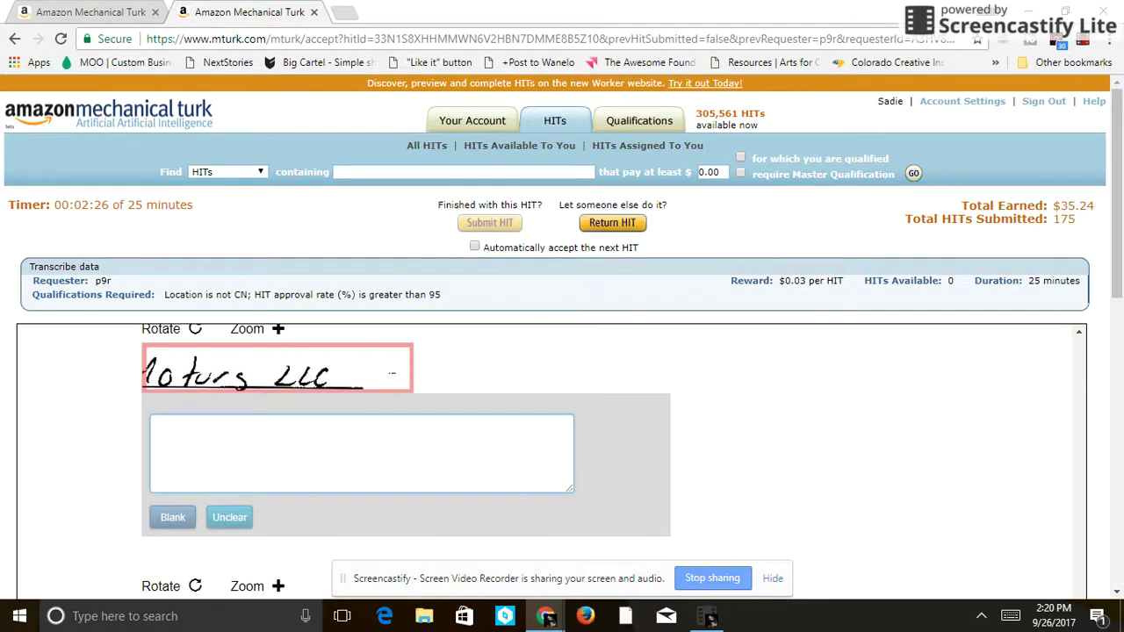
# - Transcribe 'Motors LLC' and two name snippets, then mark the illegible image unclear
pyautogui.write('Mo')
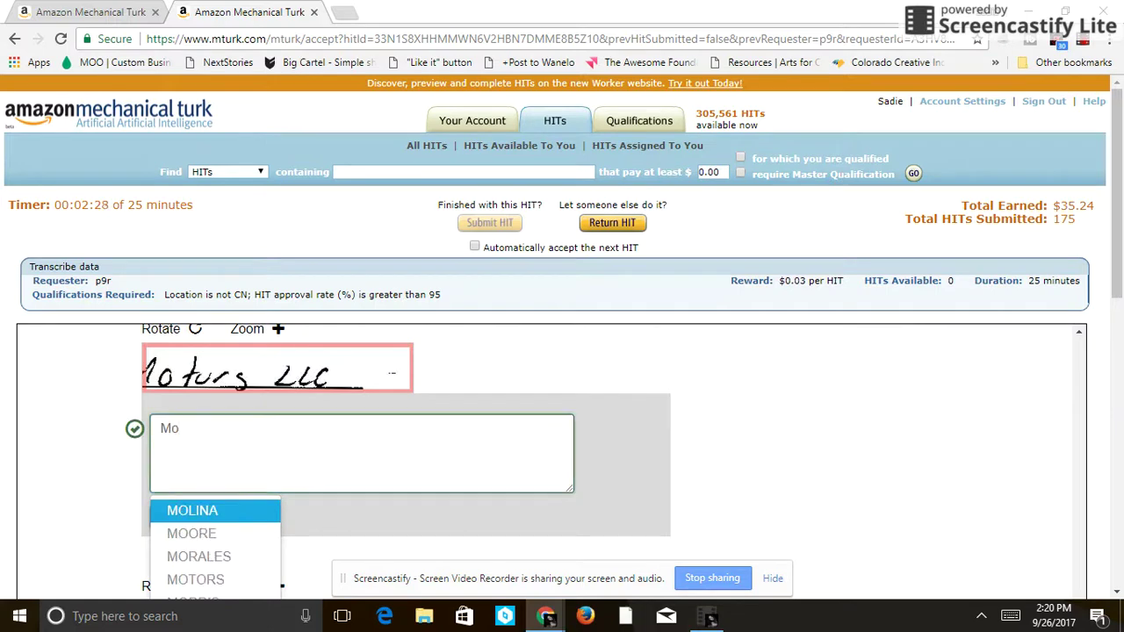
pyautogui.write('t')
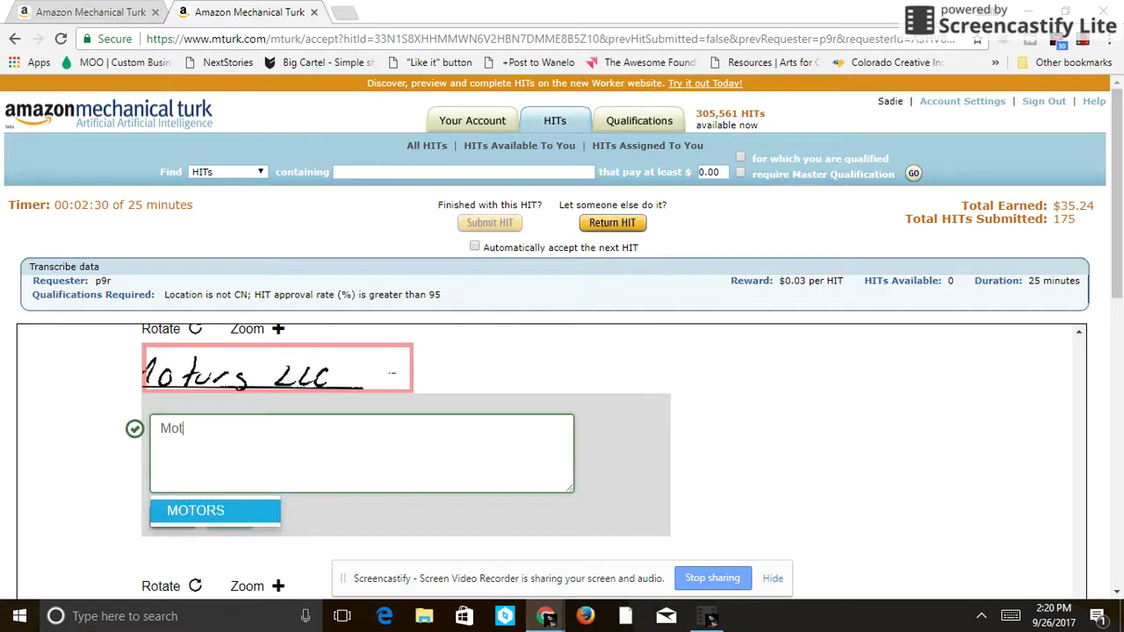
pyautogui.write('ors ')
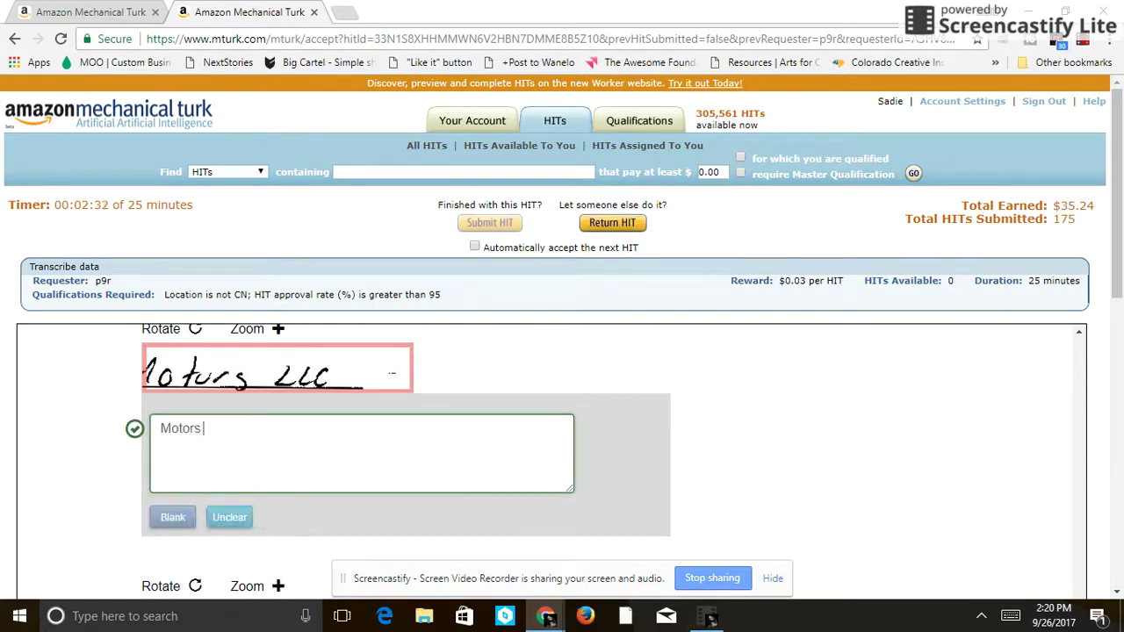
pyautogui.write('LLC')
pyautogui.press('Tab')
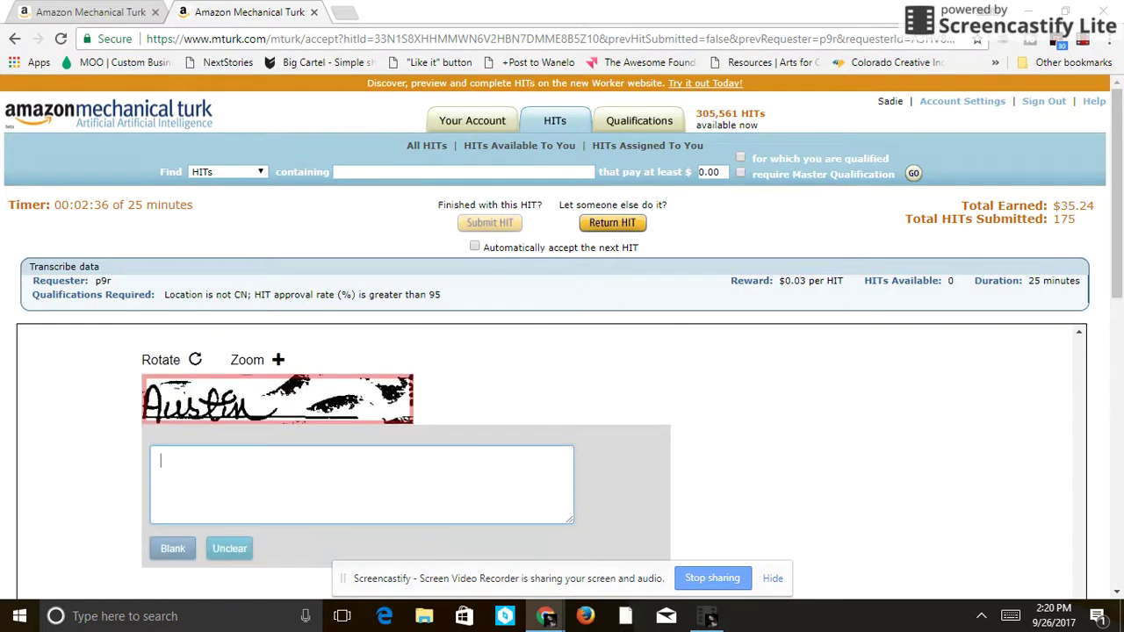
pyautogui.write('Austin')
pyautogui.press('Tab')
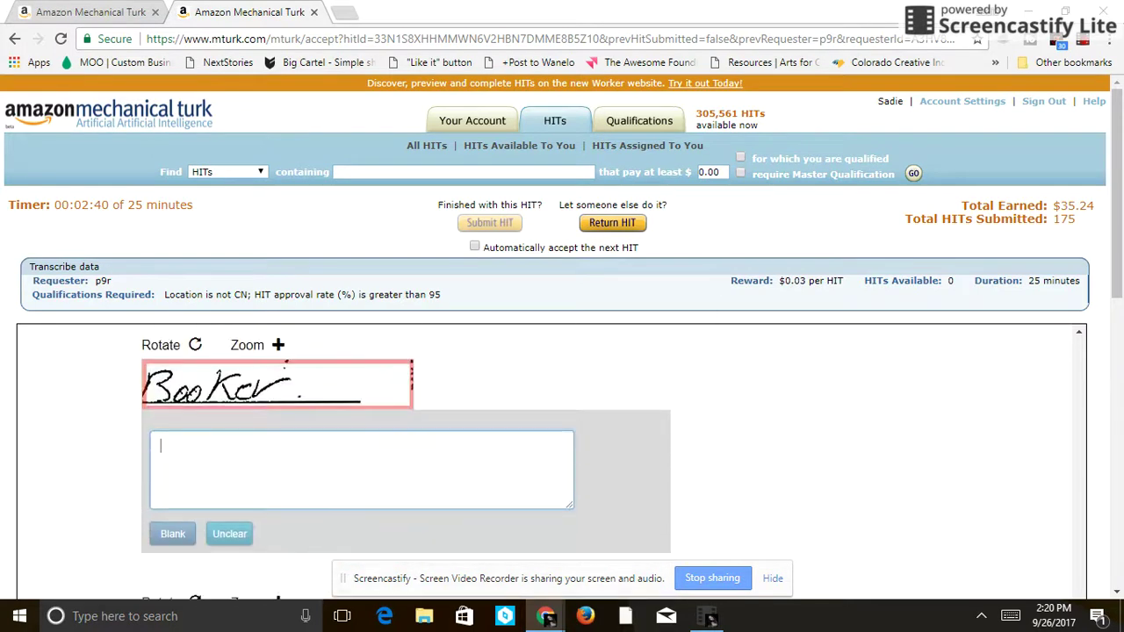
pyautogui.write('Booker')
pyautogui.press('Tab')
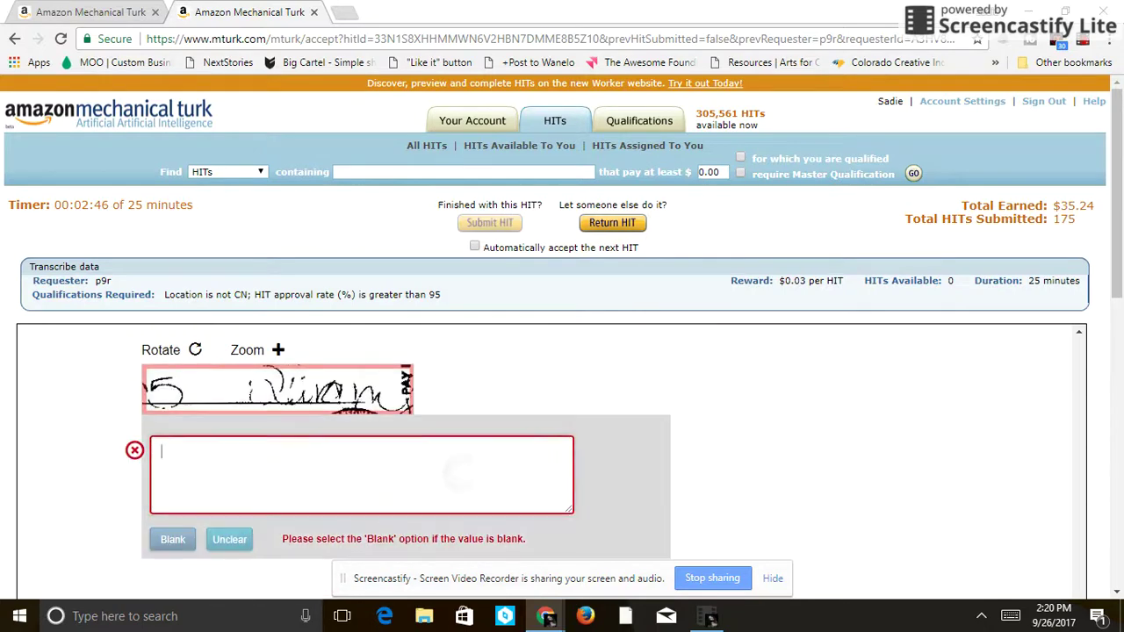
pyautogui.hotkey('ctrl', 'u')
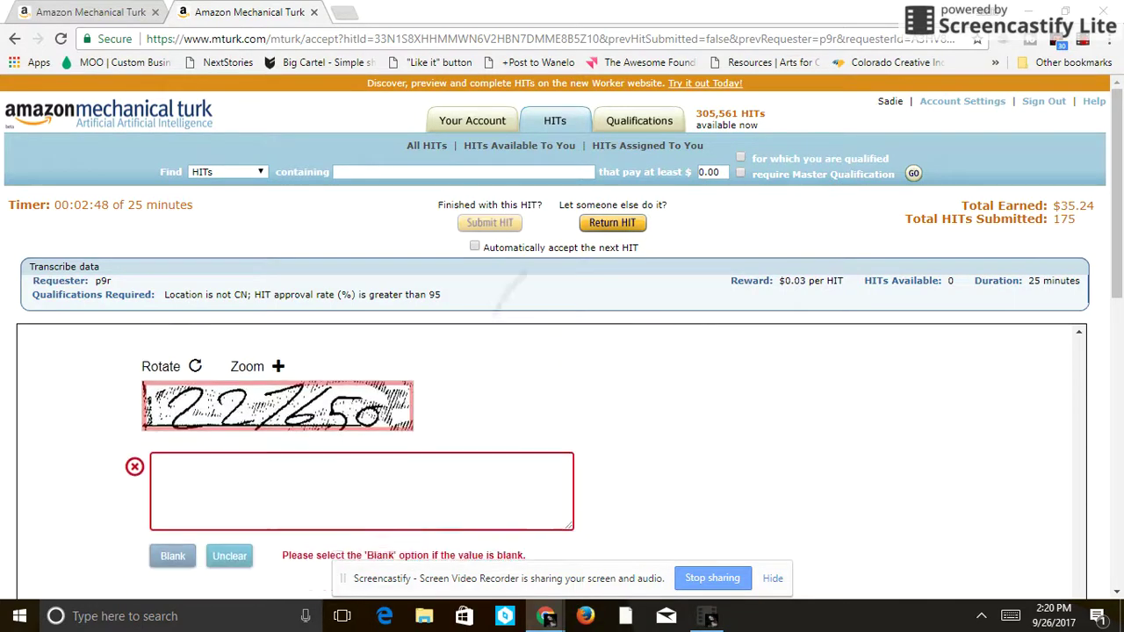
# - Enter '227650', a person's name, '201201', and an autocompleted surname
pyautogui.write('22')
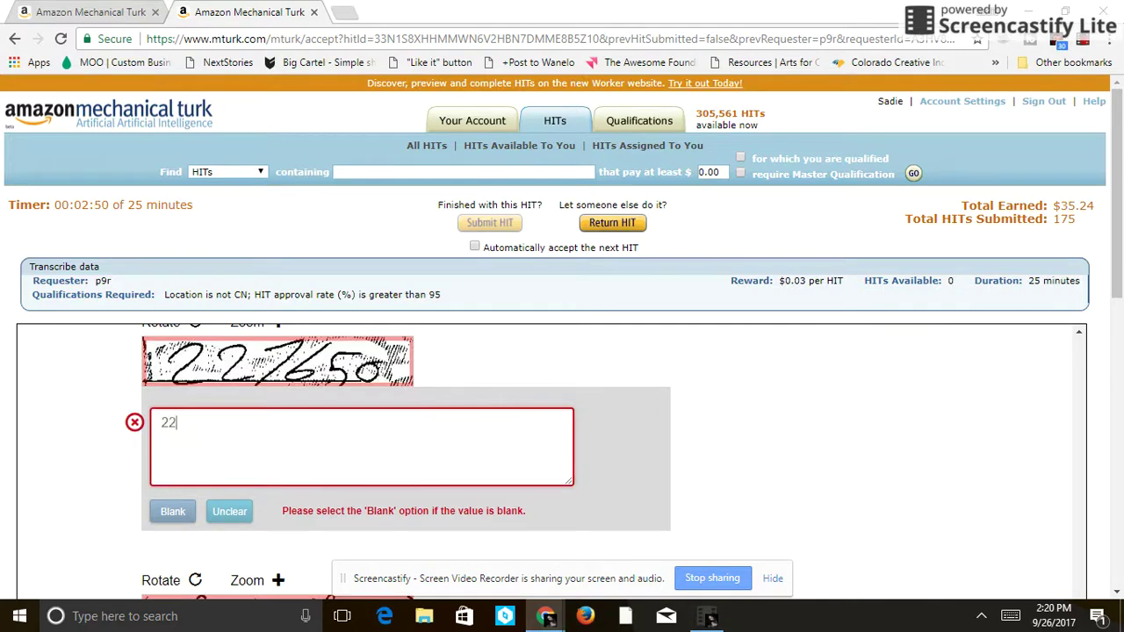
pyautogui.write('7650')
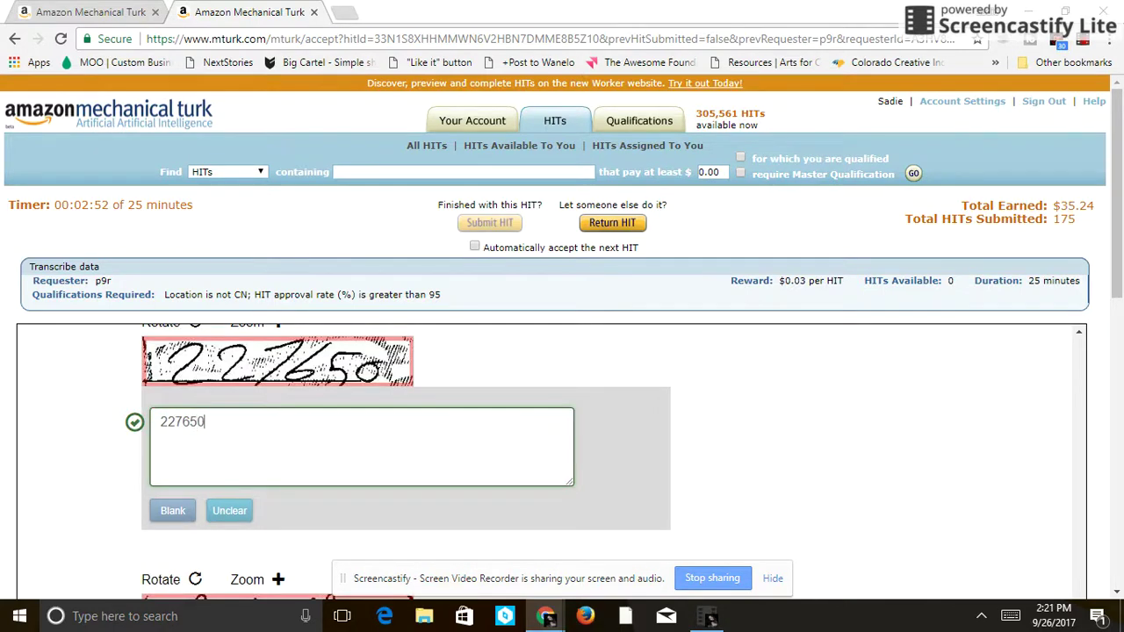
pyautogui.press('Return')
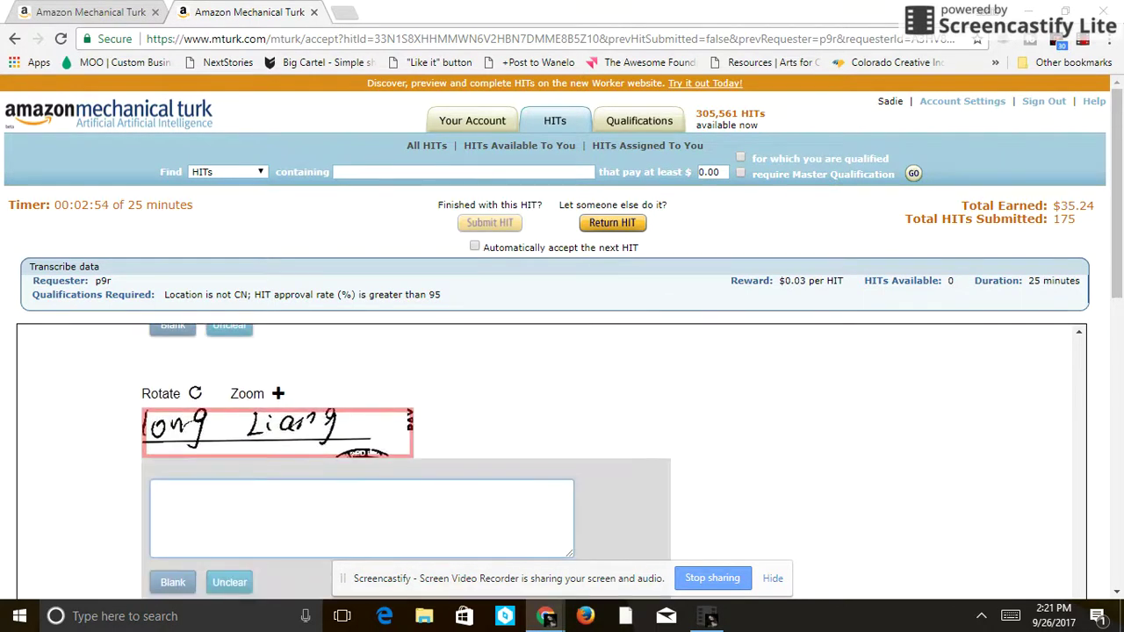
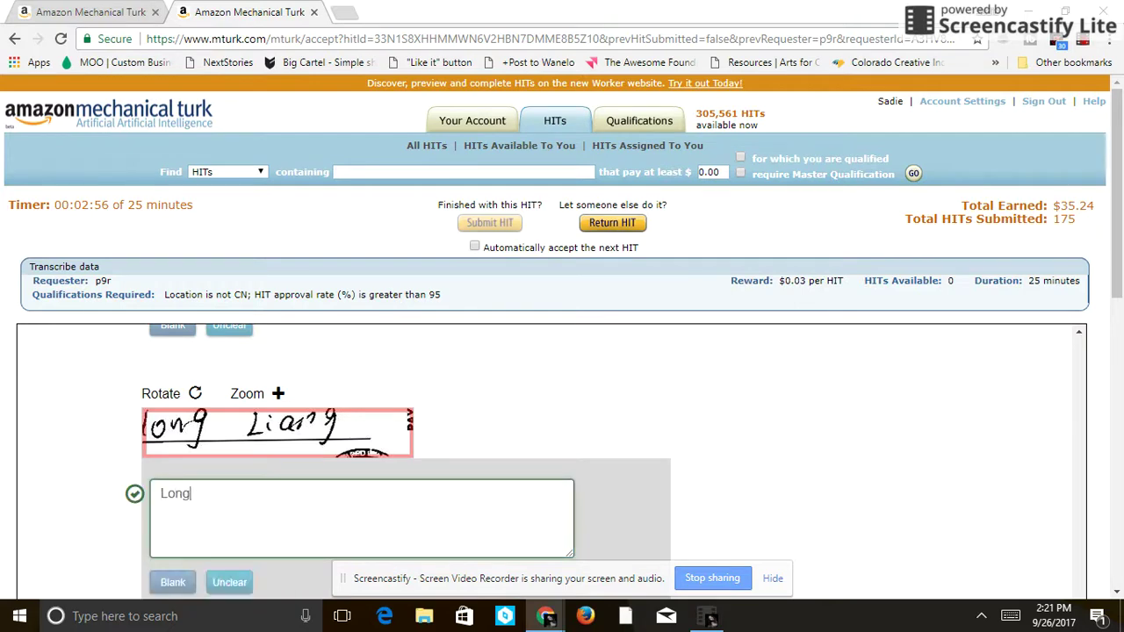
pyautogui.press('Return')
pyautogui.write('201201')
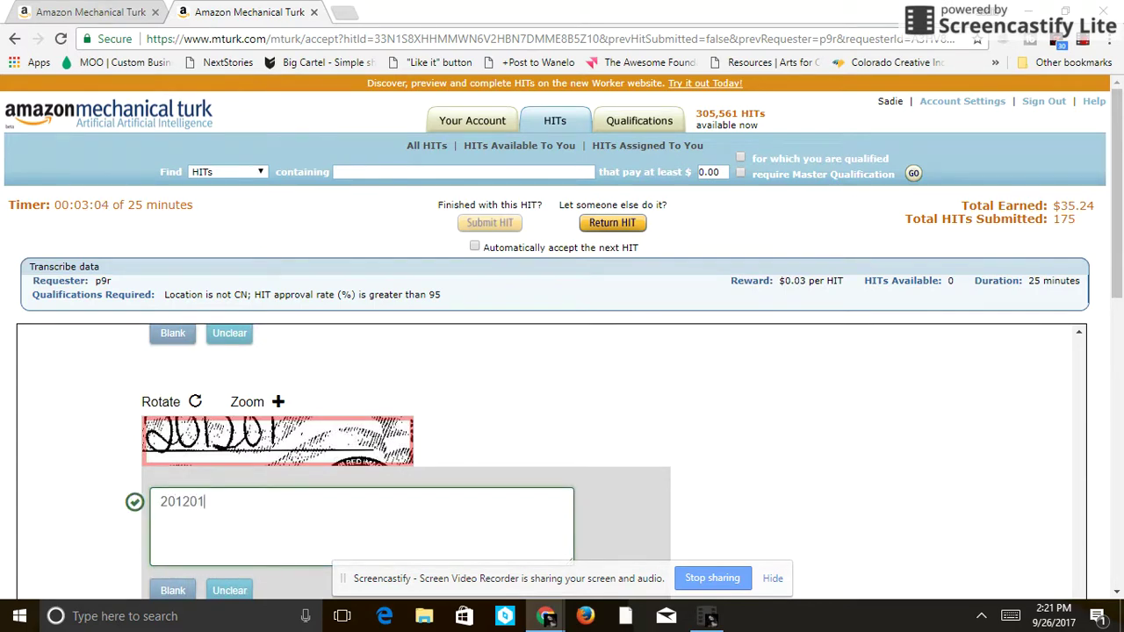
pyautogui.press('Return')
pyautogui.write('s Mor')
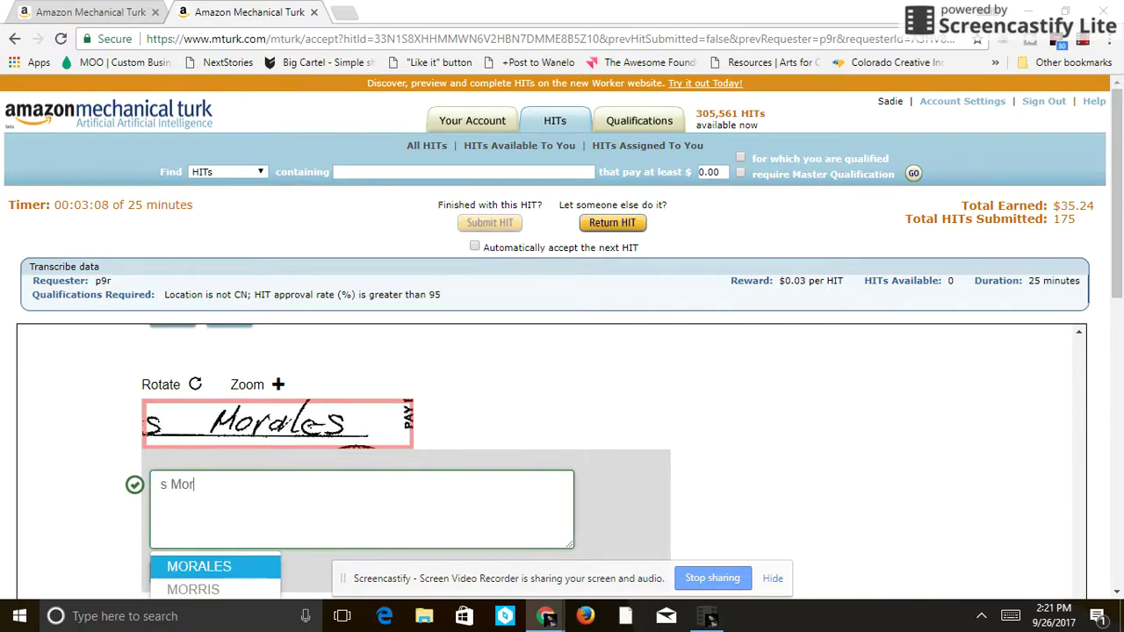
pyautogui.press('Return')
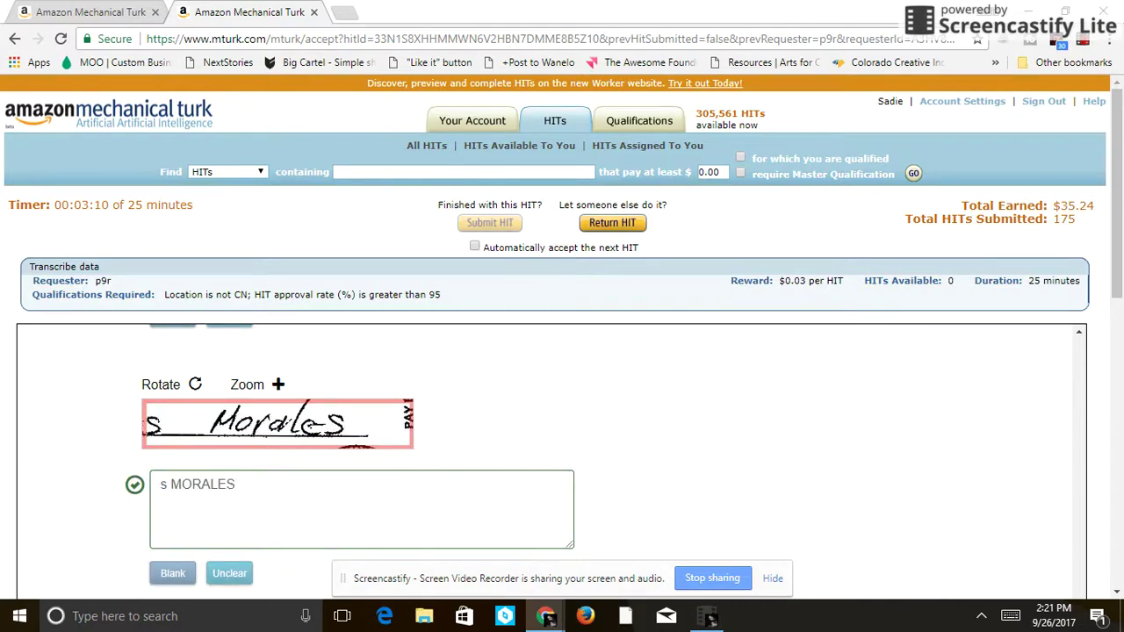
pyautogui.press('Return')
pyautogui.press('Return')
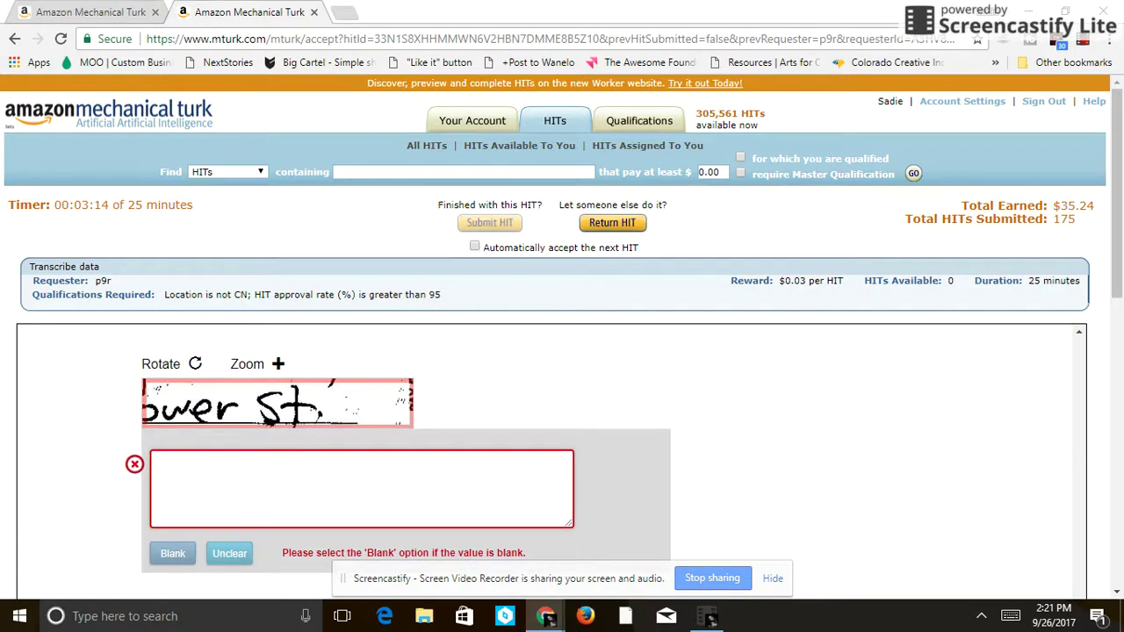
# - Enter 'st.', mark the illegible image unclear, and type '(207573'
pyautogui.write('st.')
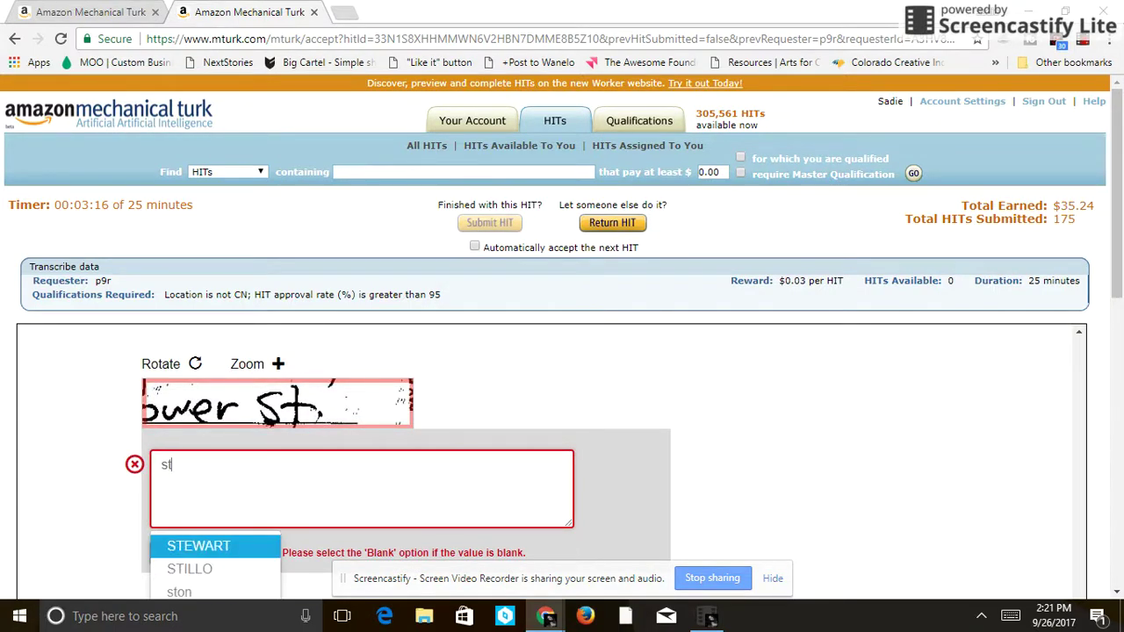
pyautogui.press('Return')
pyautogui.press('Tab')
pyautogui.press('Tab')
pyautogui.press('Return')
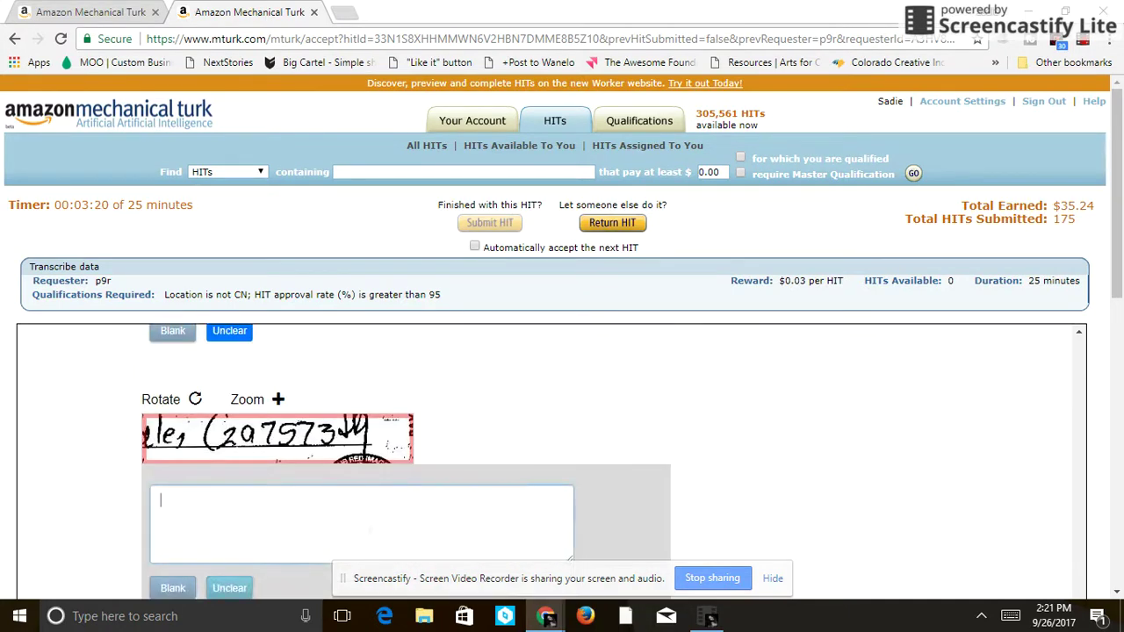
pyautogui.write('(2')
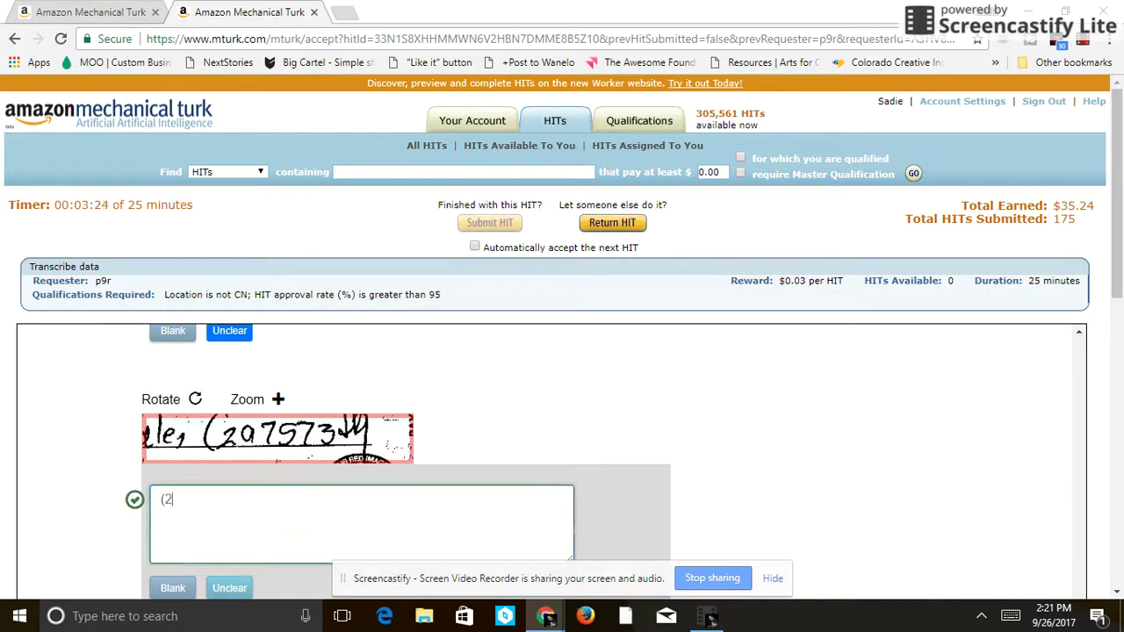
pyautogui.write('07573')
pyautogui.press('Return')
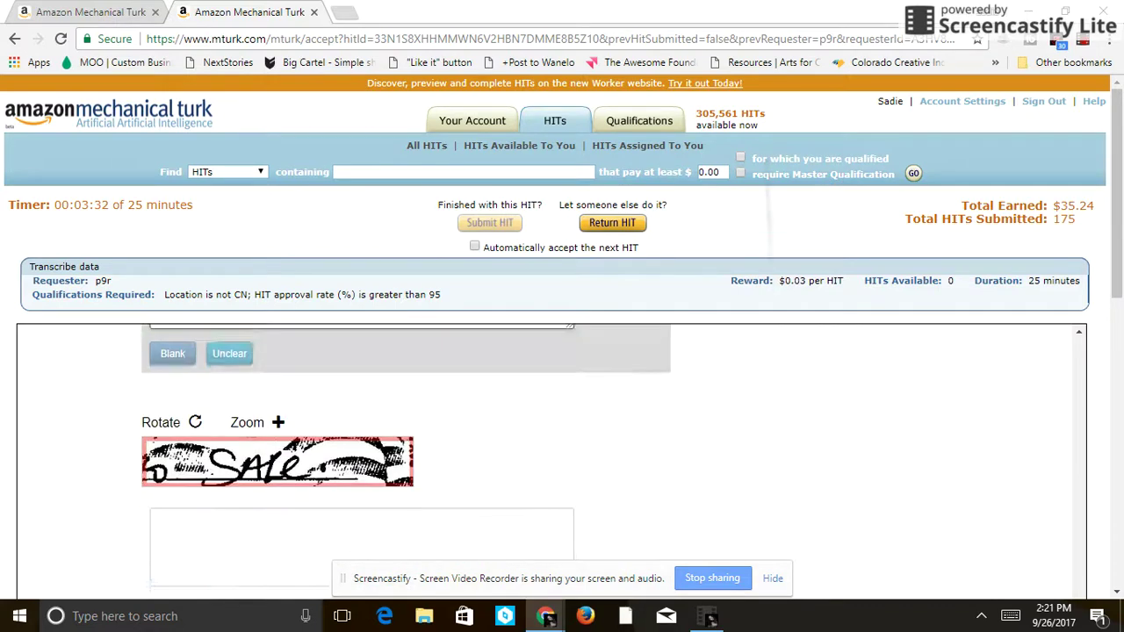
# - Enter 'Sale', mark the scribbled image unclear, add 'ton' and the suggested surname, then submit
pyautogui.write('Sale')
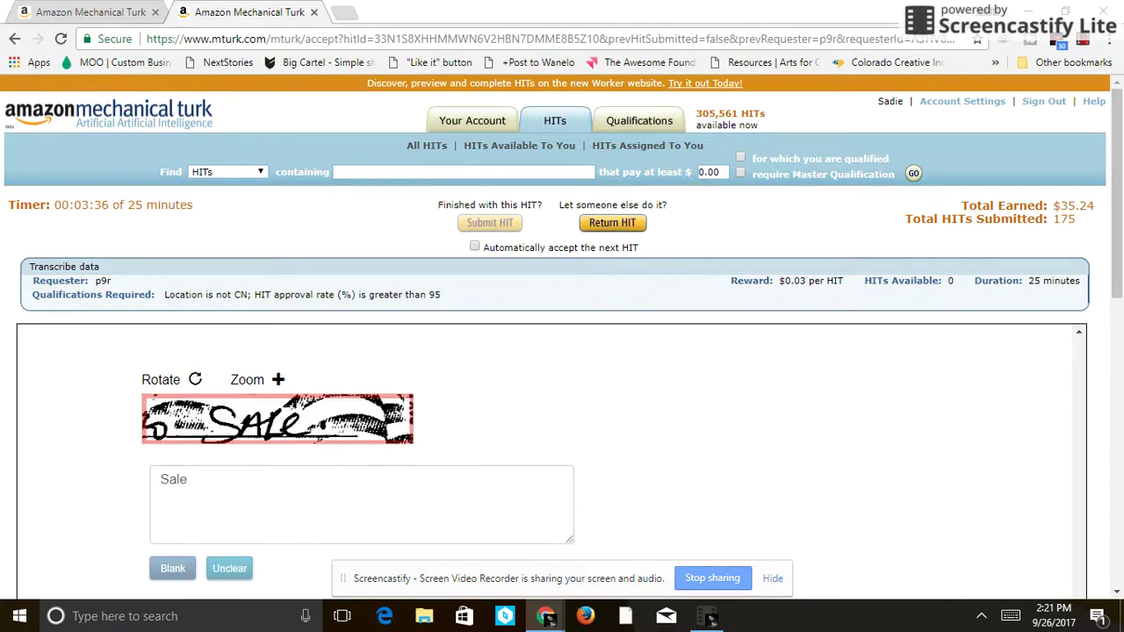
pyautogui.press('Return')
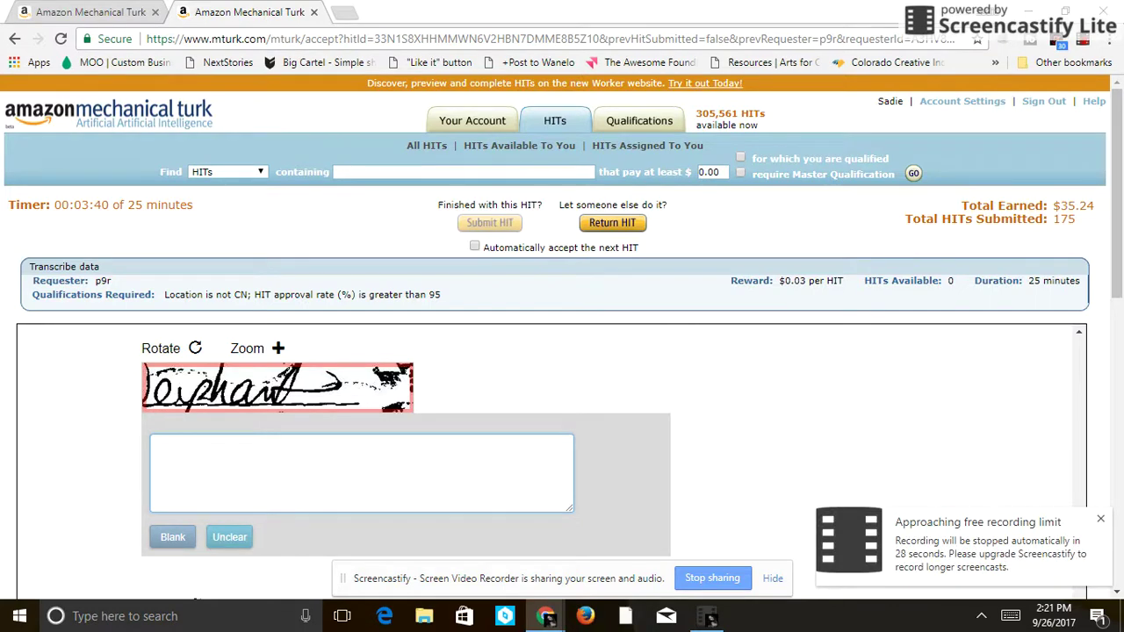
pyautogui.click(229, 537)
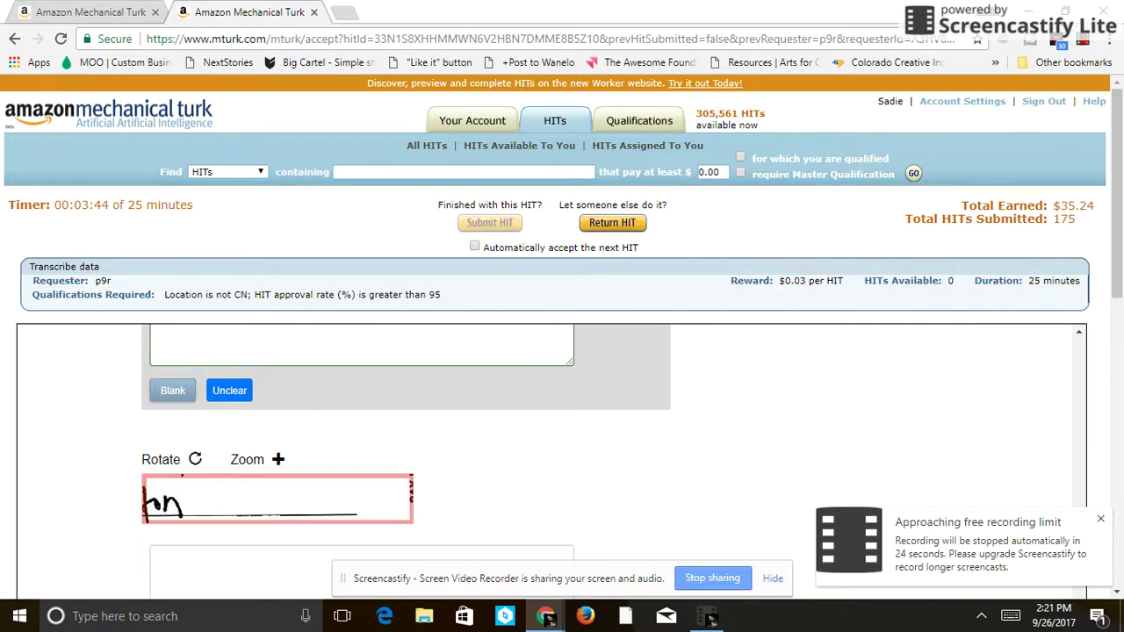
pyautogui.write('ton')
pyautogui.press('Return')
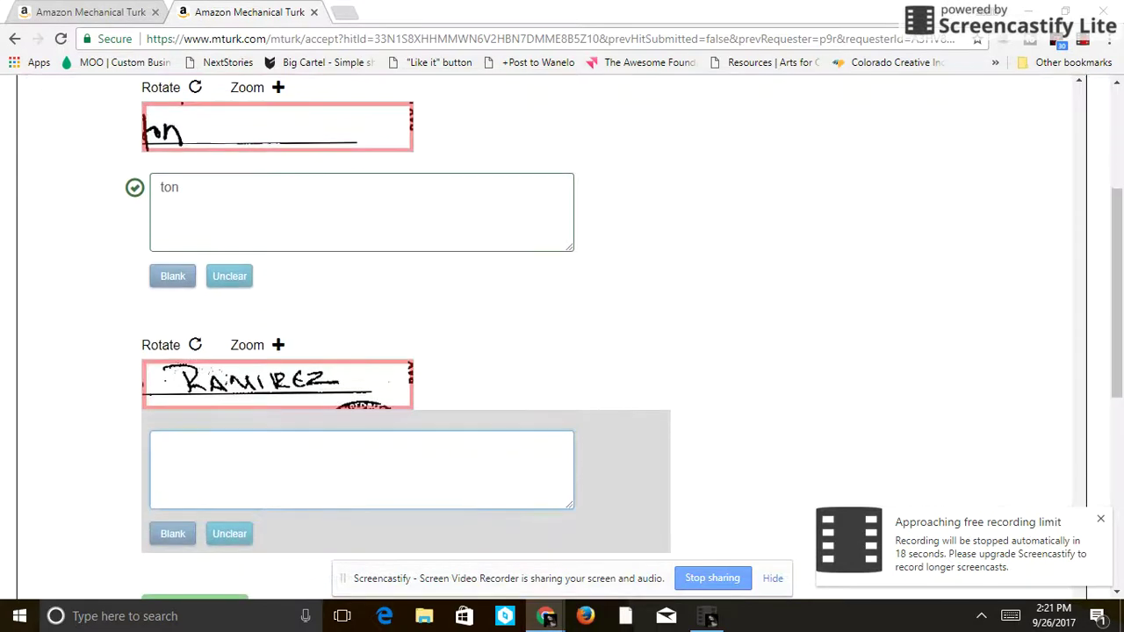
pyautogui.write('Ra')
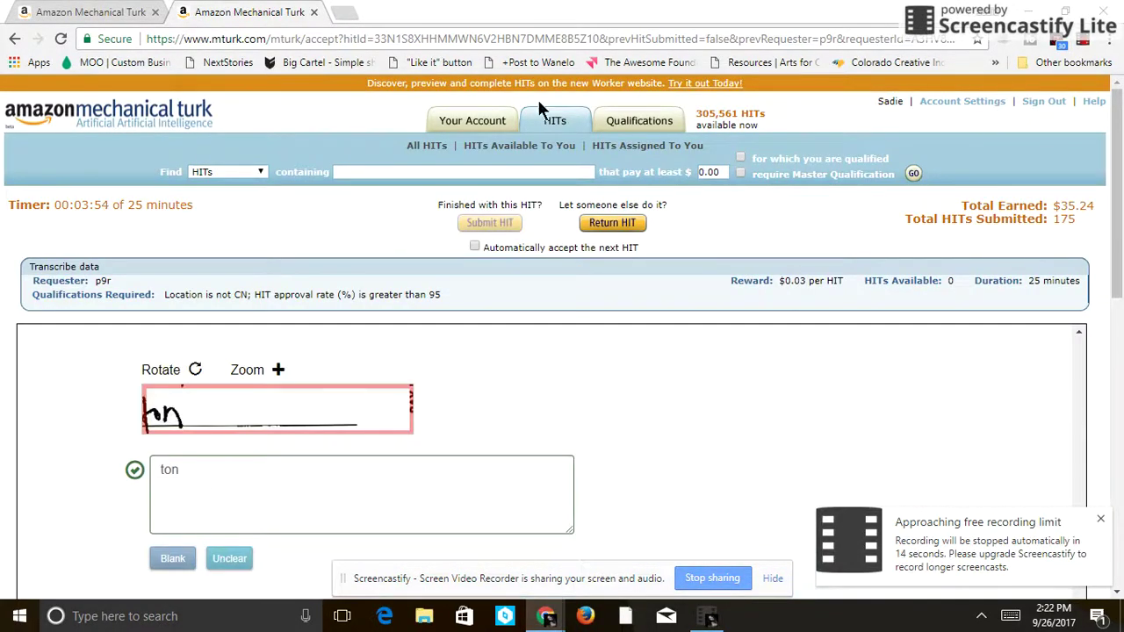
pyautogui.press('Return')
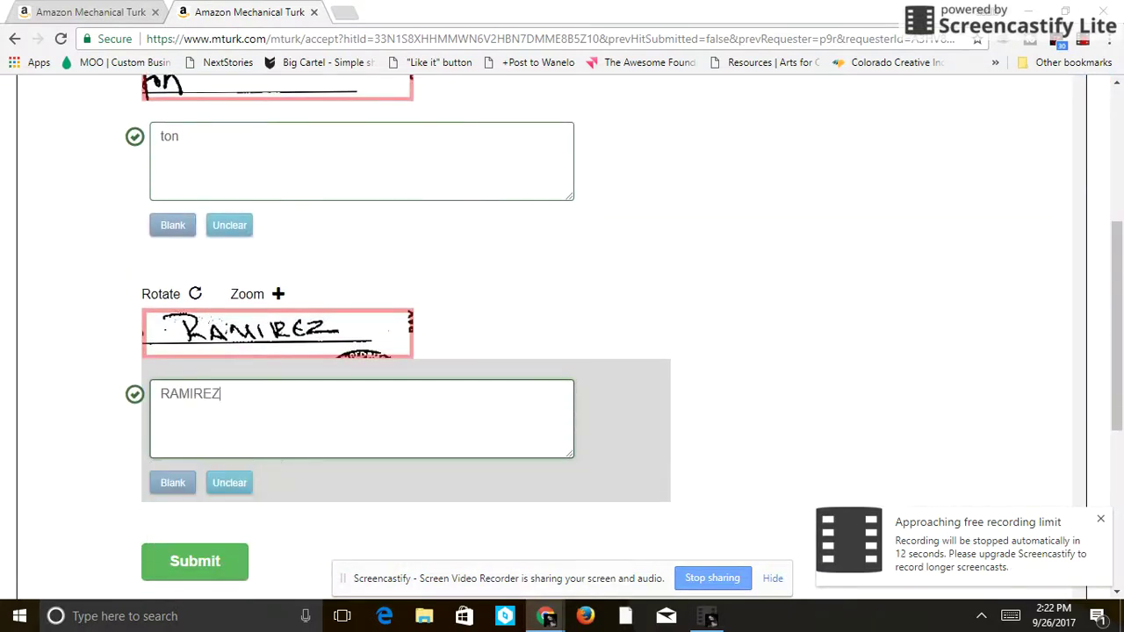
pyautogui.click(195, 561)
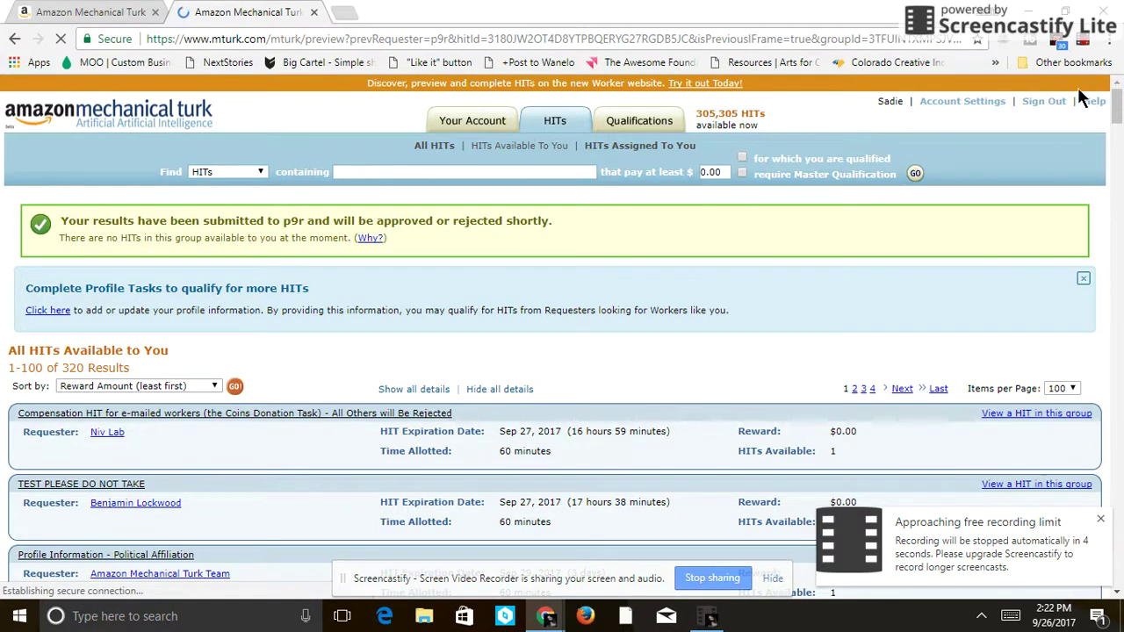
# - Return to the HIT list showing the results-submitted confirmation
pyautogui.click(1082, 43)
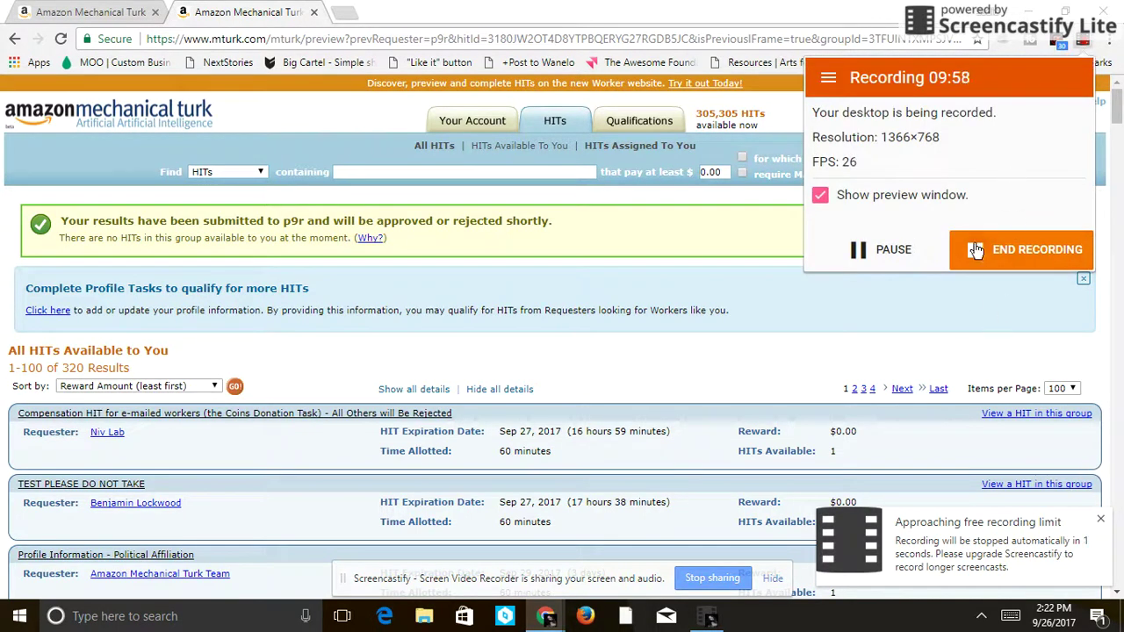